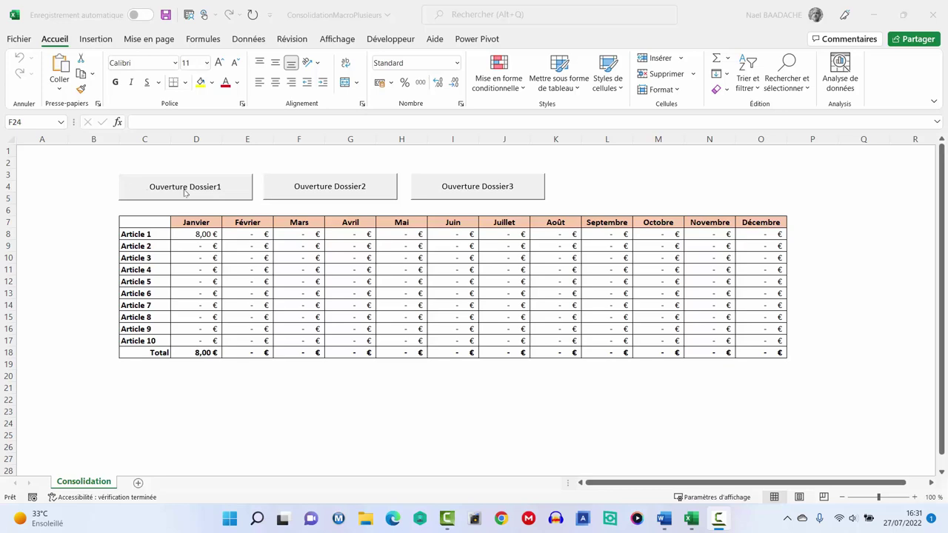
Reveal Commercial1 and Commercial2 by running the Ouverture Dossier1 and Dossier2 macros with their passwords
{"action": "left_click", "coordinate": [186, 191]}
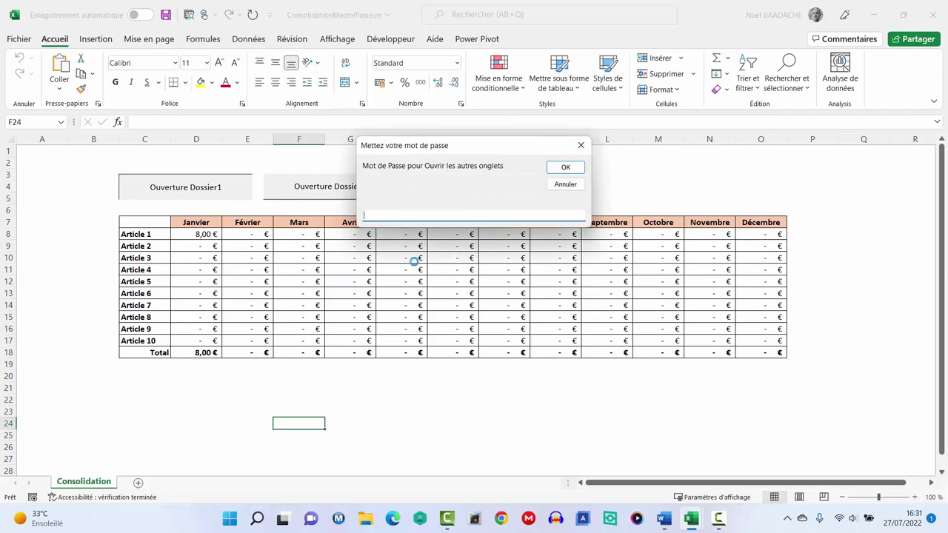
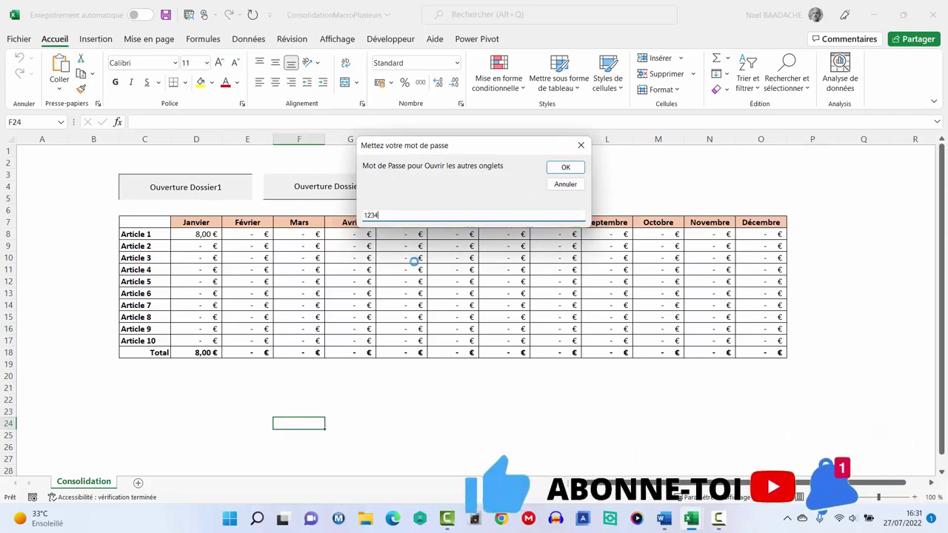
{"action": "key", "text": "Return"}
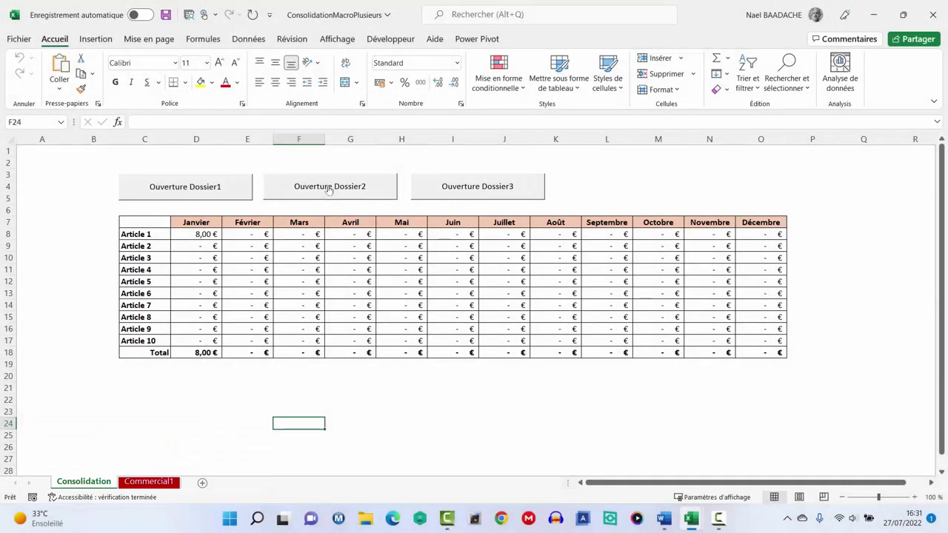
{"action": "left_click", "coordinate": [329, 189]}
{"action": "left_click", "coordinate": [346, 191]}
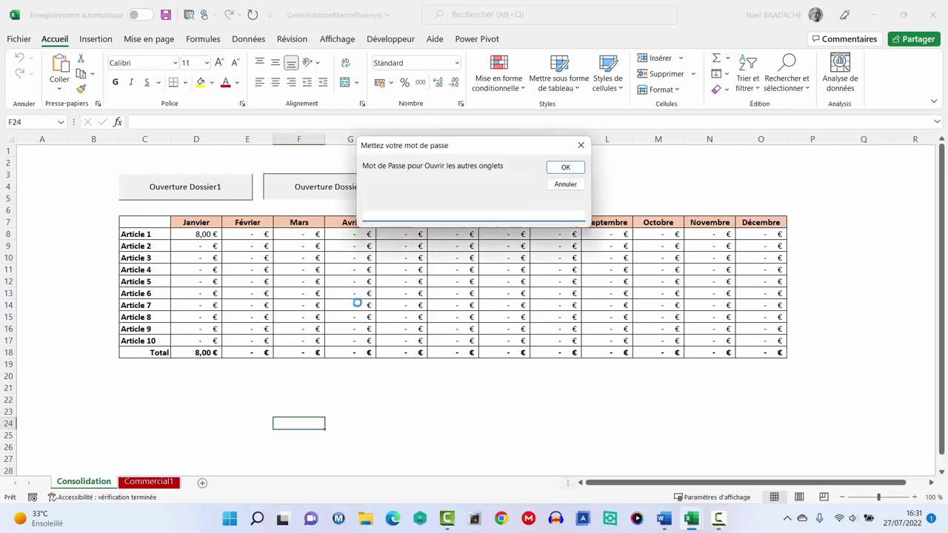
{"action": "left_click", "coordinate": [566, 167]}
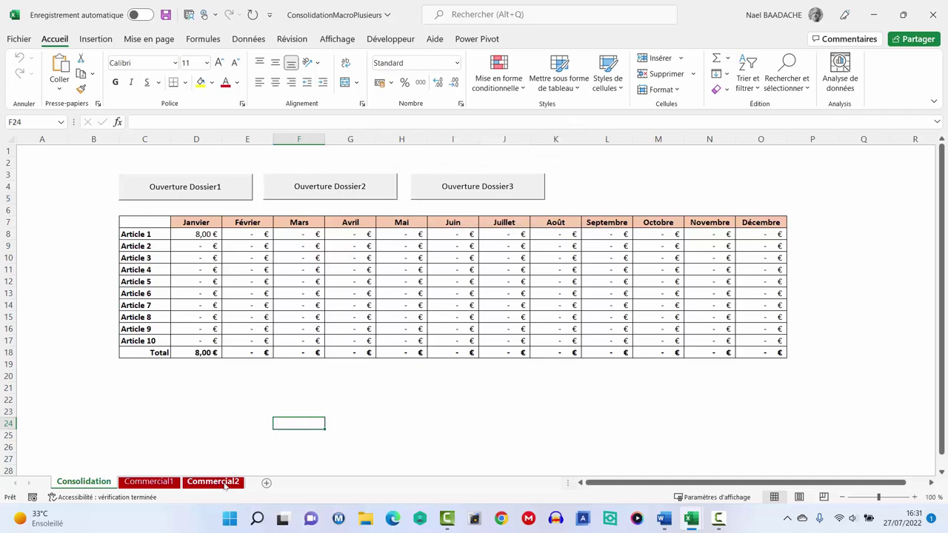
Reveal Commercial3 through Ouverture Dossier3 with its own password, then close the workbook
{"action": "left_click", "coordinate": [489, 193]}
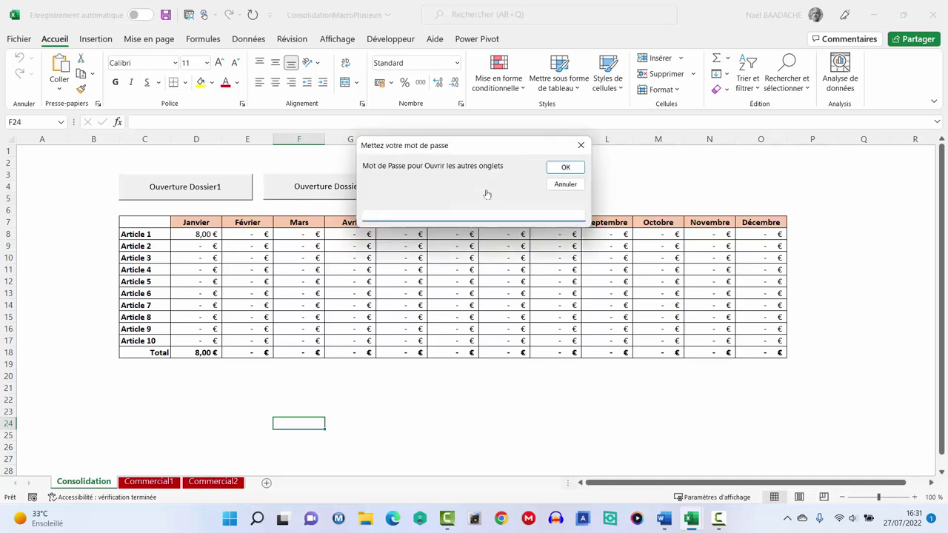
{"action": "left_click", "coordinate": [564, 169]}
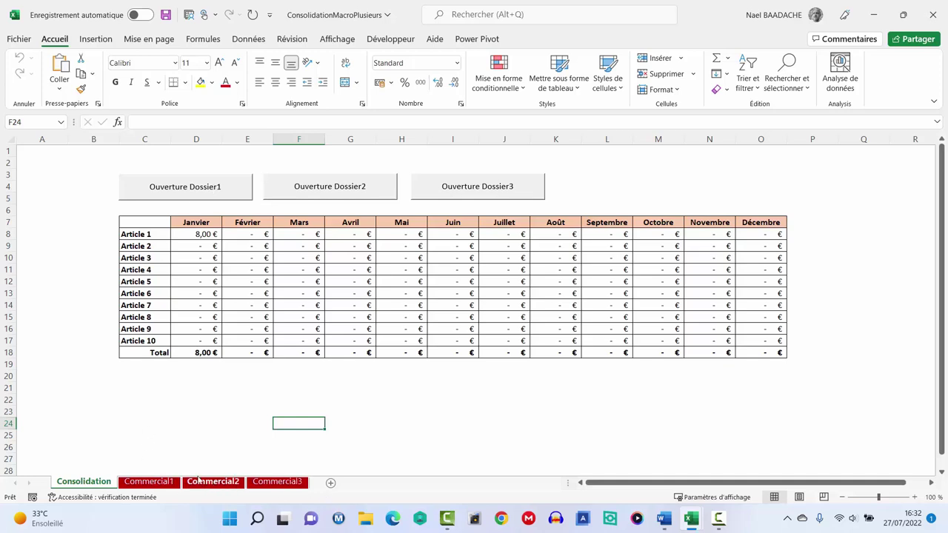
{"action": "left_click", "coordinate": [934, 16]}
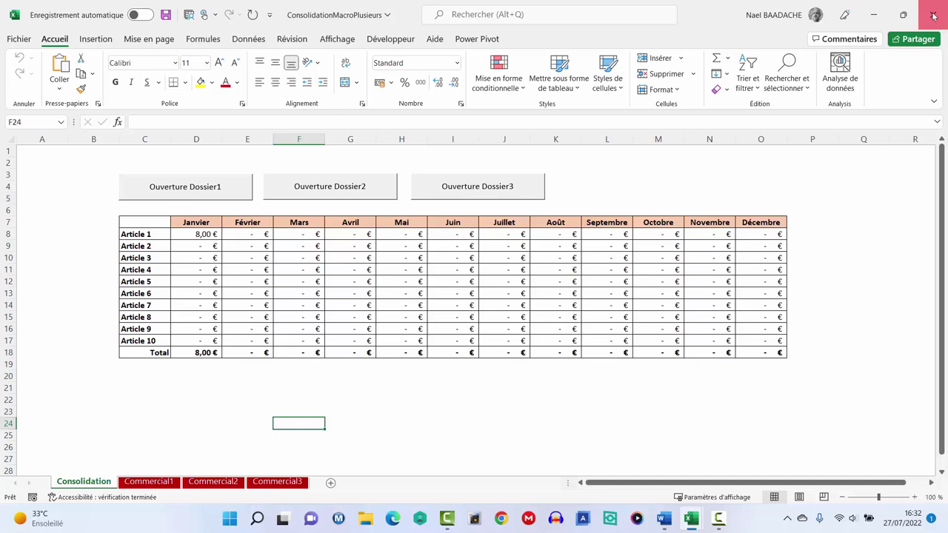
Save the workbook, then reveal every Commercial sheet in ConsolidationMacro1 with a single password
{"action": "left_click", "coordinate": [404, 276]}
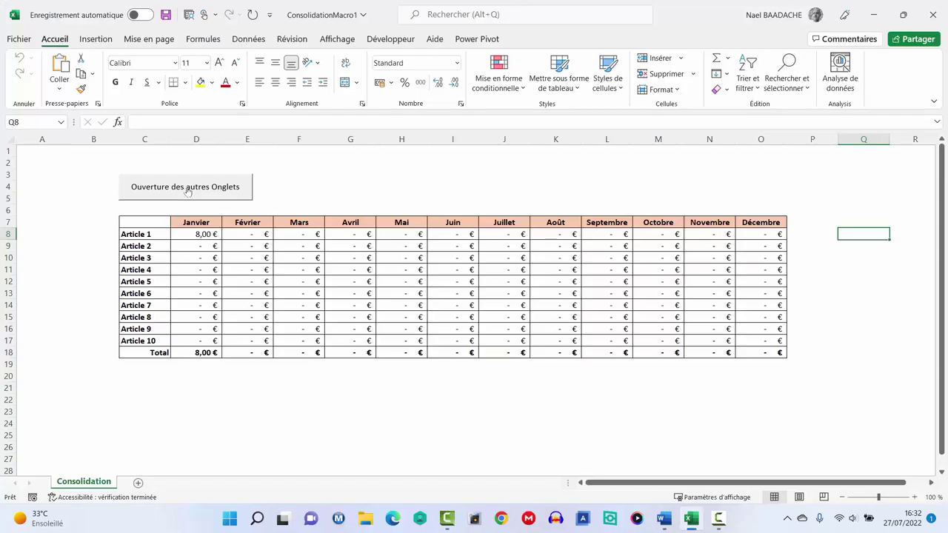
{"action": "left_click", "coordinate": [188, 191]}
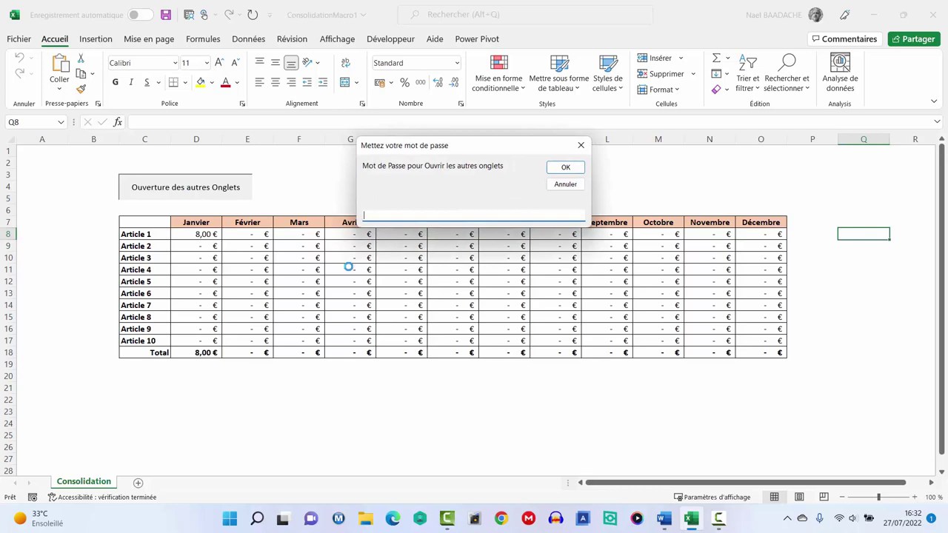
{"action": "key", "text": "Return"}
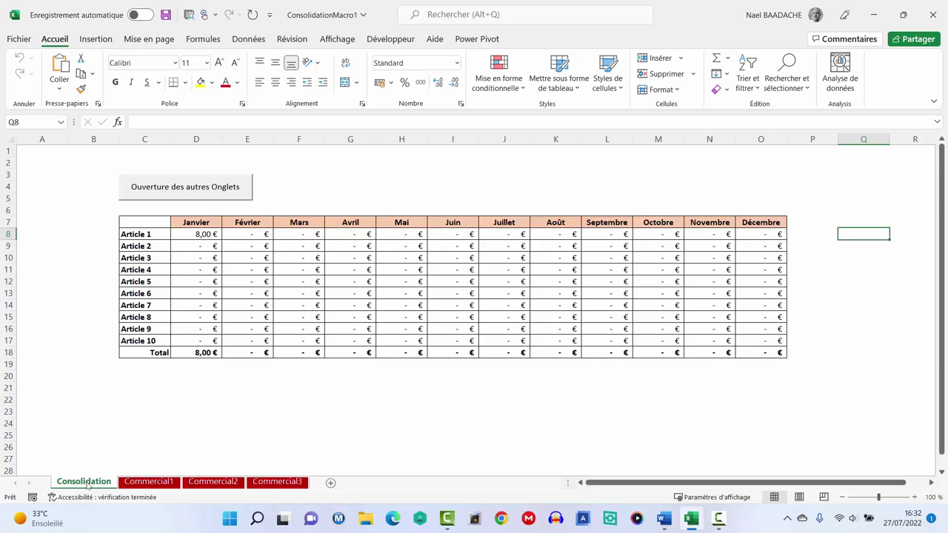
Save and close ConsolidationMacro1, then reopen it with the Commercial tabs hidden again
{"action": "left_click", "coordinate": [933, 15]}
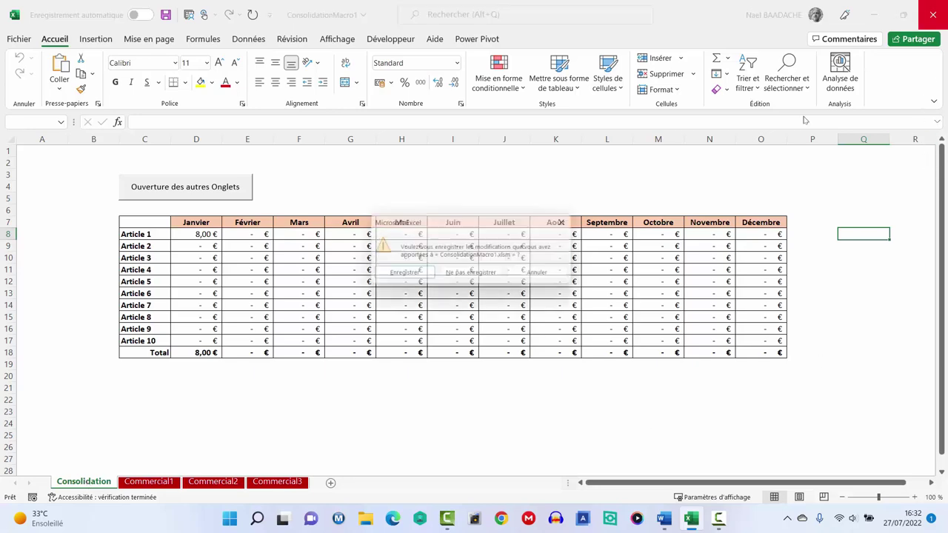
{"action": "left_click", "coordinate": [414, 273]}
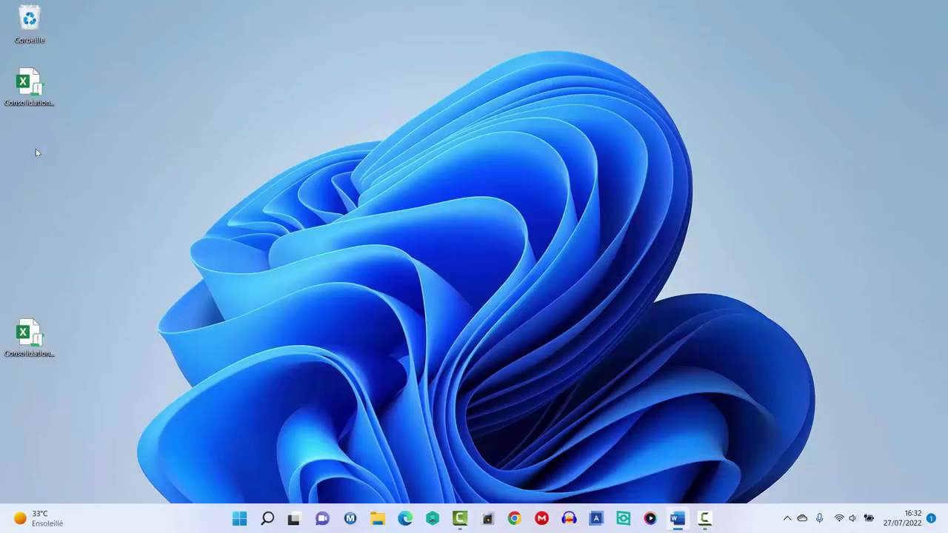
{"action": "double_click", "coordinate": [15, 349]}
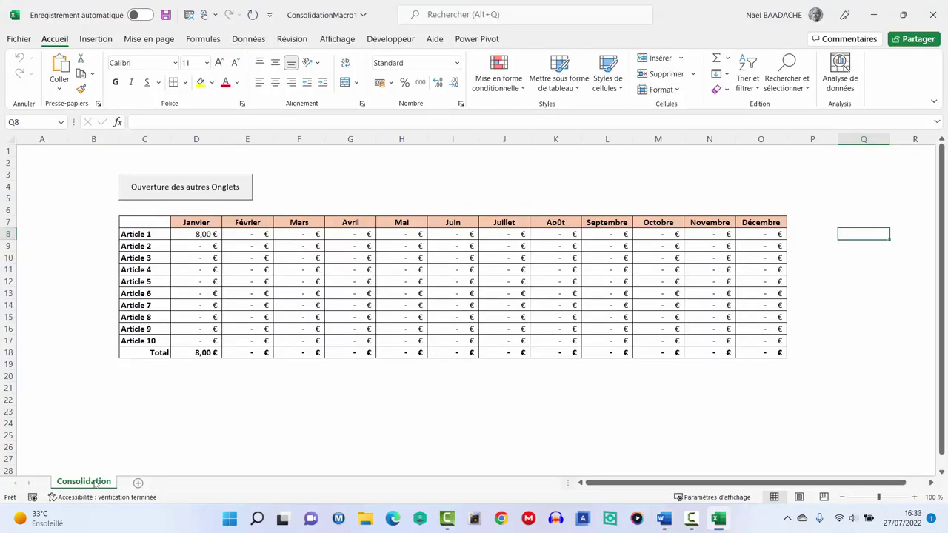
{"action": "right_click", "coordinate": [95, 483]}
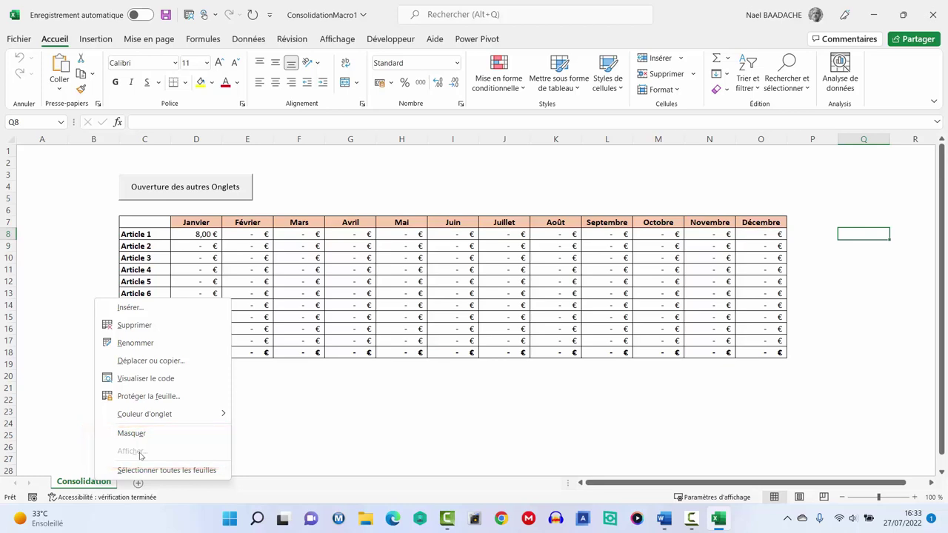
{"action": "left_click", "coordinate": [86, 480]}
{"action": "right_click", "coordinate": [88, 483]}
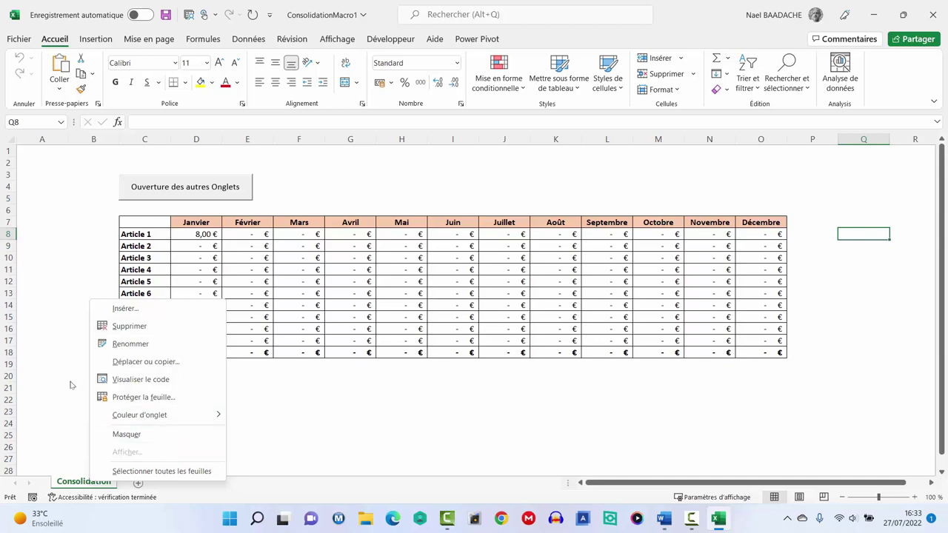
{"action": "left_click", "coordinate": [326, 378]}
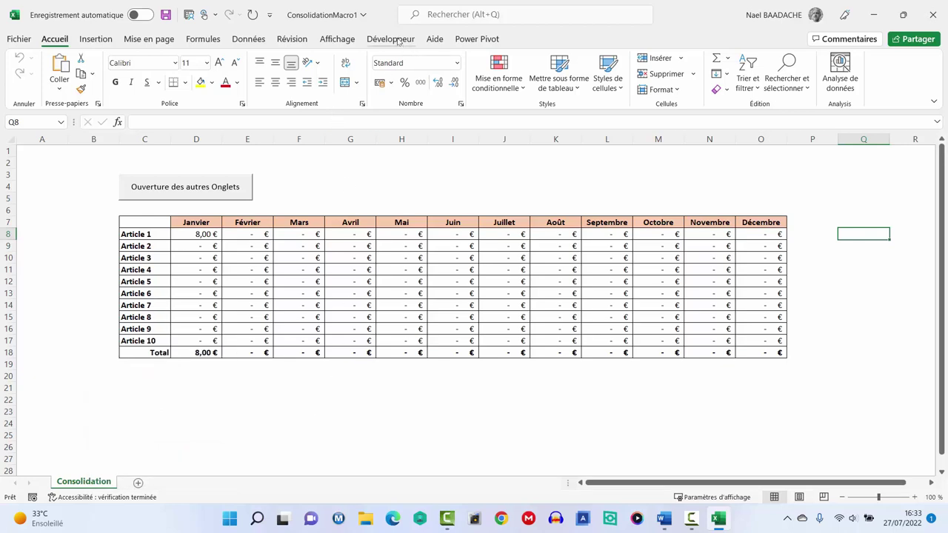
Unlock the password-protected VBAProject and display Module1's Afficher macro code
{"action": "left_click", "coordinate": [398, 40]}
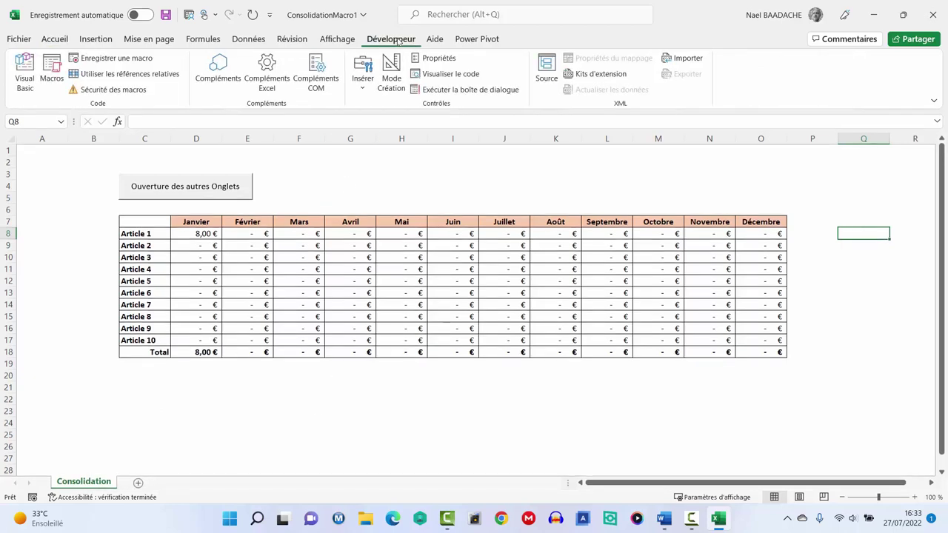
{"action": "left_click", "coordinate": [25, 68]}
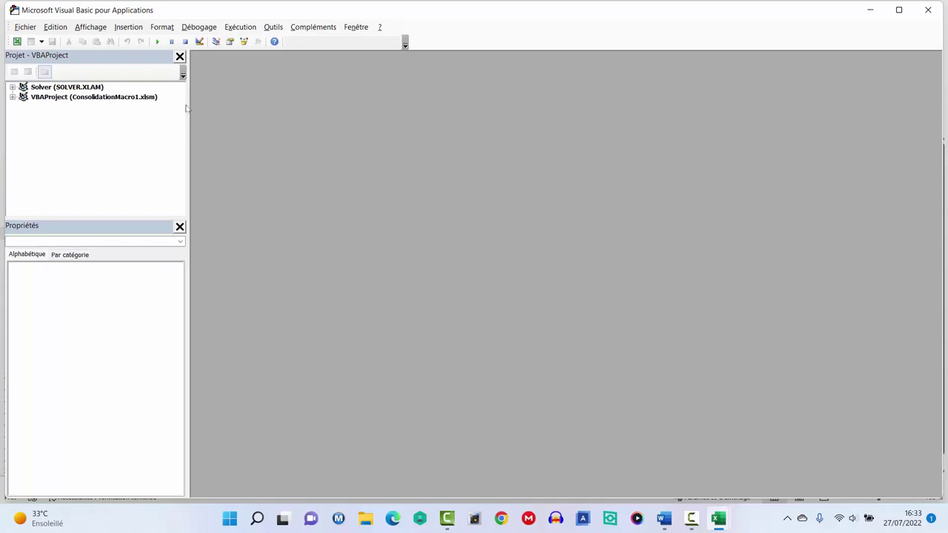
{"action": "left_click", "coordinate": [12, 97]}
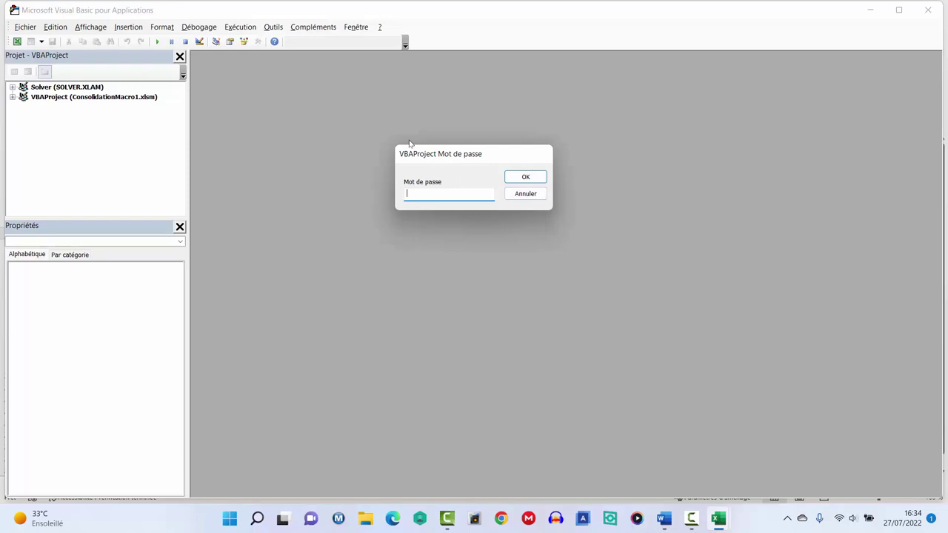
{"action": "type", "text": "*****"}
{"action": "key", "text": "Return"}
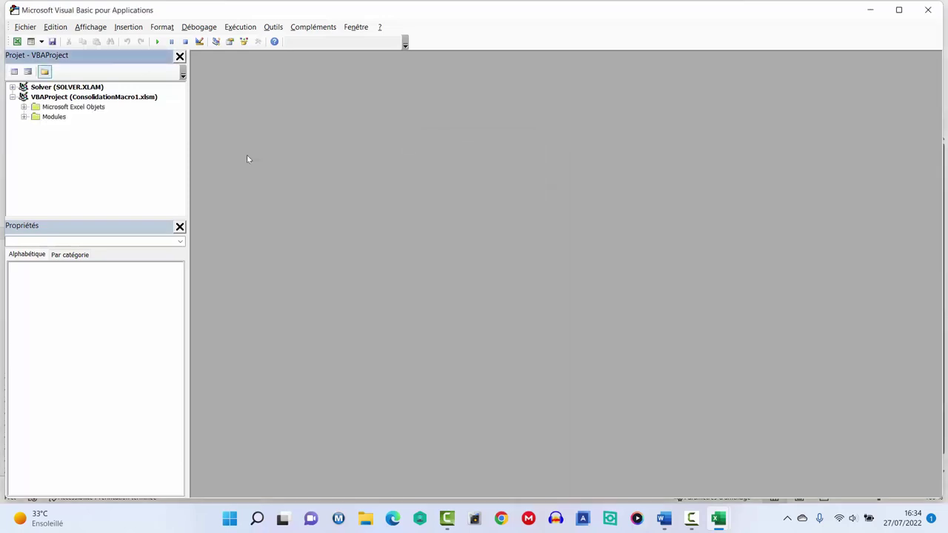
{"action": "left_click", "coordinate": [24, 116]}
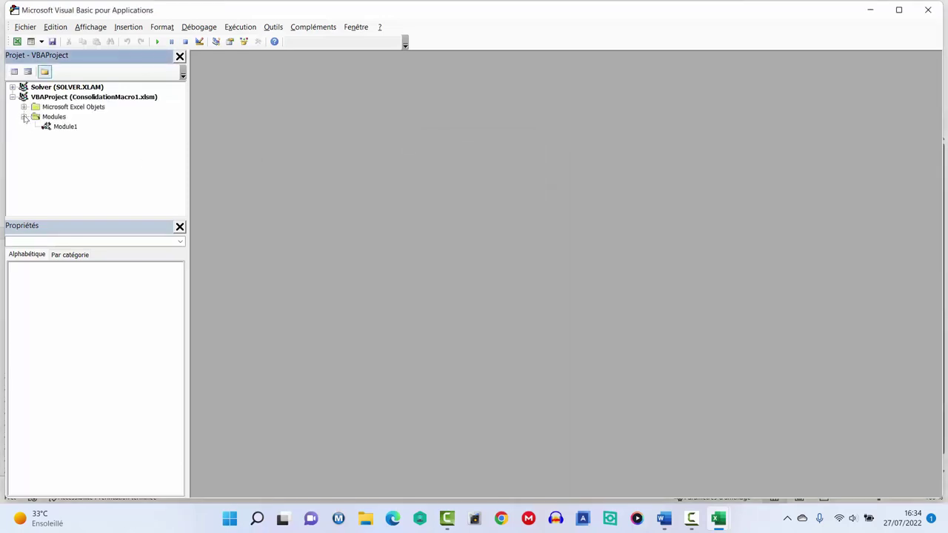
{"action": "double_click", "coordinate": [65, 126]}
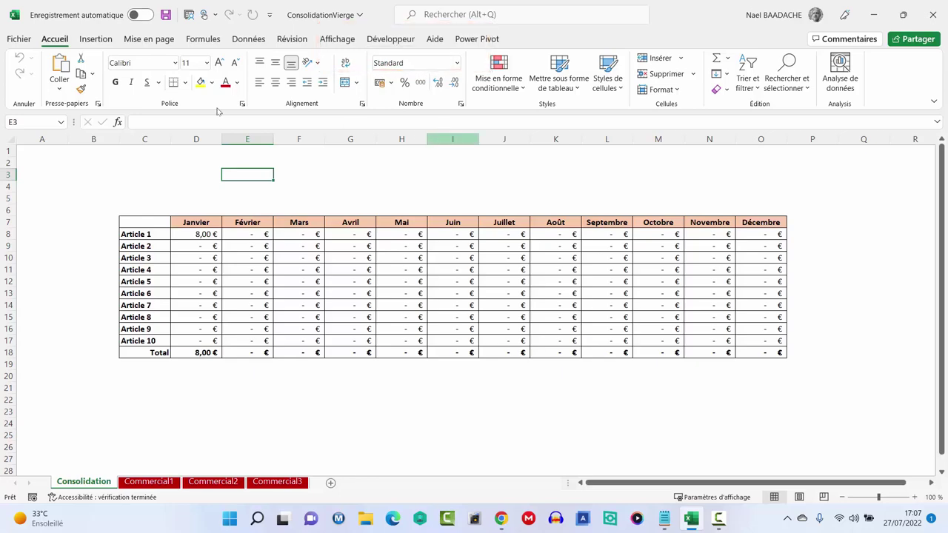
Enable the Développeur tab in Excel Options' ribbon customisation and switch to it
{"action": "left_click", "coordinate": [22, 41]}
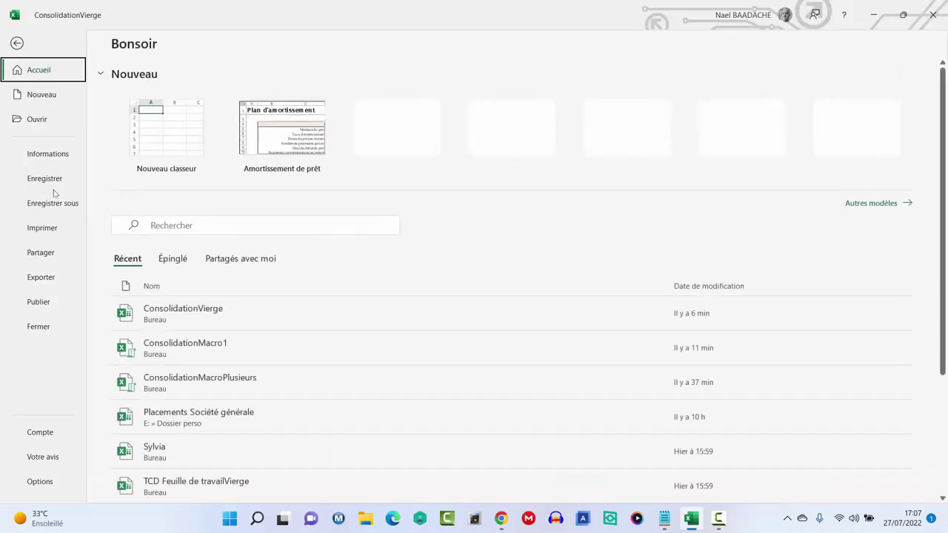
{"action": "left_click", "coordinate": [42, 482]}
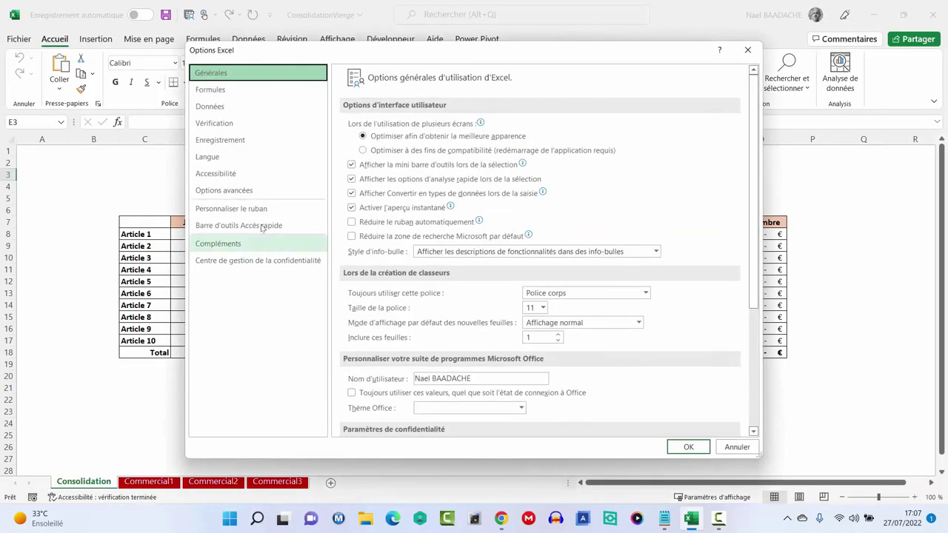
{"action": "left_click", "coordinate": [253, 211]}
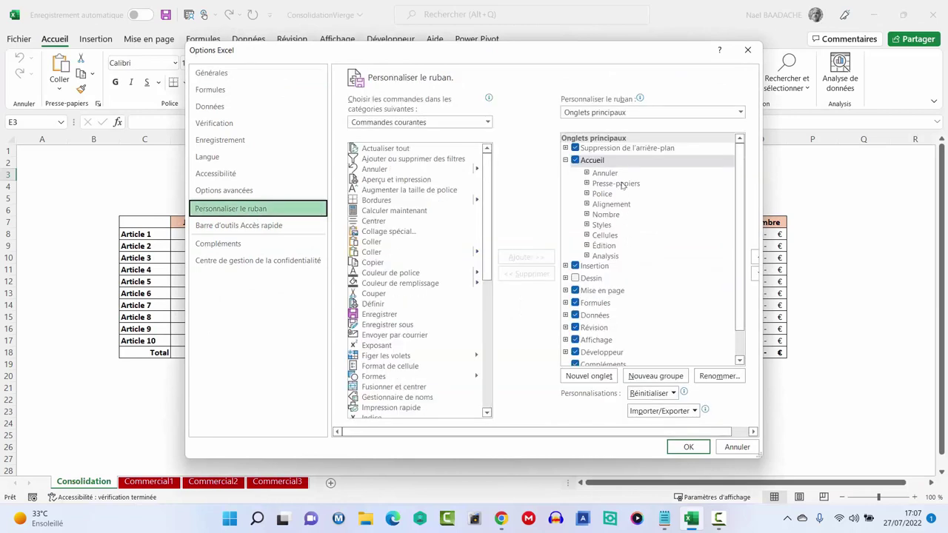
{"action": "scroll", "coordinate": [621, 195], "scroll_direction": "down", "scroll_amount": 1}
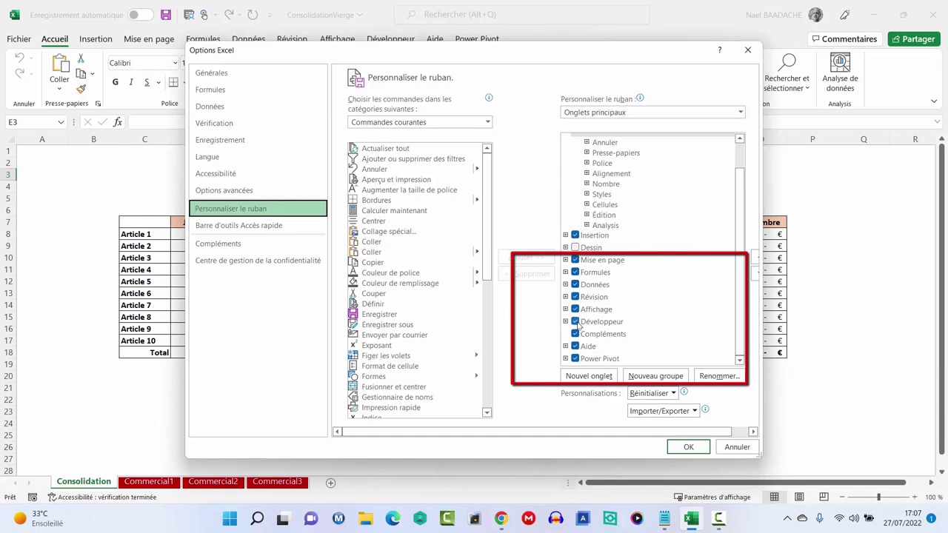
{"action": "left_click", "coordinate": [688, 447]}
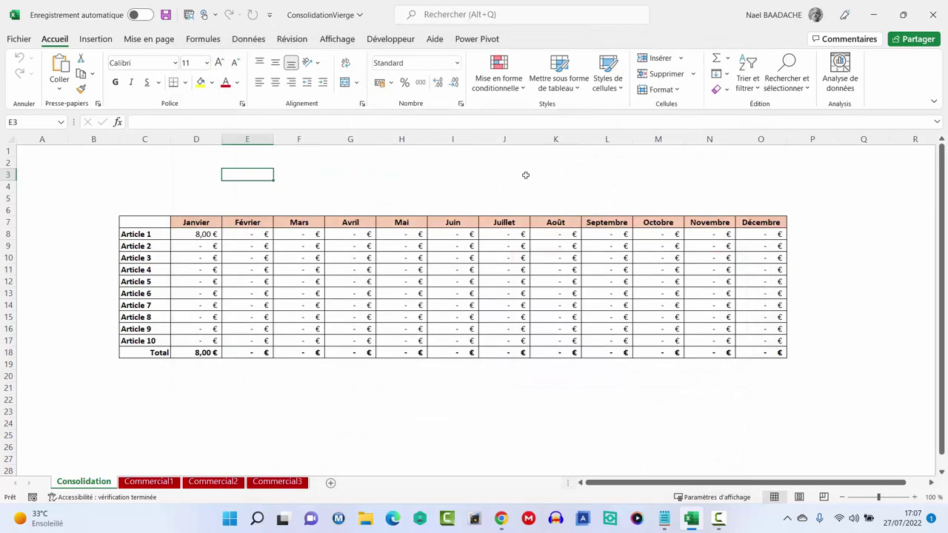
{"action": "left_click", "coordinate": [525, 175]}
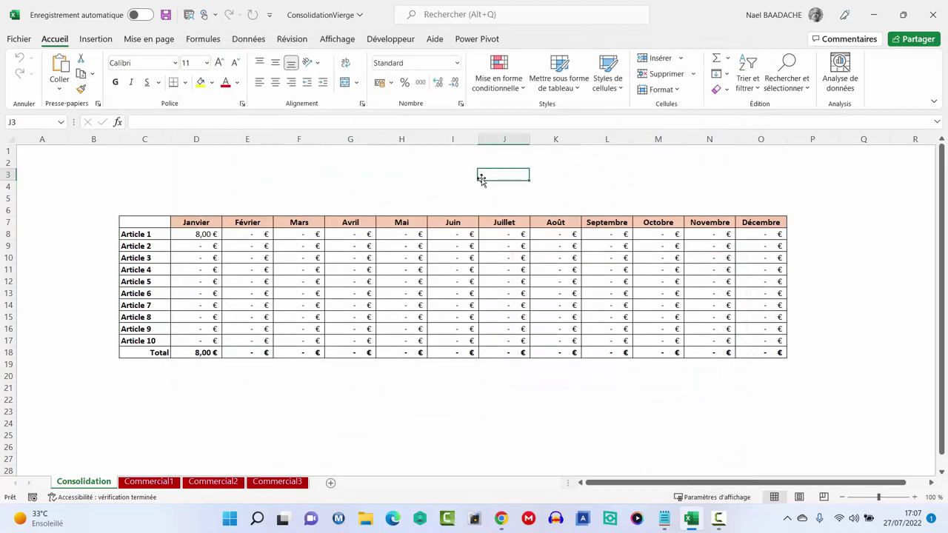
{"action": "left_click", "coordinate": [393, 40]}
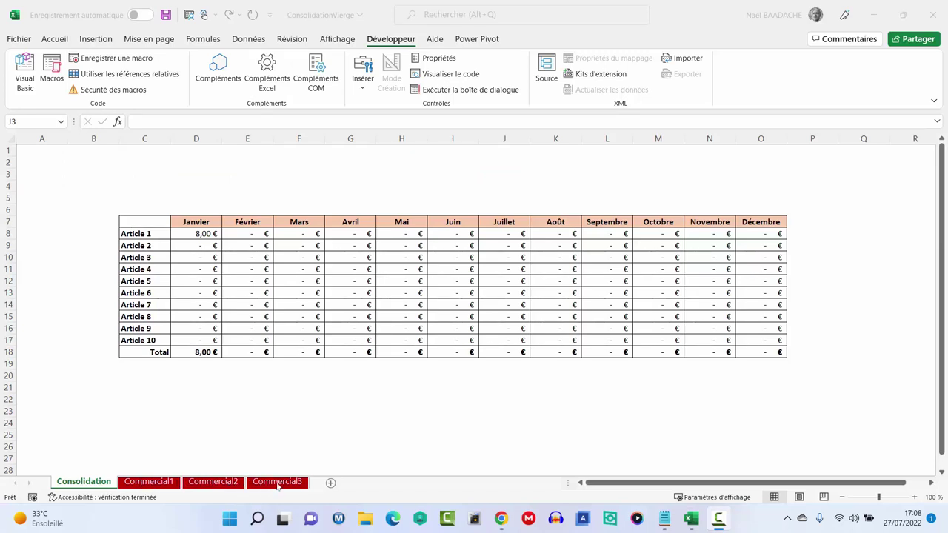
Begin recording a macro named MasquerOnglets in Ce classeur, adding a description
{"action": "left_click", "coordinate": [116, 58]}
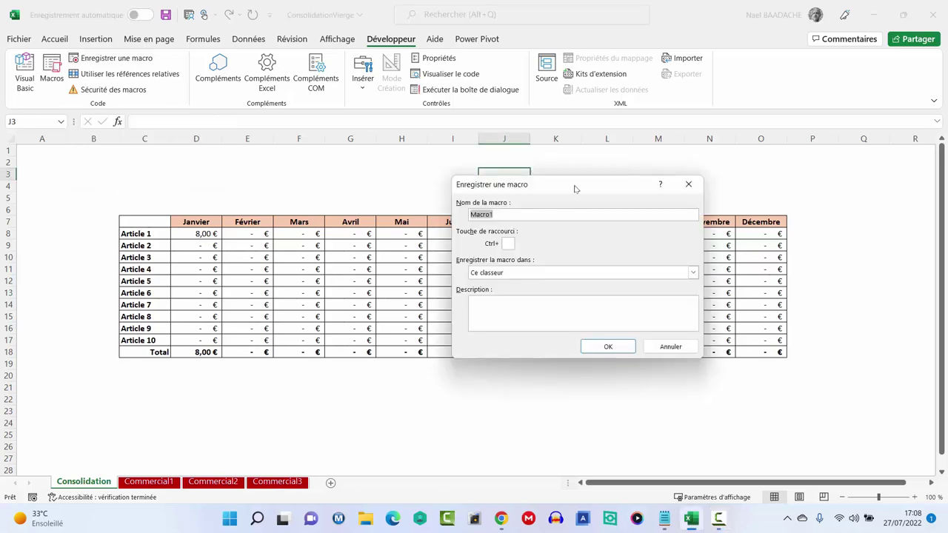
{"action": "mouse_move", "coordinate": [525, 185]}
{"action": "left_mouse_down"}
{"action": "mouse_move", "coordinate": [463, 197]}
{"action": "mouse_move", "coordinate": [376, 191]}
{"action": "left_mouse_up"}
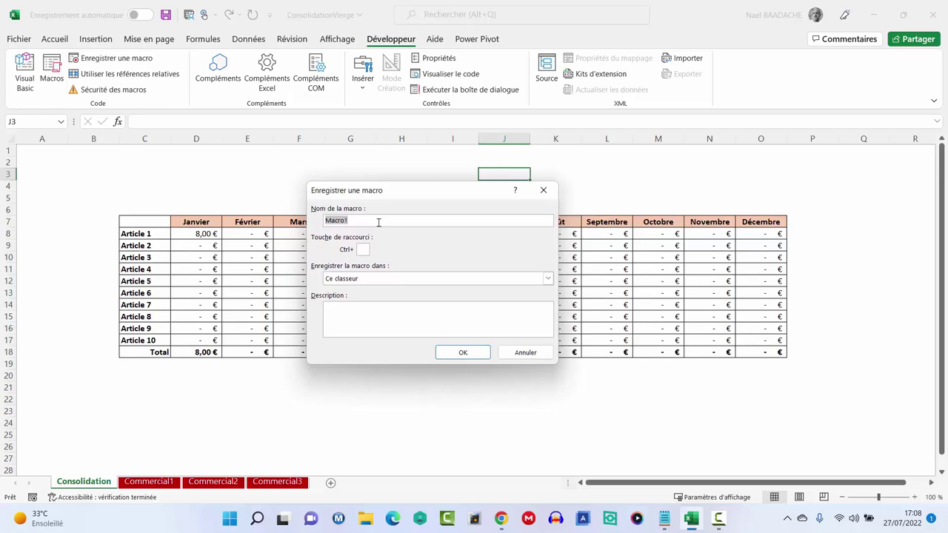
{"action": "type", "text": "Masquer"}
{"action": "type", "text": "Onglets"}
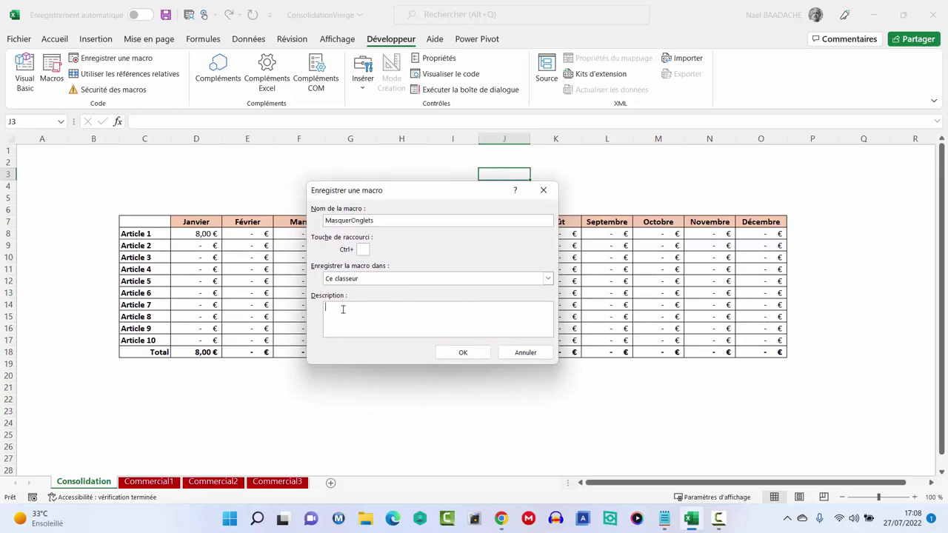
{"action": "left_click", "coordinate": [343, 309]}
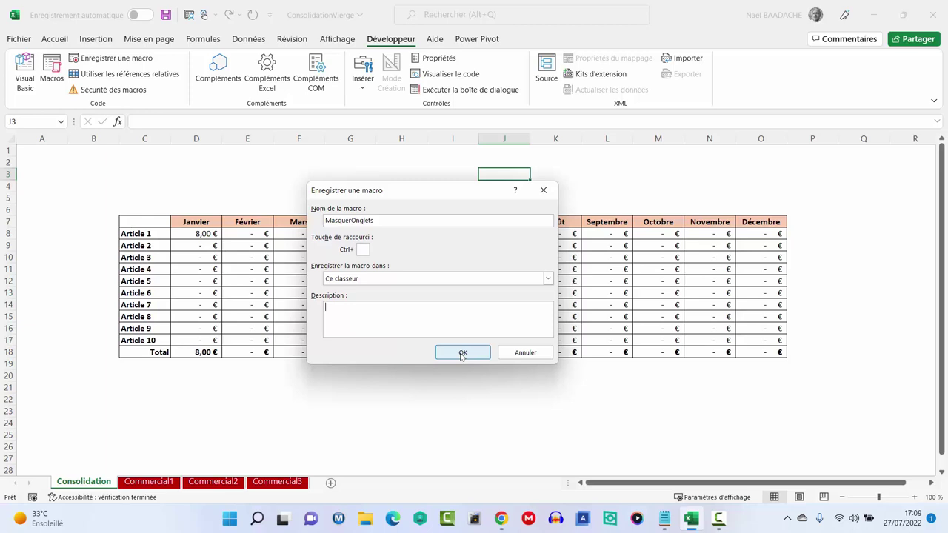
{"action": "left_click", "coordinate": [461, 355]}
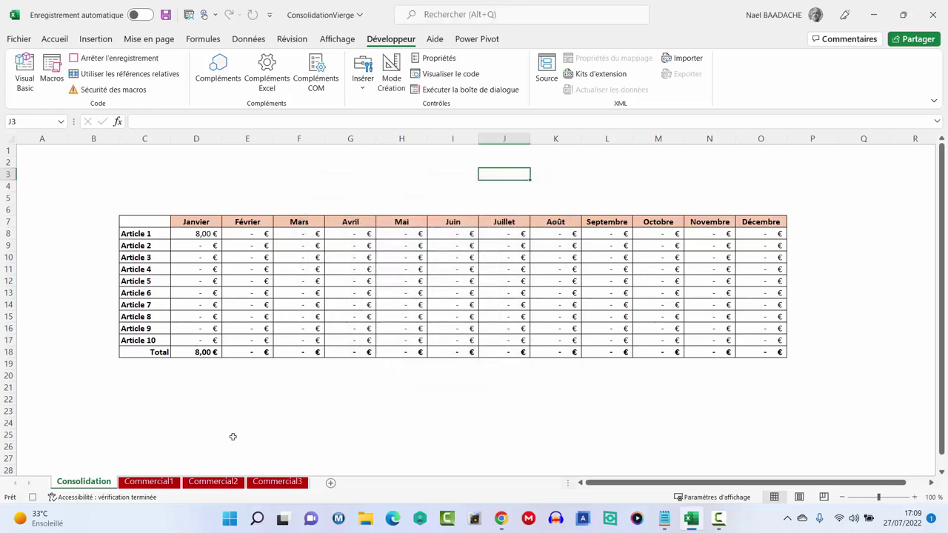
Group Commercial1 through Commercial3, hide them with Masquer, and stop the MasquerOnglets recording
{"action": "left_click", "coordinate": [148, 483]}
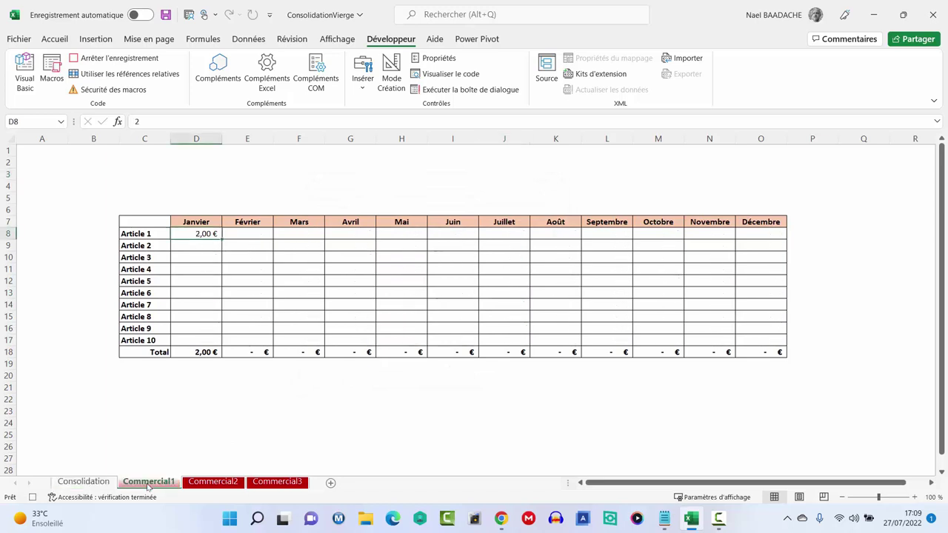
{"action": "key", "text": "shift"}
{"action": "left_click", "coordinate": [278, 482], "text": "shift"}
{"action": "left_click", "coordinate": [286, 484], "text": "shift"}
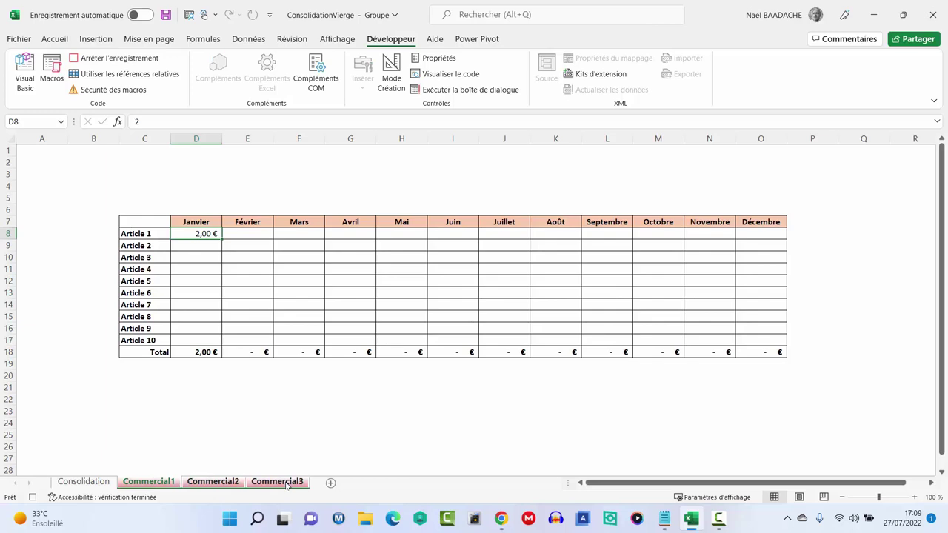
{"action": "right_click", "coordinate": [286, 483]}
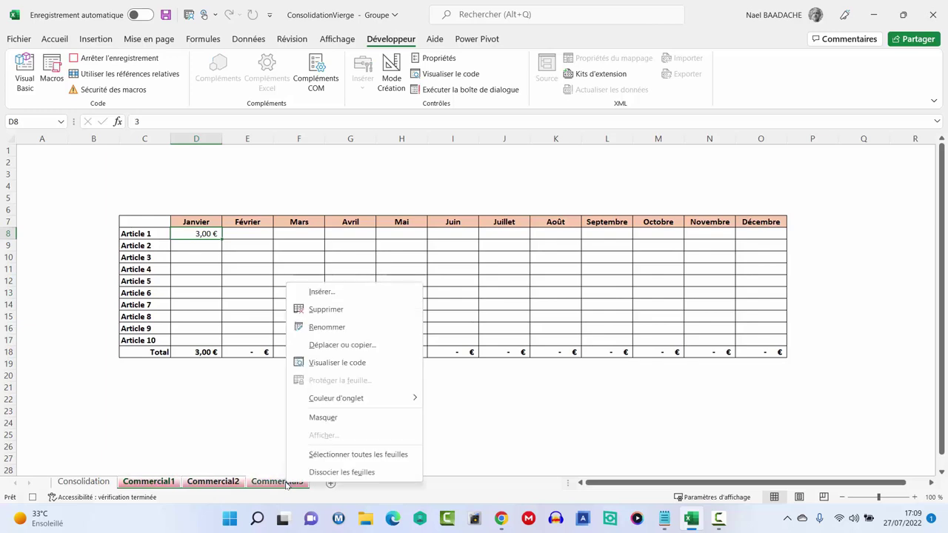
{"action": "left_click", "coordinate": [323, 418]}
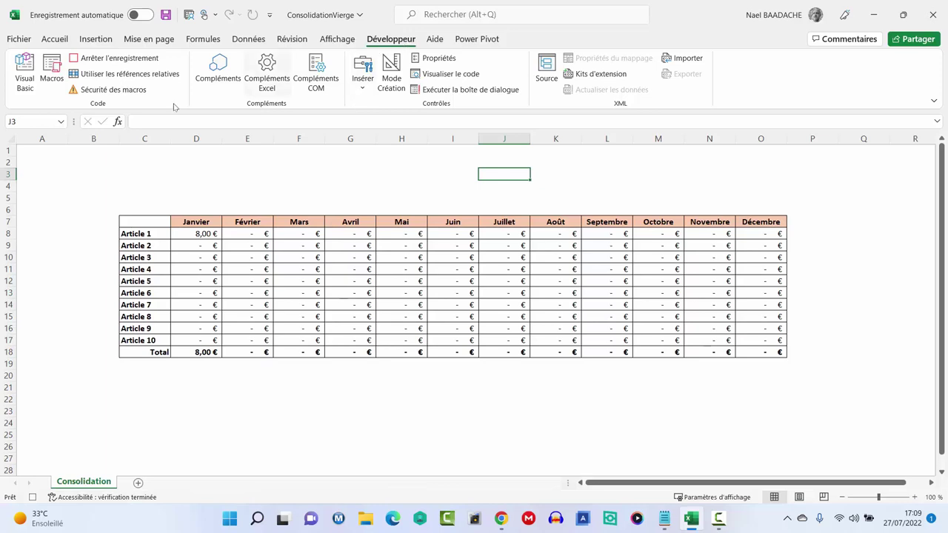
{"action": "left_click", "coordinate": [115, 59]}
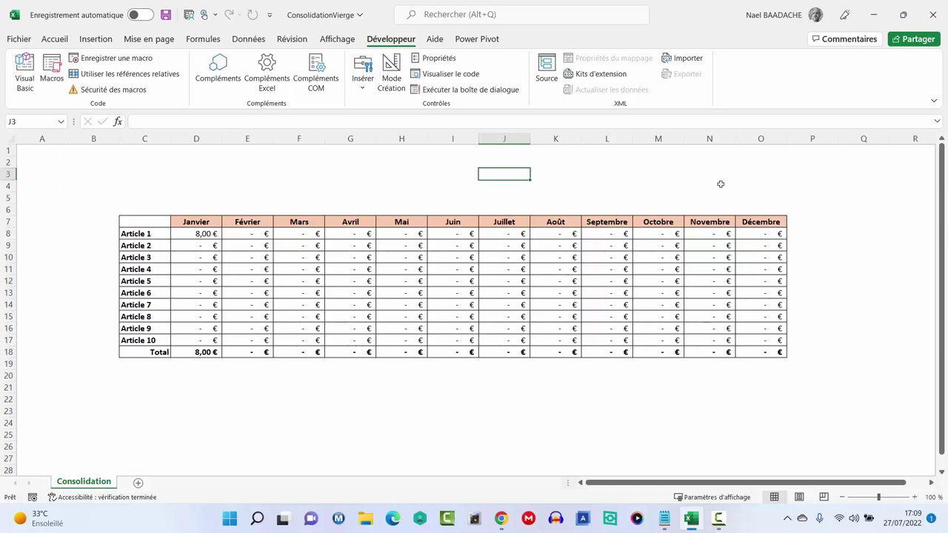
{"action": "key", "text": "F10"}
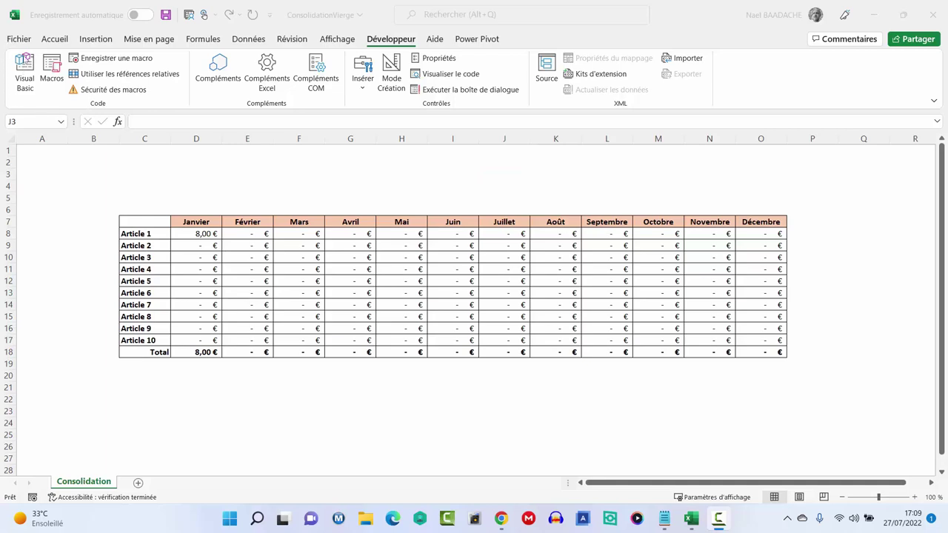
Open Module1 in the VBA editor and inspect the Commercial2 and Commercial3 references in MasquerOnglets
{"action": "left_click", "coordinate": [24, 63]}
{"action": "left_click", "coordinate": [24, 63]}
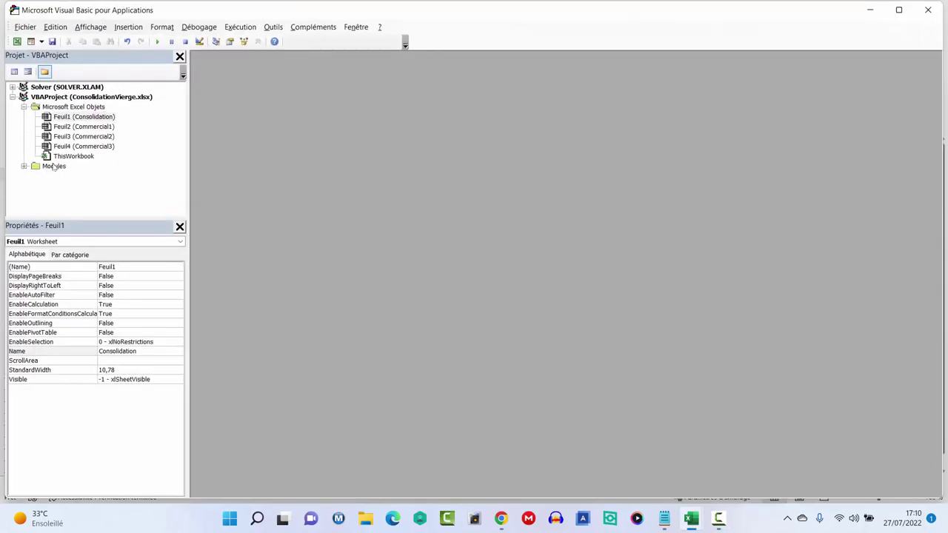
{"action": "left_click", "coordinate": [24, 166]}
{"action": "double_click", "coordinate": [59, 176]}
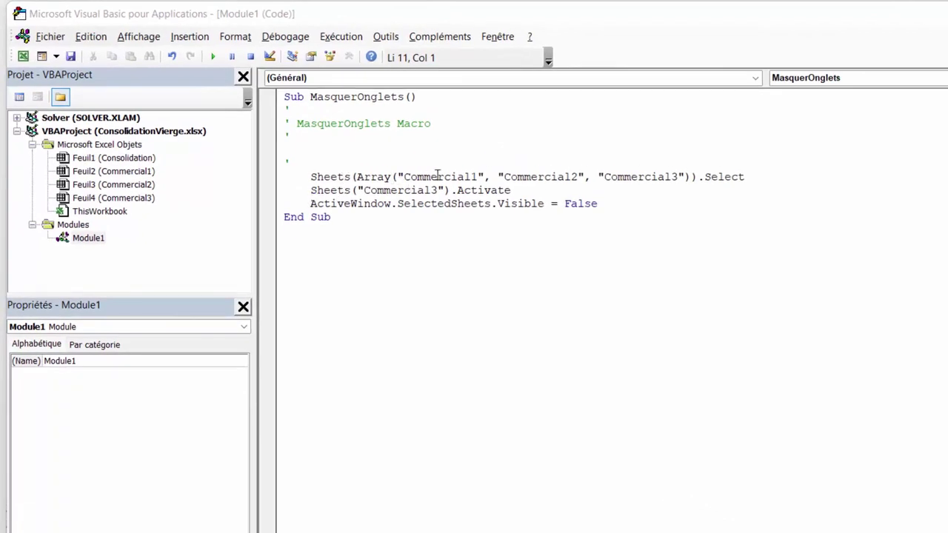
{"action": "left_click", "coordinate": [557, 176]}
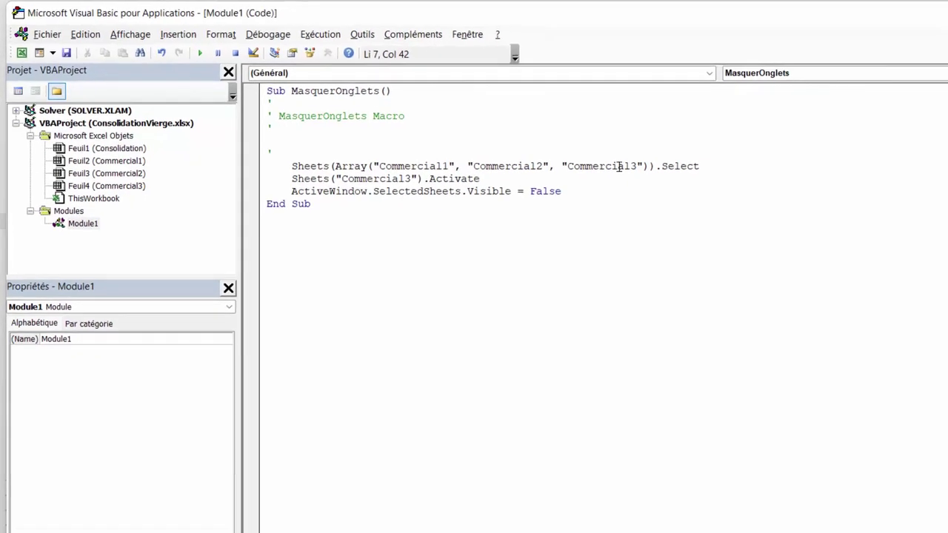
{"action": "left_click", "coordinate": [619, 165]}
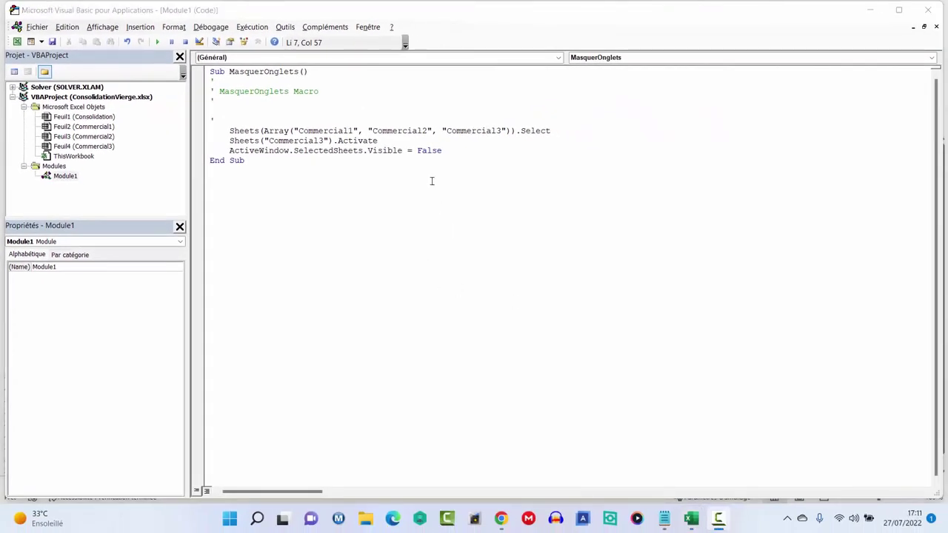
Save ConsolidationVierge to Bureau as a Classeur Excel (prenant en charge les macros)
{"action": "left_click", "coordinate": [929, 10]}
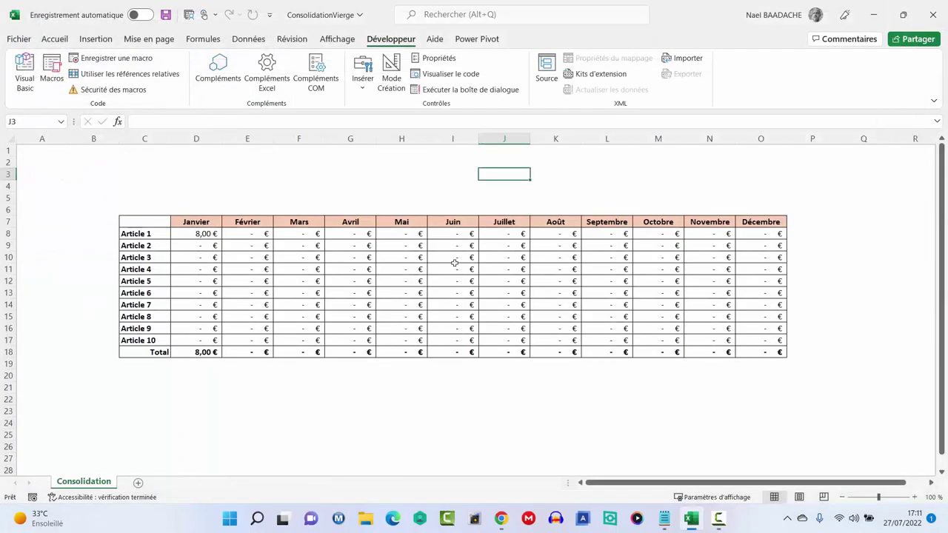
{"action": "left_click", "coordinate": [19, 39]}
{"action": "left_click", "coordinate": [52, 204]}
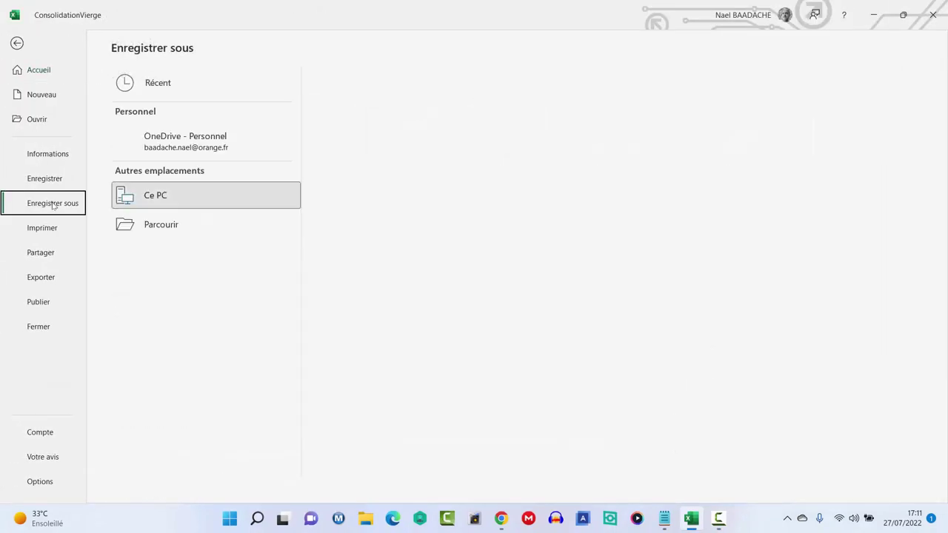
{"action": "key", "text": "F12"}
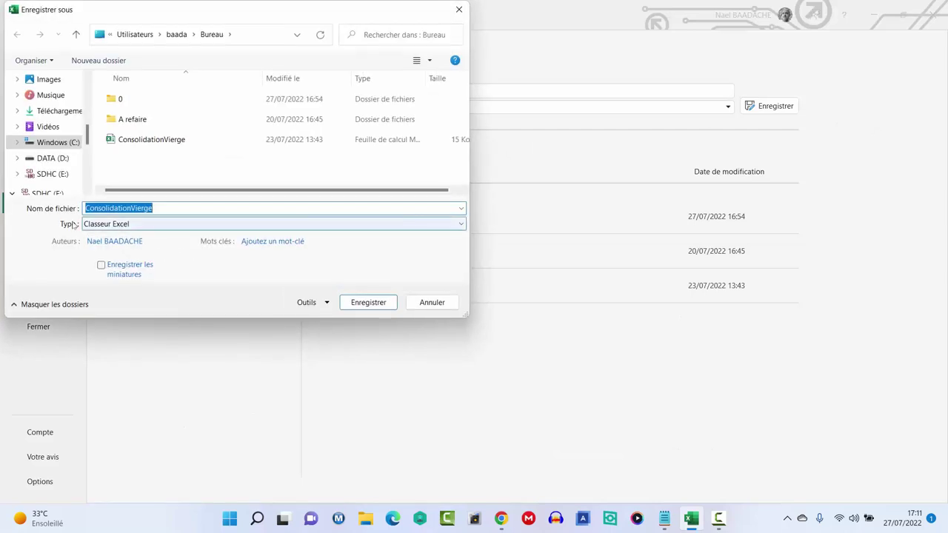
{"action": "left_click", "coordinate": [116, 225]}
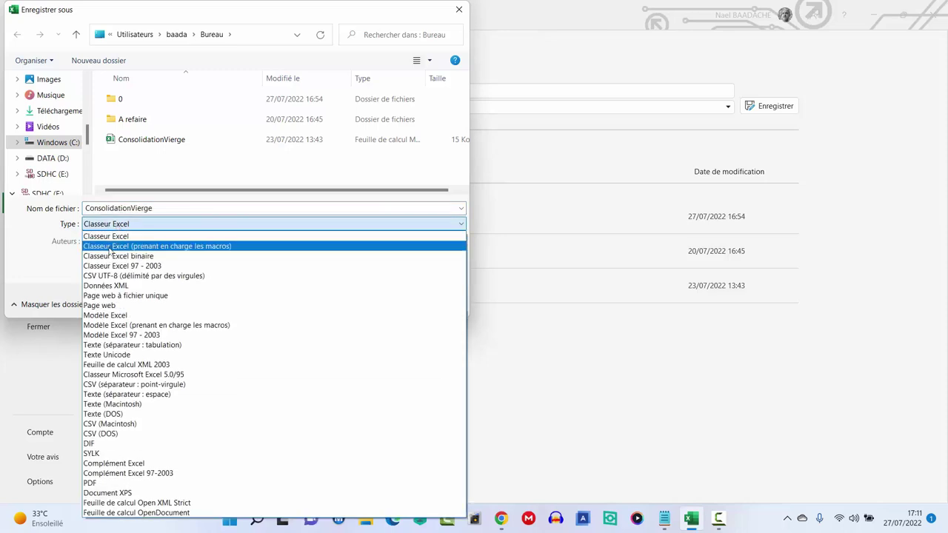
{"action": "left_click", "coordinate": [189, 247]}
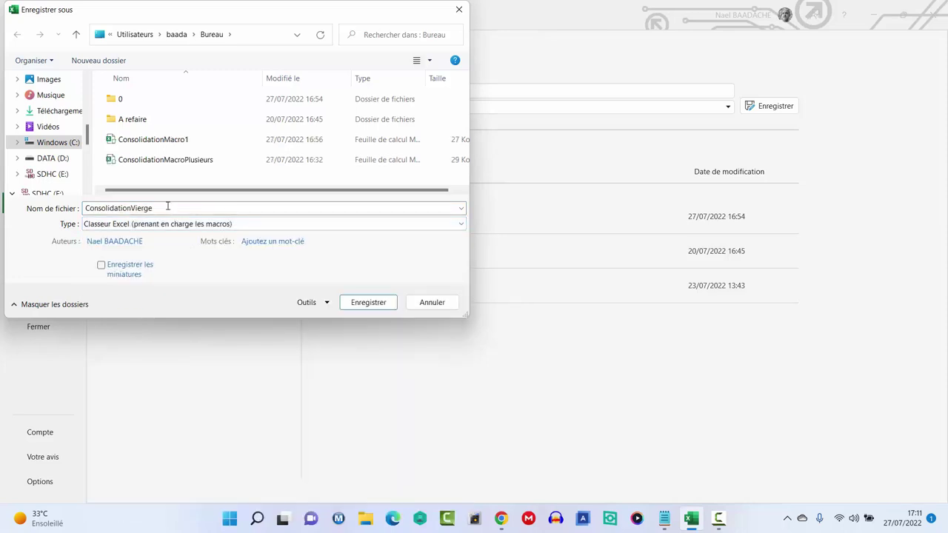
{"action": "double_click", "coordinate": [167, 207]}
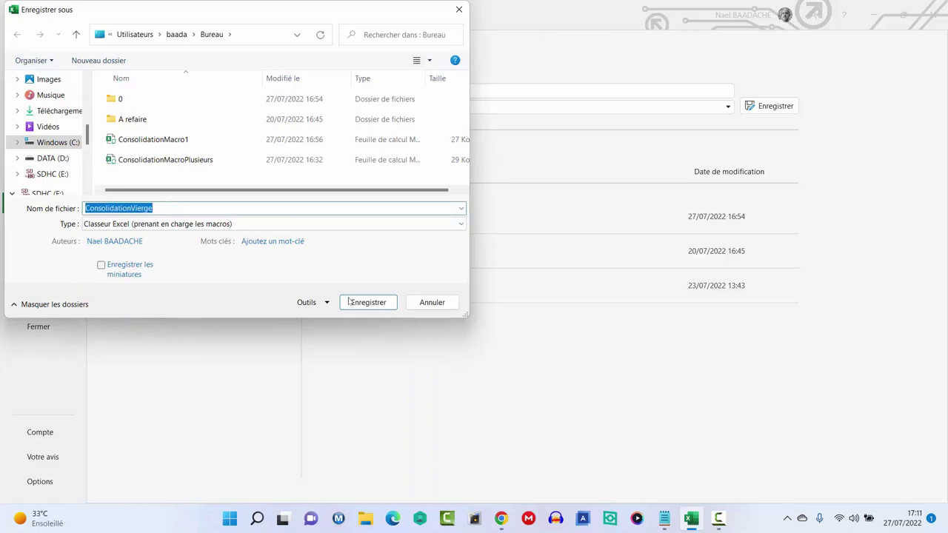
{"action": "left_click", "coordinate": [372, 303]}
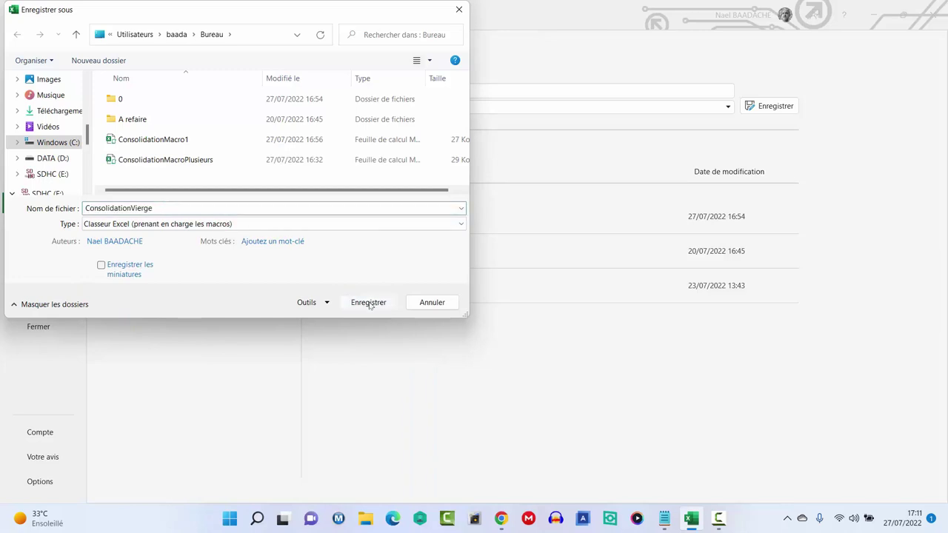
{"action": "left_click", "coordinate": [370, 303]}
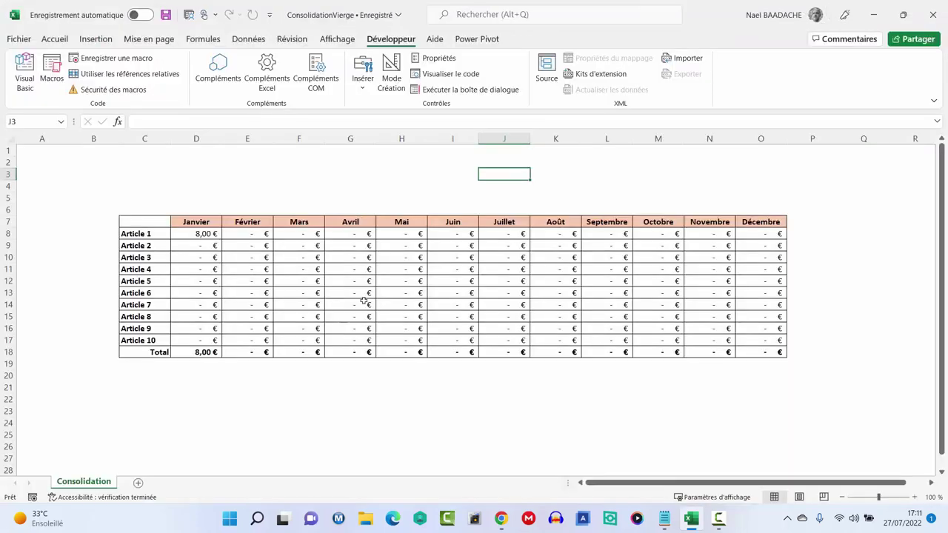
{"action": "left_click", "coordinate": [933, 14]}
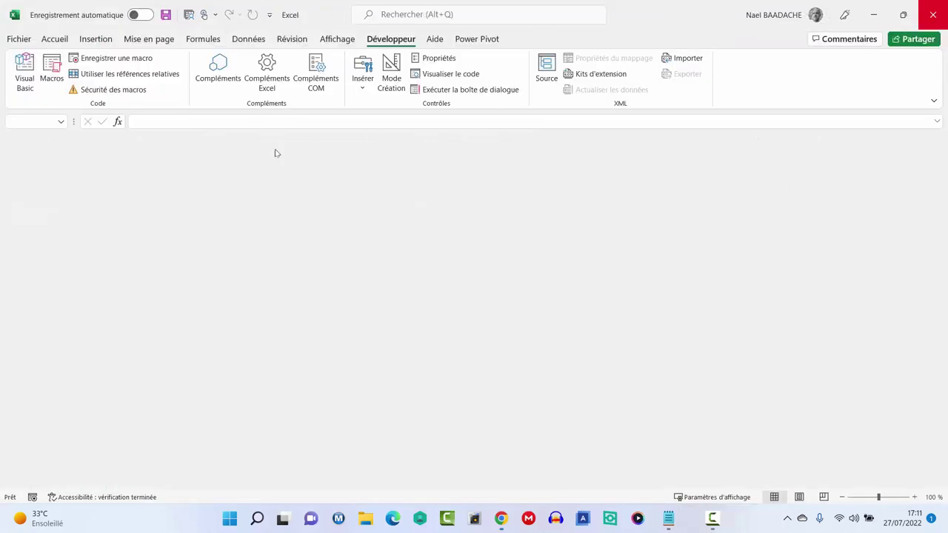
{"action": "left_click", "coordinate": [33, 86]}
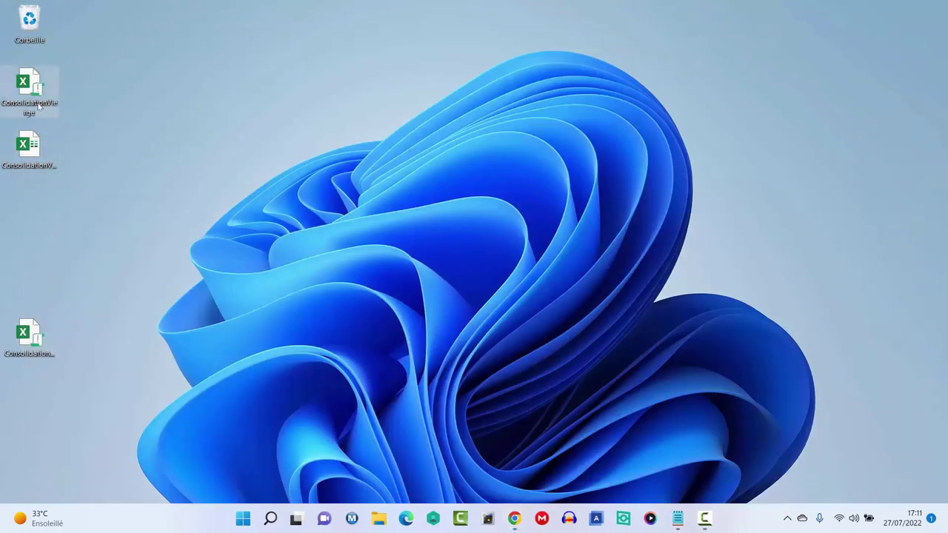
{"action": "double_click", "coordinate": [33, 86]}
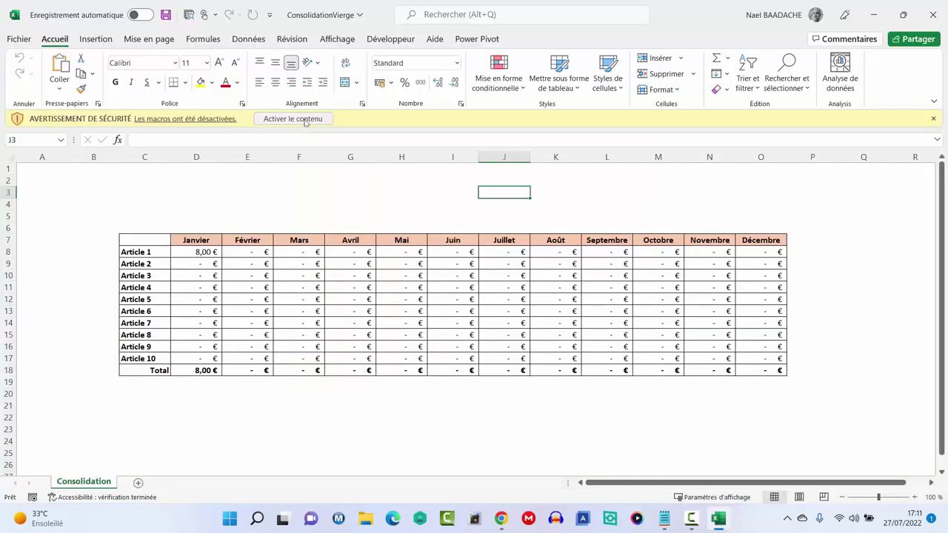
{"action": "left_click", "coordinate": [298, 120]}
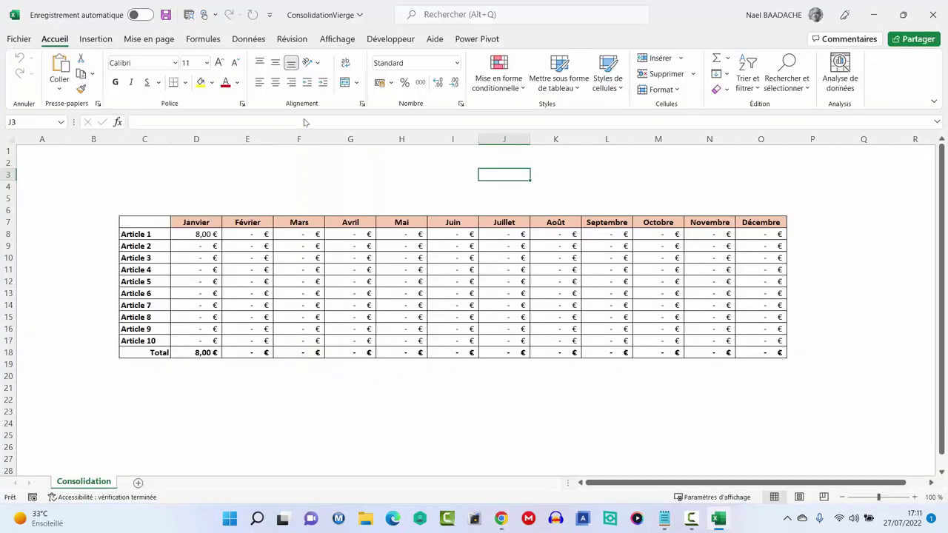
{"action": "left_click", "coordinate": [238, 176]}
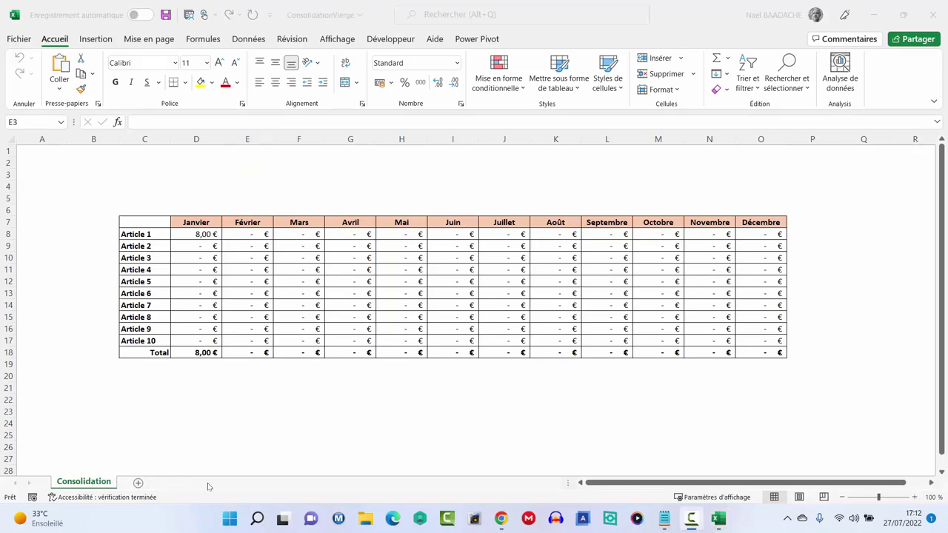
Unhide Commercial1, Commercial2 and Commercial3 together from the Afficher sheet list
{"action": "left_click", "coordinate": [86, 483]}
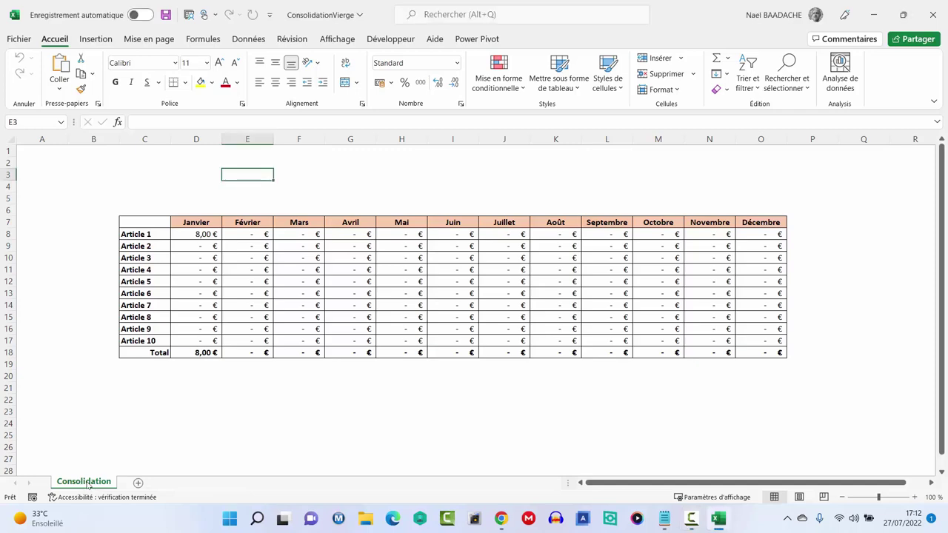
{"action": "right_click", "coordinate": [87, 483]}
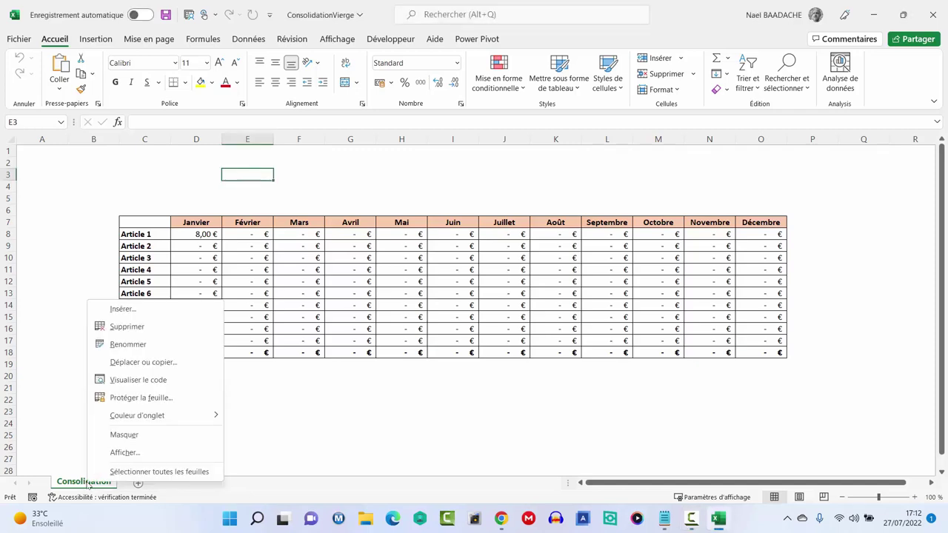
{"action": "left_click", "coordinate": [122, 453]}
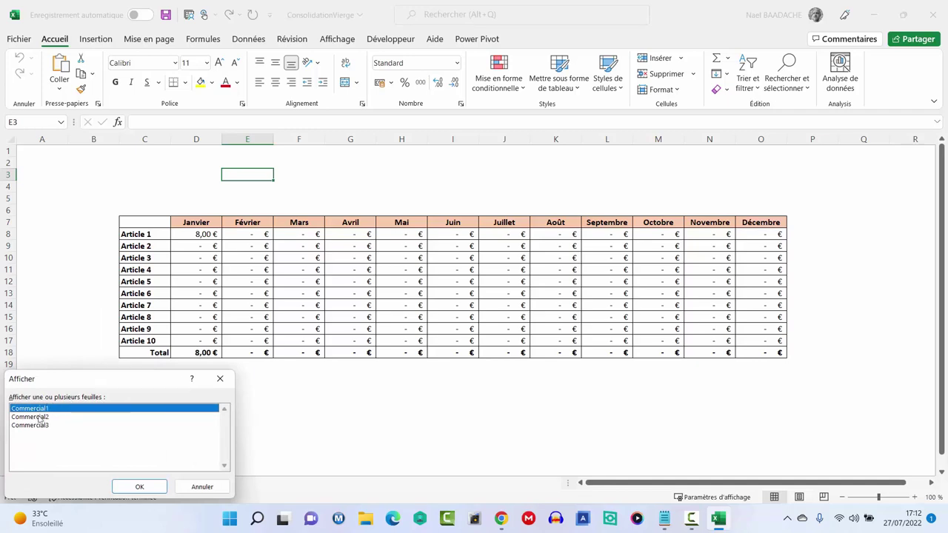
{"action": "left_click", "coordinate": [39, 418]}
{"action": "left_click", "coordinate": [43, 409]}
{"action": "left_click", "coordinate": [40, 418], "text": "ctrl"}
{"action": "left_click", "coordinate": [41, 426], "text": "ctrl"}
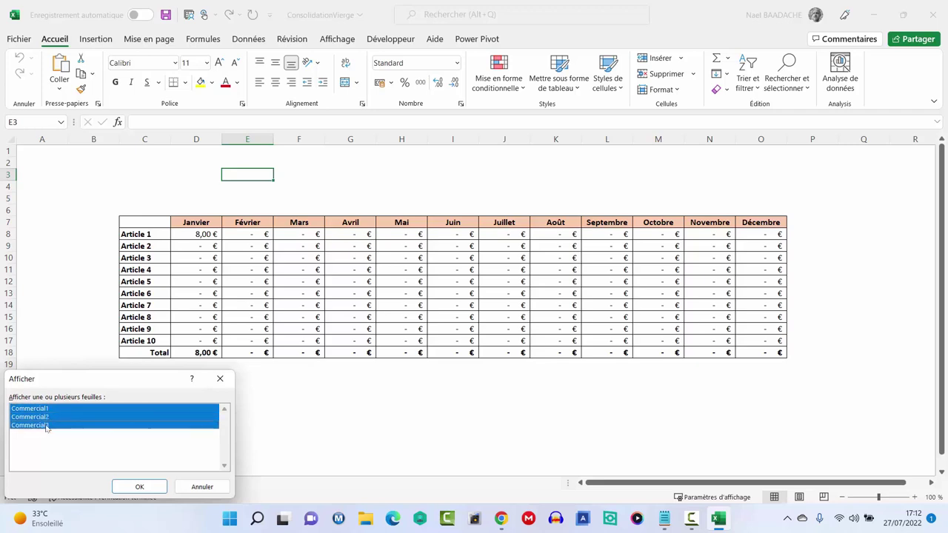
{"action": "left_click", "coordinate": [155, 486]}
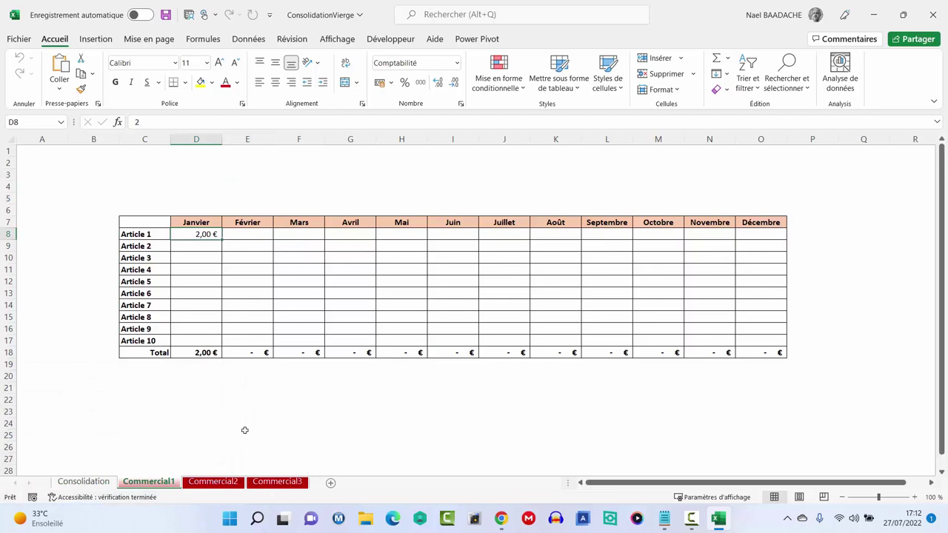
{"action": "left_click", "coordinate": [243, 429]}
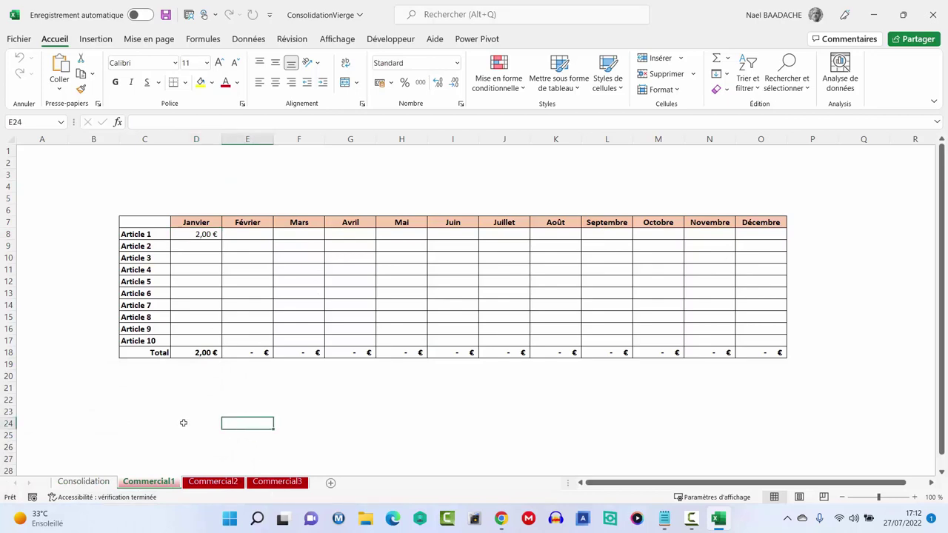
Choose MasquerOnglets in the Développeur Macros list and edit it with Modifier
{"action": "left_click", "coordinate": [152, 184]}
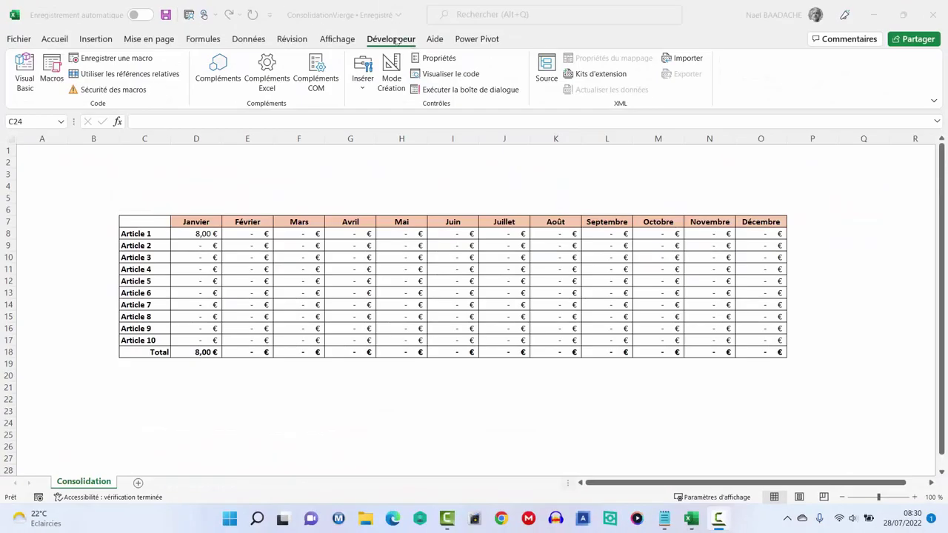
{"action": "left_click", "coordinate": [397, 41]}
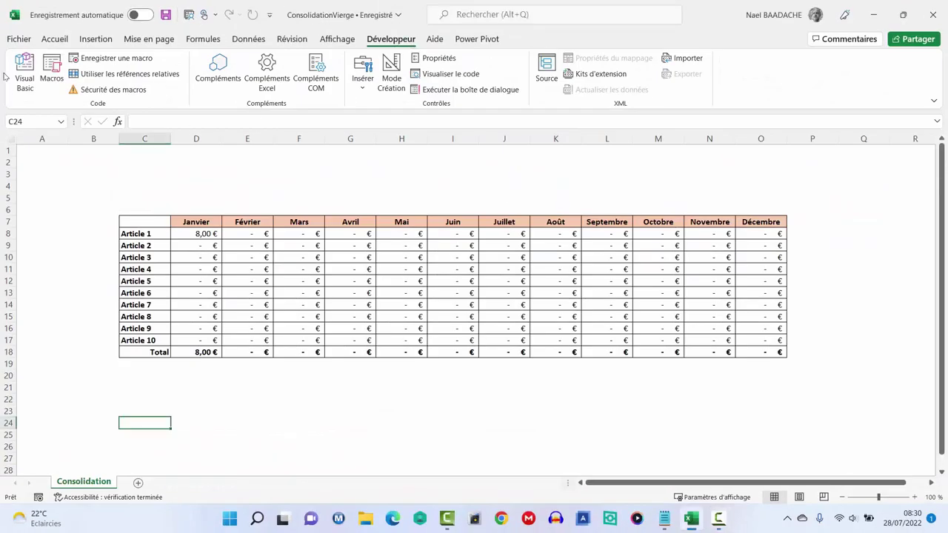
{"action": "left_click", "coordinate": [50, 74]}
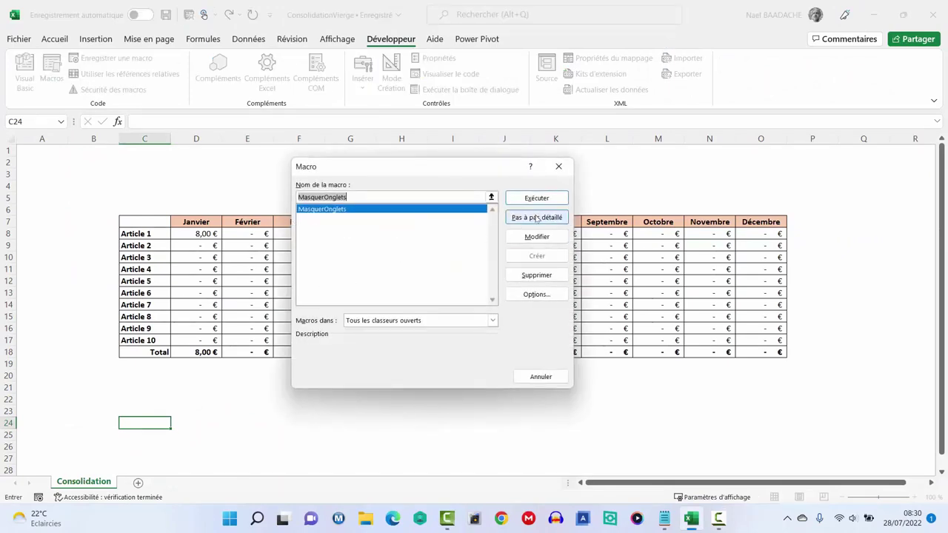
{"action": "left_click", "coordinate": [537, 237]}
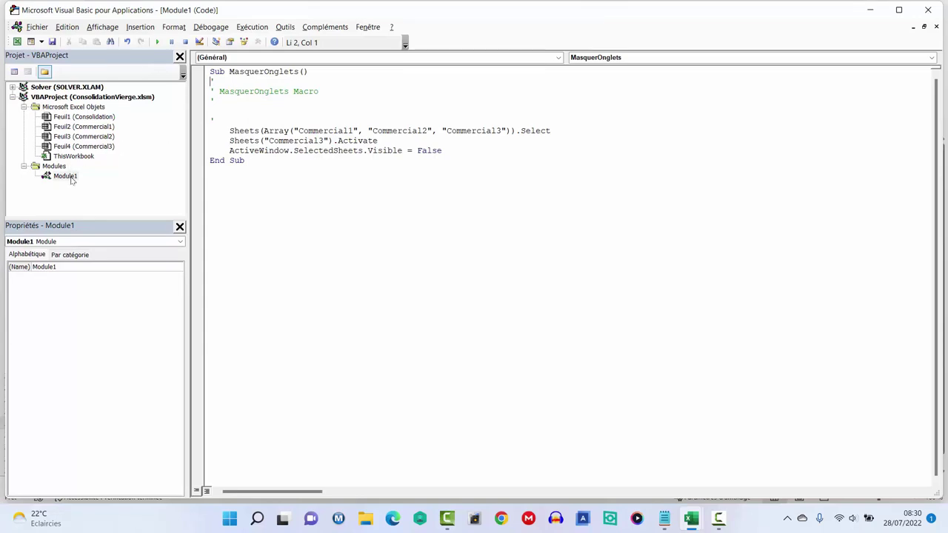
Remove Module1 and its MasquerOnglets macro from the project, declining to export it
{"action": "left_click", "coordinate": [71, 180]}
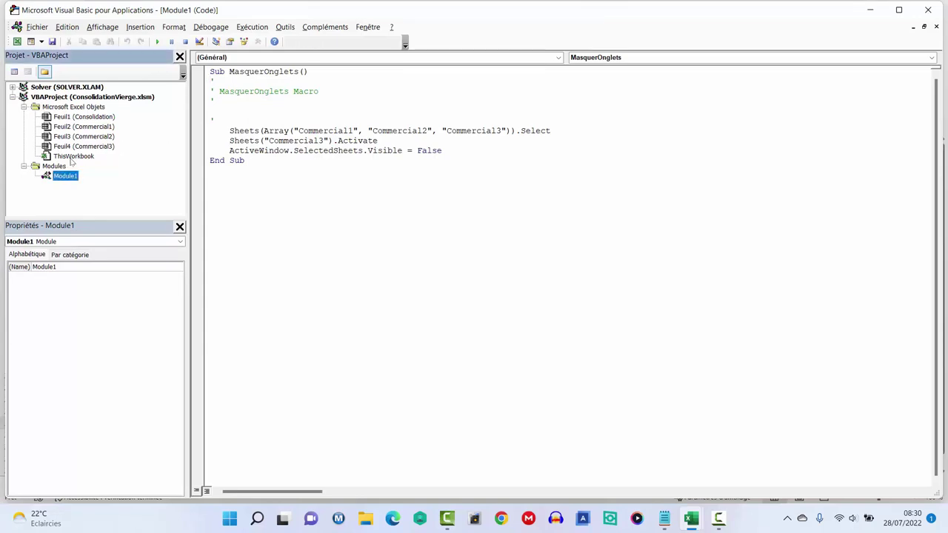
{"action": "left_click", "coordinate": [71, 159]}
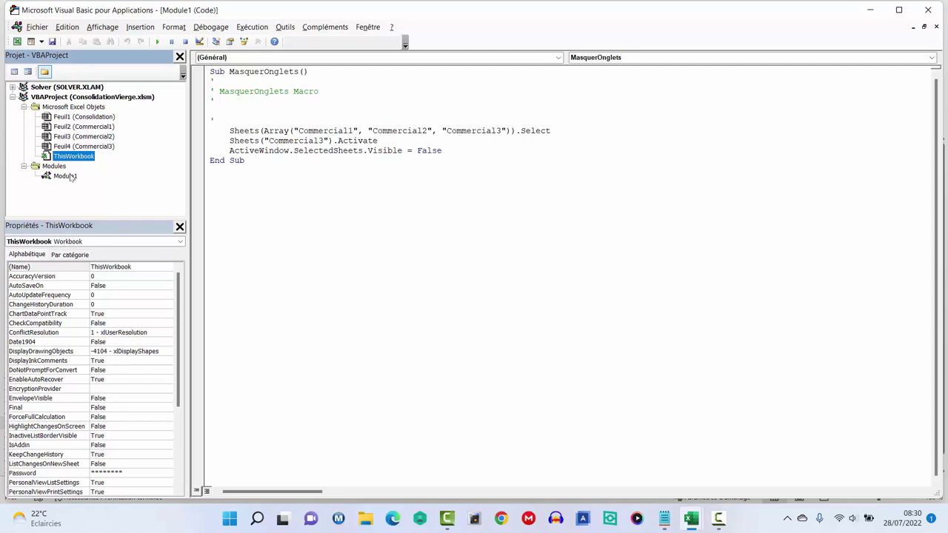
{"action": "left_click", "coordinate": [71, 178]}
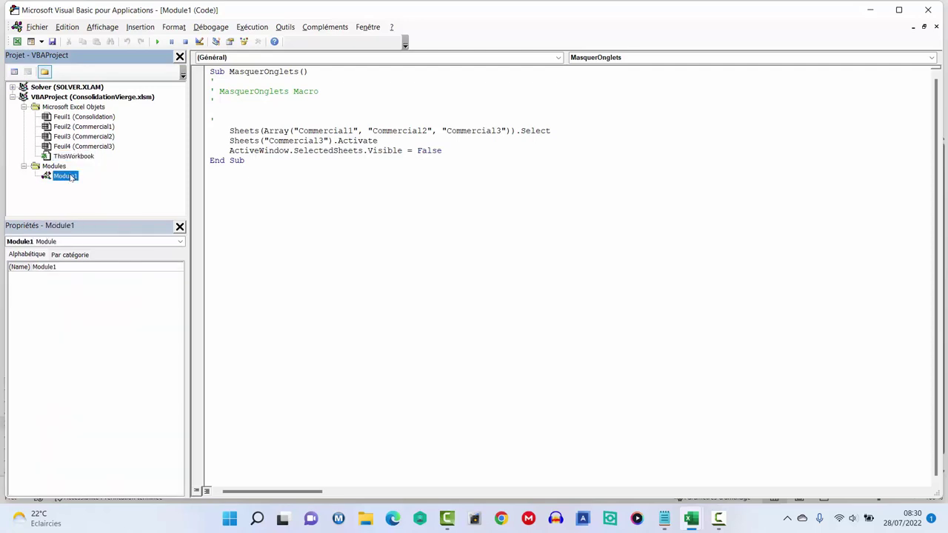
{"action": "right_click", "coordinate": [72, 178]}
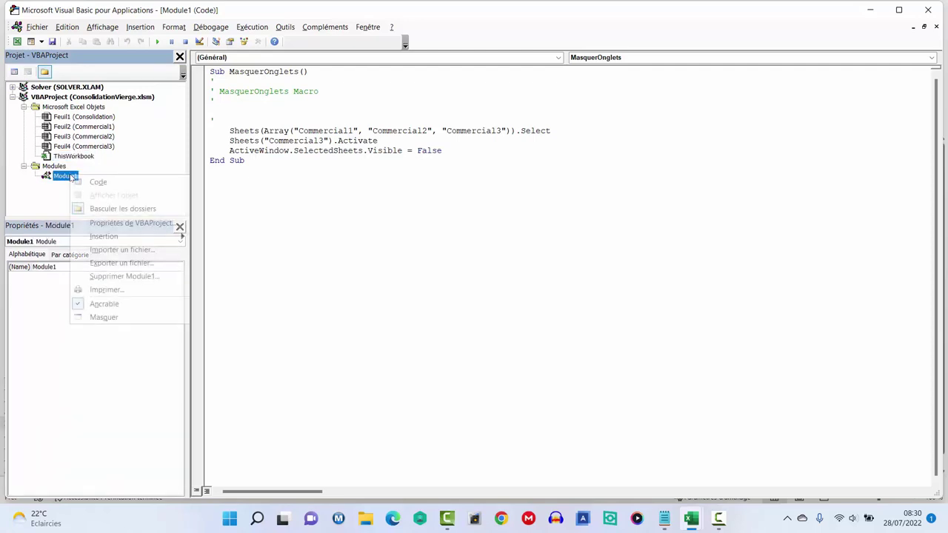
{"action": "left_click", "coordinate": [121, 276]}
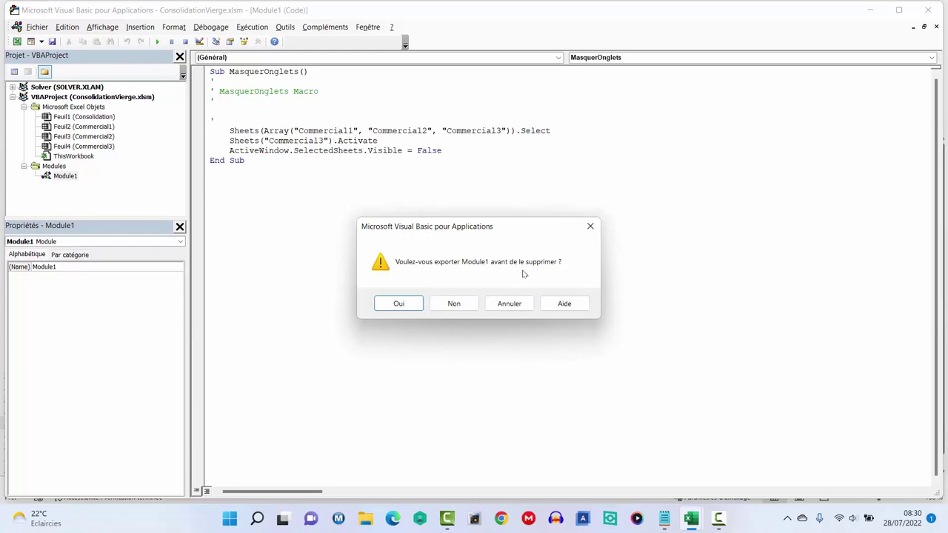
{"action": "left_click", "coordinate": [454, 303]}
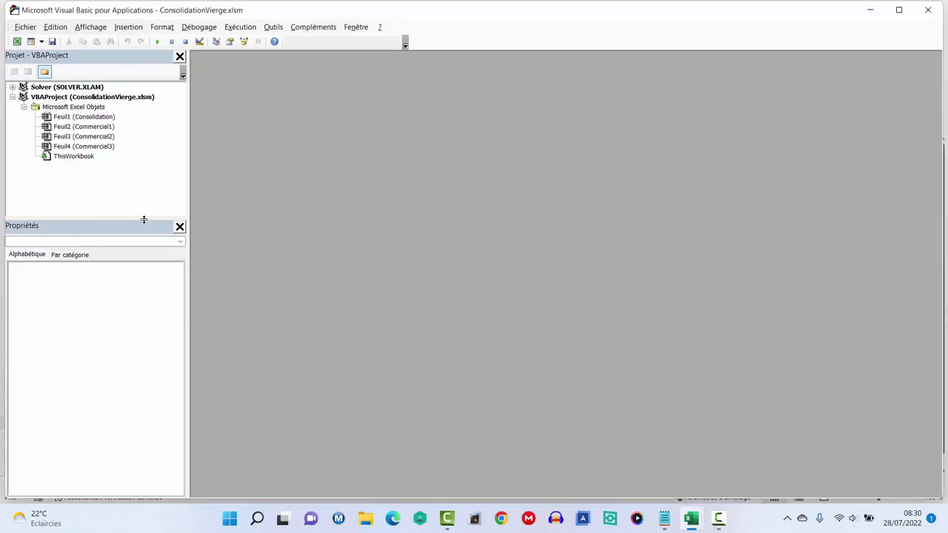
Create ThisWorkbook's Workbook_Open procedure with the line Sheets("Commercial1").Visible = False
{"action": "left_click", "coordinate": [83, 156]}
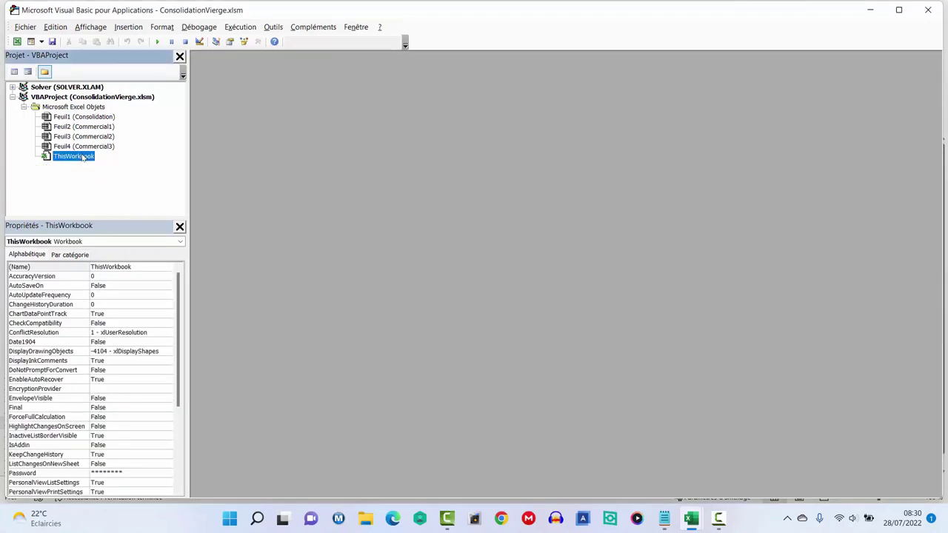
{"action": "double_click", "coordinate": [83, 156]}
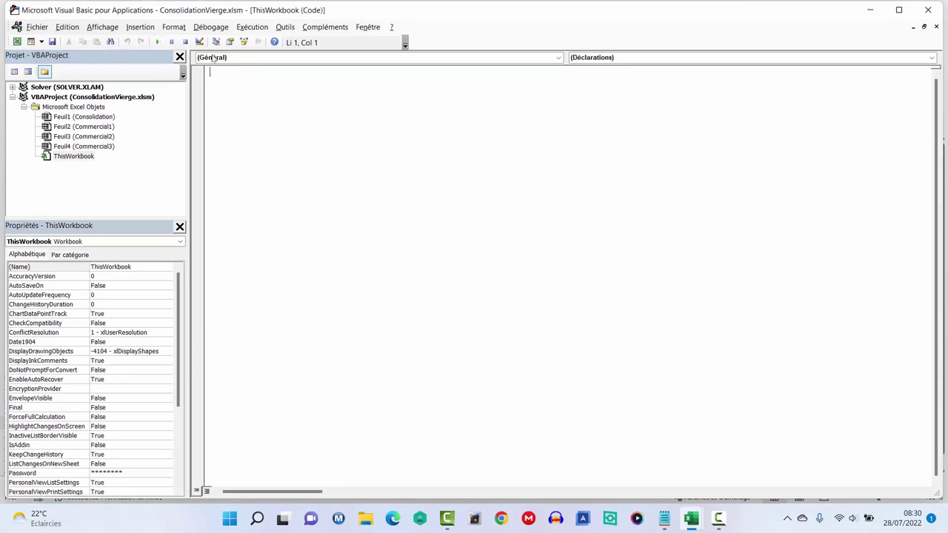
{"action": "left_click", "coordinate": [559, 58]}
{"action": "left_click", "coordinate": [215, 76]}
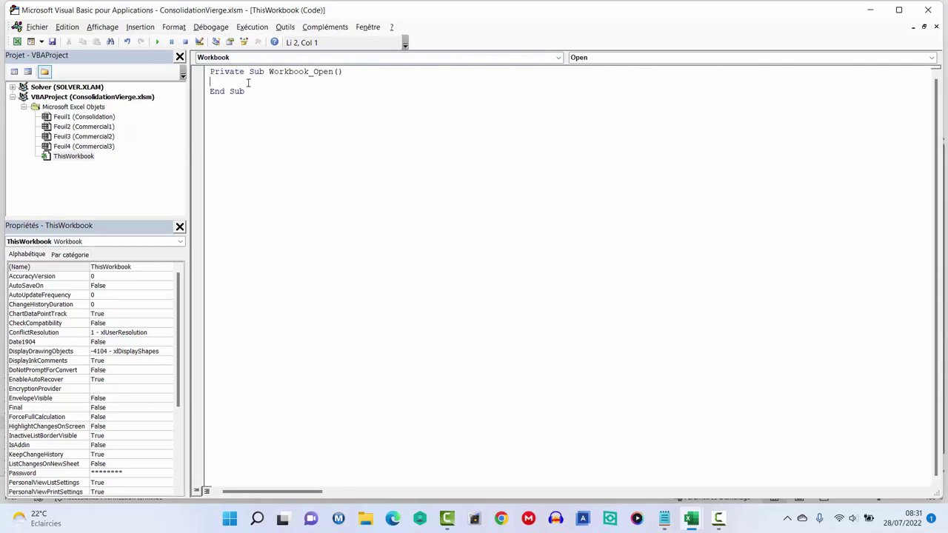
{"action": "key", "text": "Return"}
{"action": "type", "text": "sh"}
{"action": "type", "text": "eets"}
{"action": "type", "text": "(\""}
{"action": "type", "text": "Commer"}
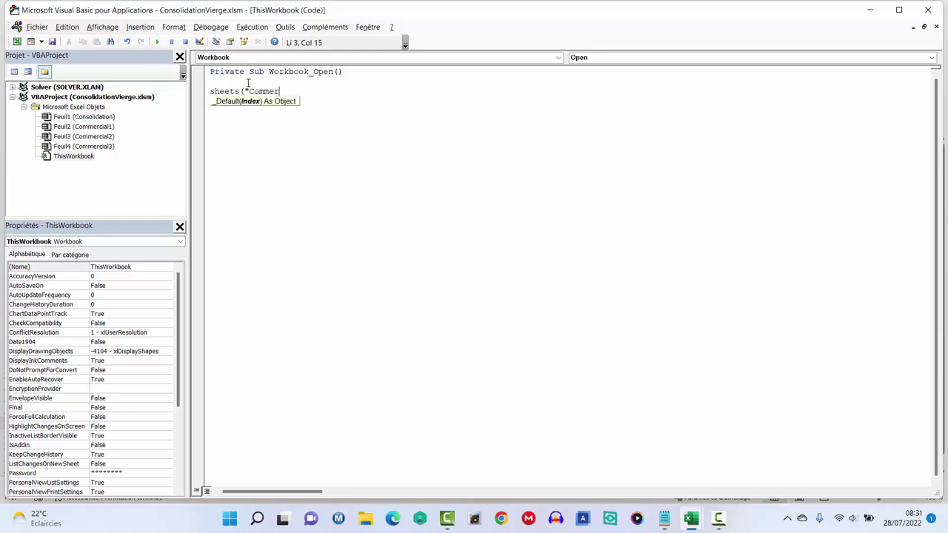
{"action": "type", "text": "cial1\""}
{"action": "type", "text": ").vis"}
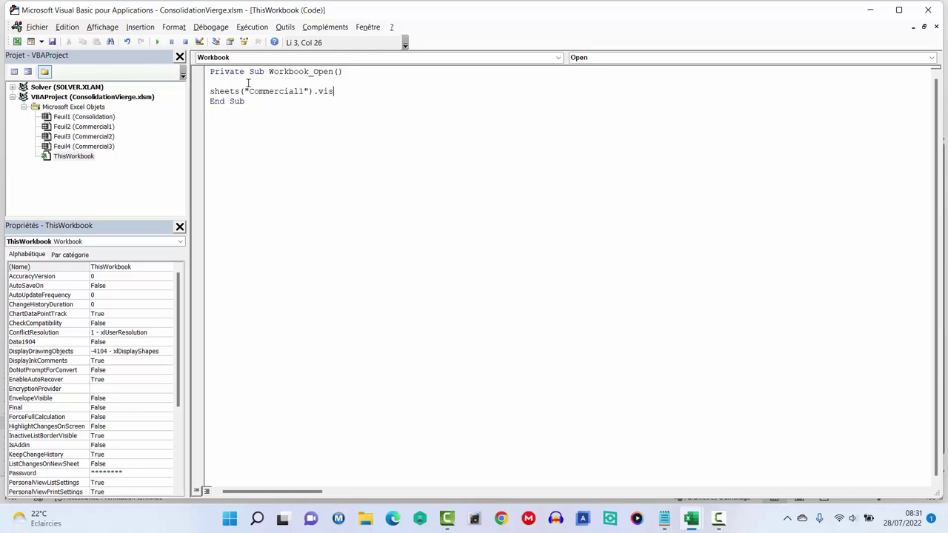
{"action": "type", "text": "ible"}
{"action": "type", "text": "=Fa"}
{"action": "type", "text": "lse"}
{"action": "key", "text": "Return"}
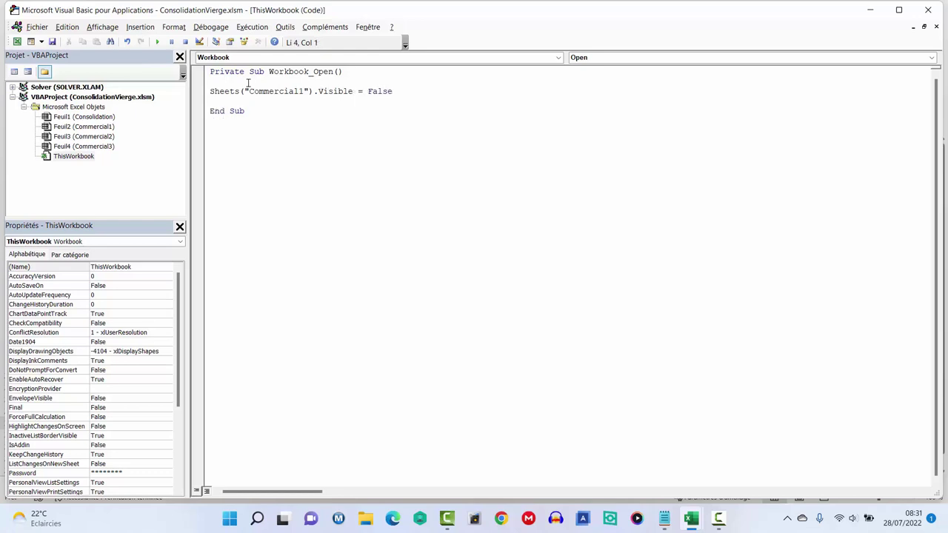
Duplicate the hiding line twice and change the copies to Commercial2 and Commercial3
{"action": "left_click", "coordinate": [203, 96]}
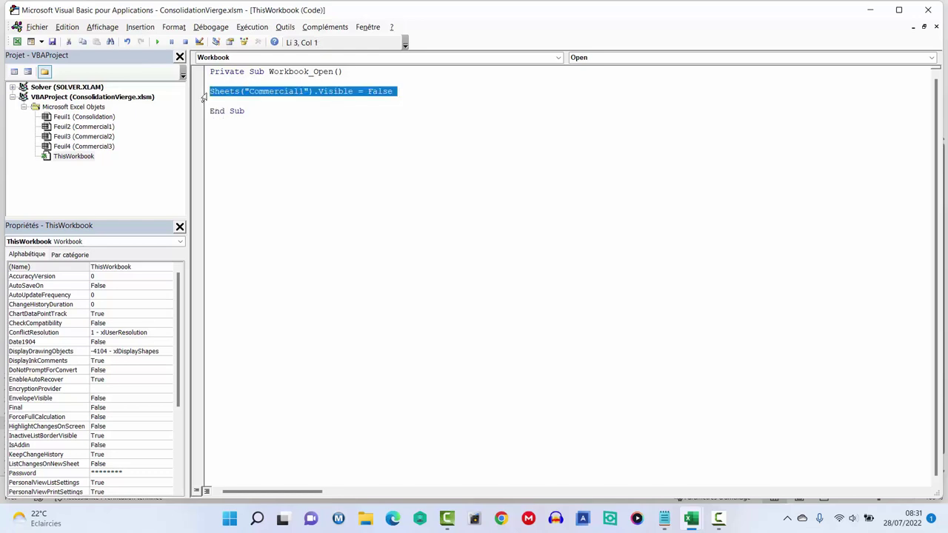
{"action": "key", "text": "ctrl+c"}
{"action": "left_click", "coordinate": [222, 103]}
{"action": "key", "text": "ctrl+v"}
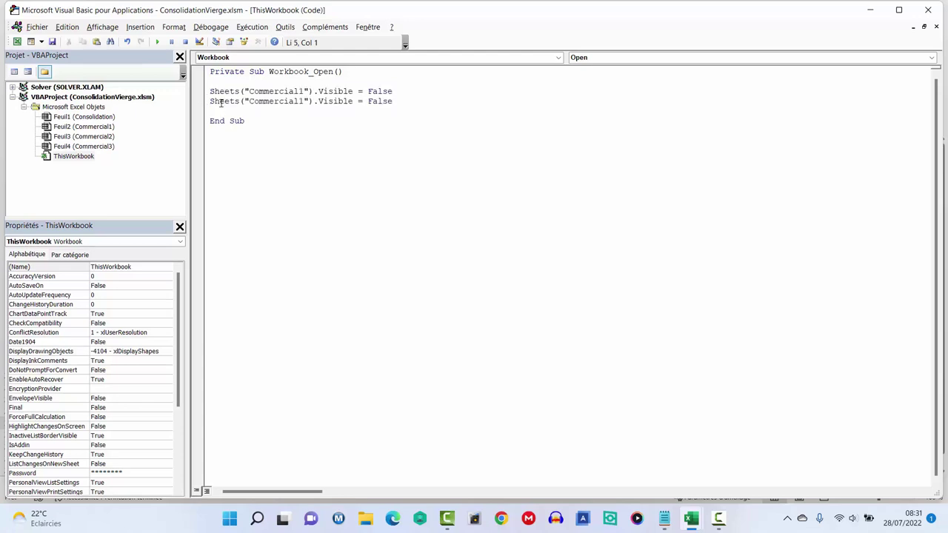
{"action": "key", "text": "ctrl+v"}
{"action": "left_click", "coordinate": [302, 102]}
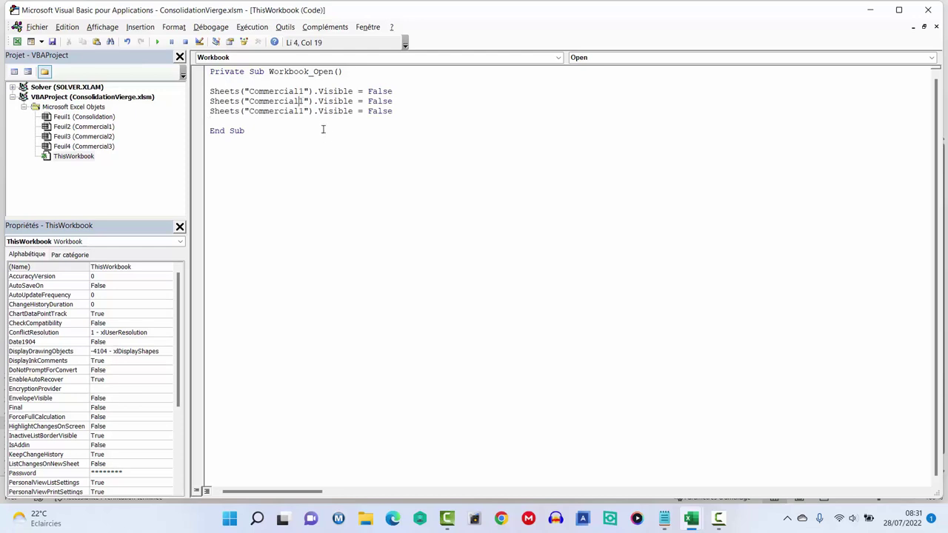
{"action": "key", "text": "BackSpace"}
{"action": "type", "text": "2"}
{"action": "left_click", "coordinate": [305, 111]}
{"action": "key", "text": "BackSpace"}
{"action": "type", "text": "3"}
Save and close the workbook, reopen ConsolidationVierge, and enable its macros
{"action": "left_click", "coordinate": [927, 12]}
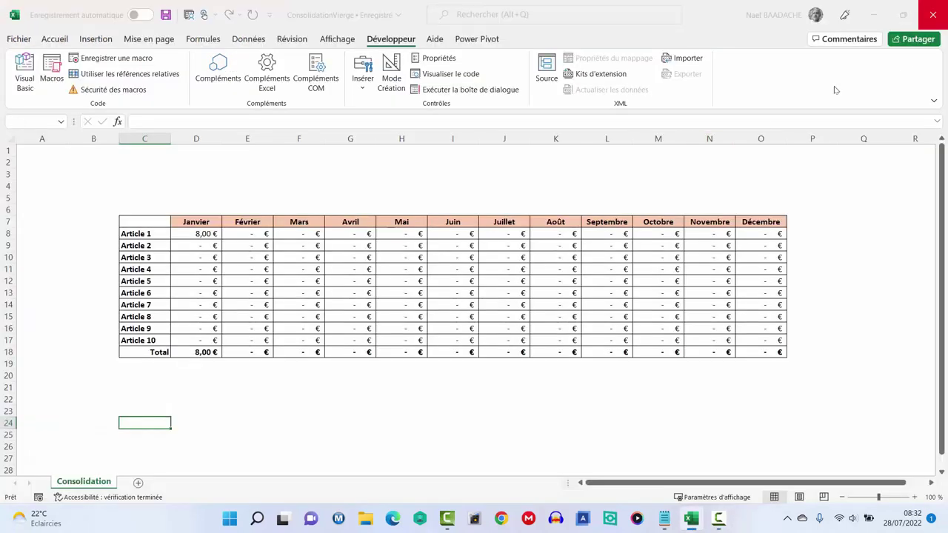
{"action": "left_click", "coordinate": [932, 15]}
{"action": "left_click", "coordinate": [402, 275]}
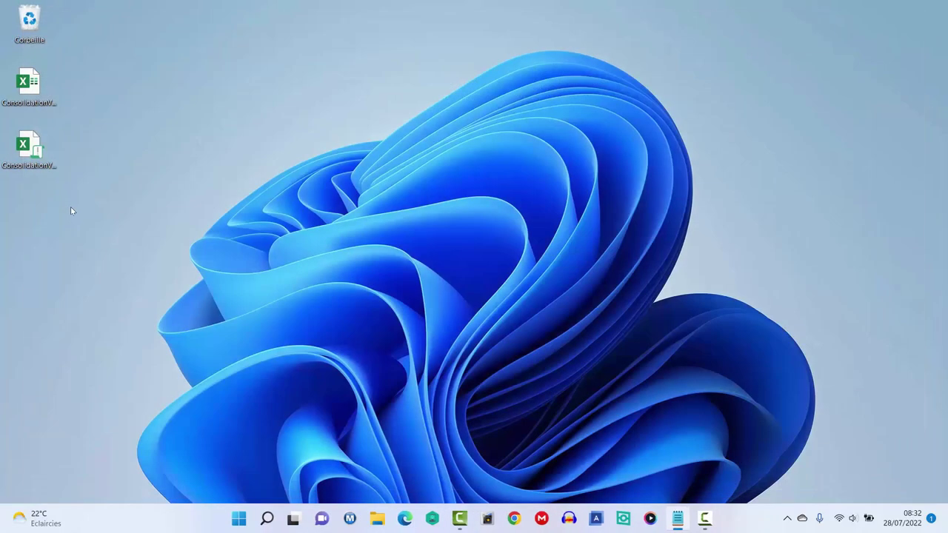
{"action": "double_click", "coordinate": [28, 146]}
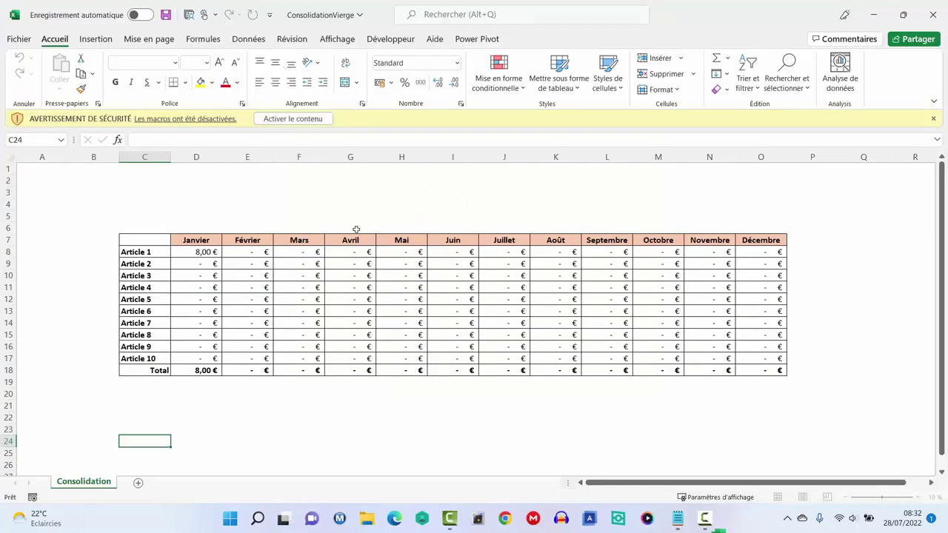
{"action": "left_click", "coordinate": [293, 119]}
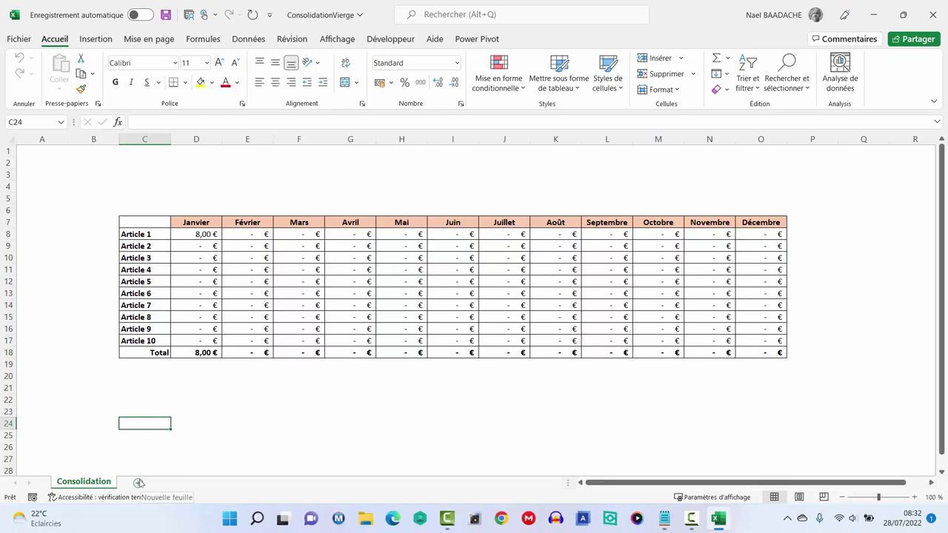
Check the sheet-tab menu for hidden sheets, then launch Visual Basic from the Developer tab
{"action": "right_click", "coordinate": [86, 483]}
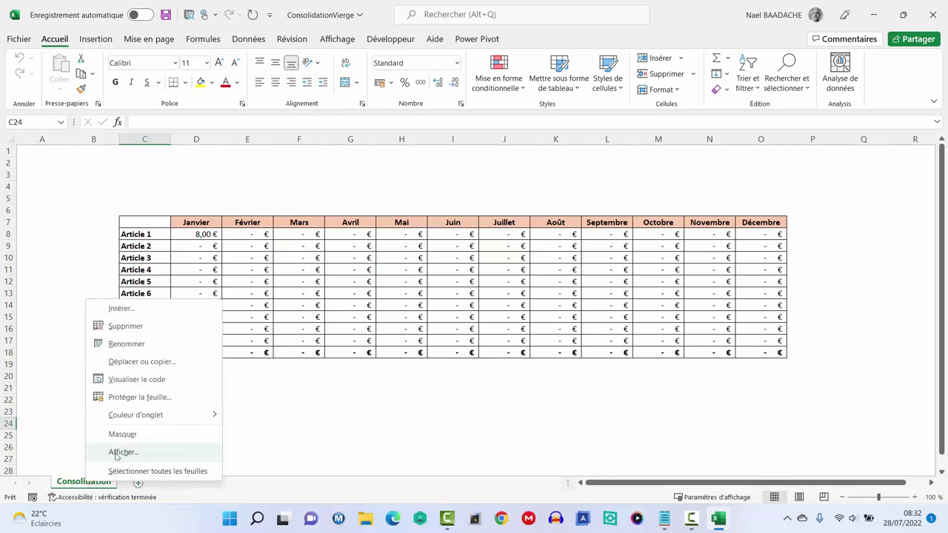
{"action": "left_click", "coordinate": [324, 443]}
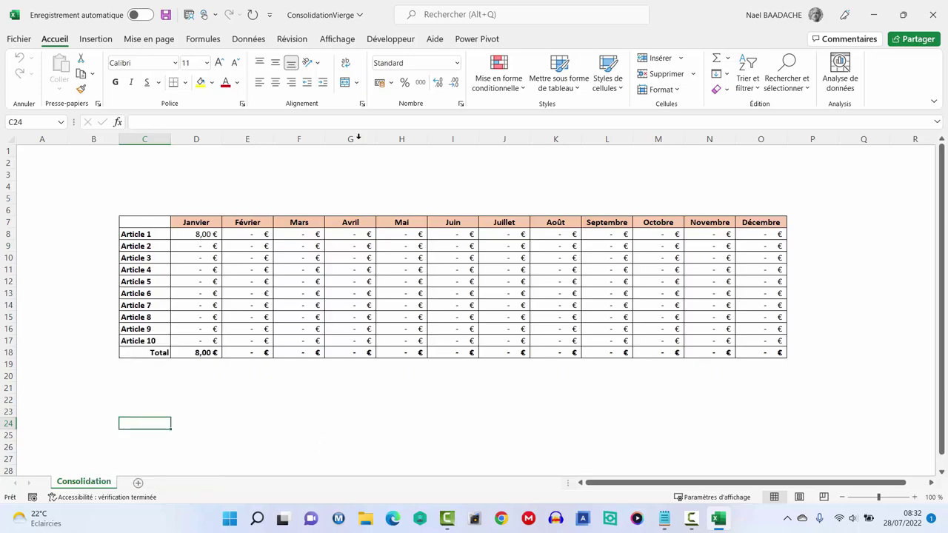
{"action": "left_click", "coordinate": [390, 38]}
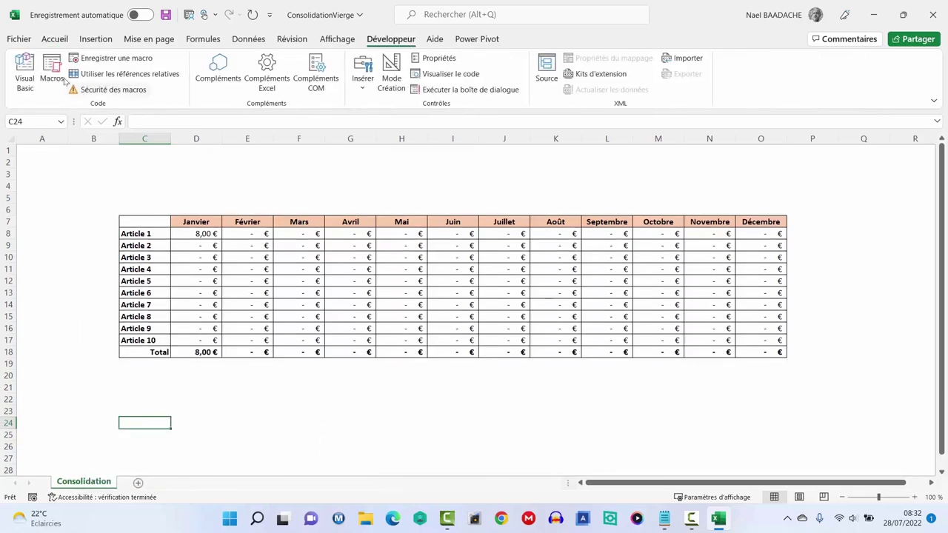
{"action": "left_click", "coordinate": [18, 65]}
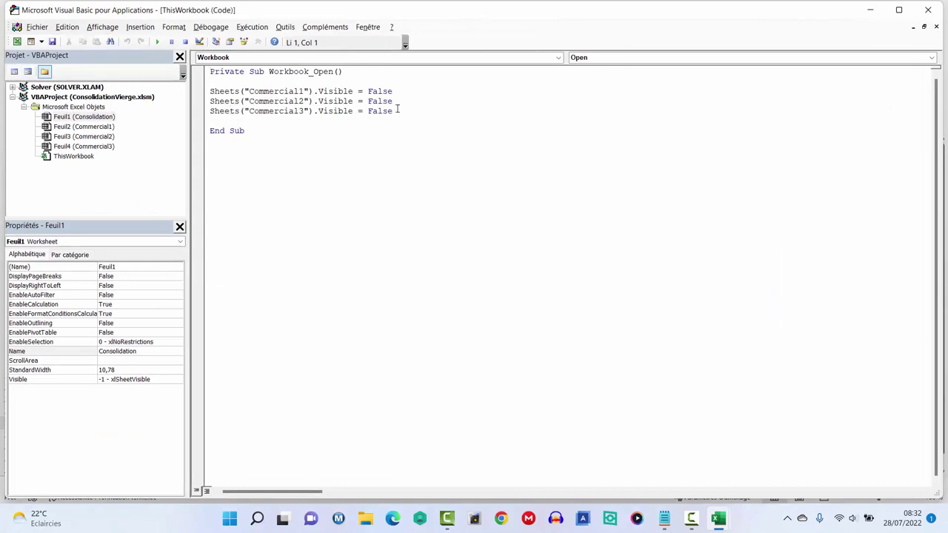
{"action": "left_click", "coordinate": [94, 128]}
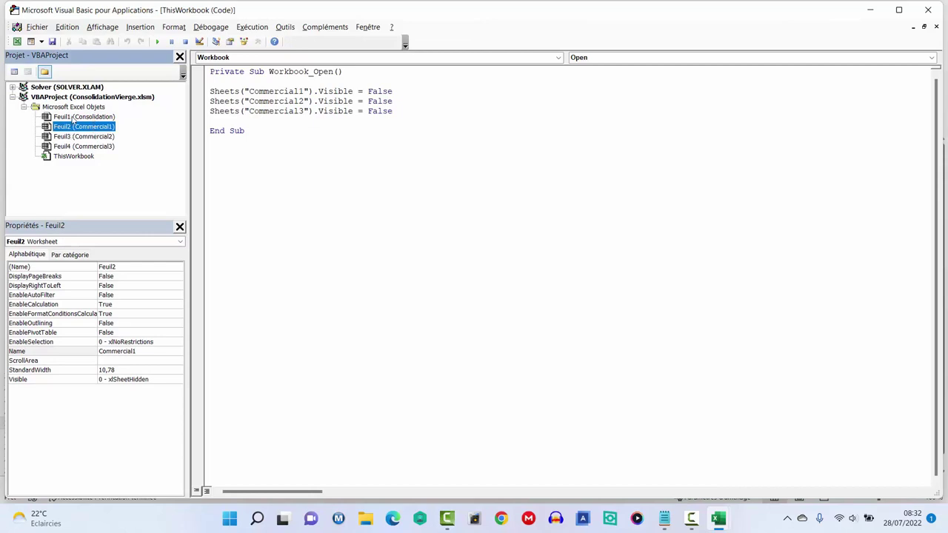
{"action": "left_click", "coordinate": [74, 118]}
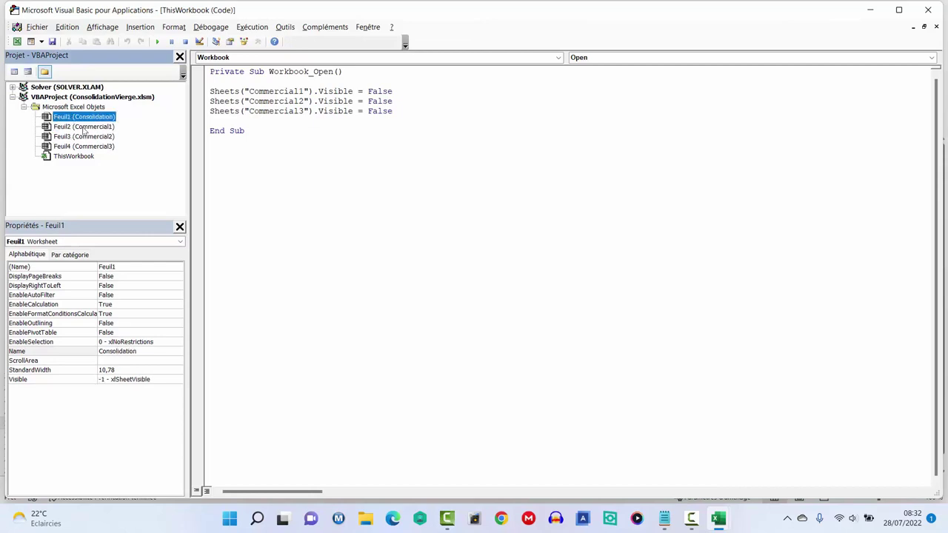
{"action": "left_click", "coordinate": [84, 127]}
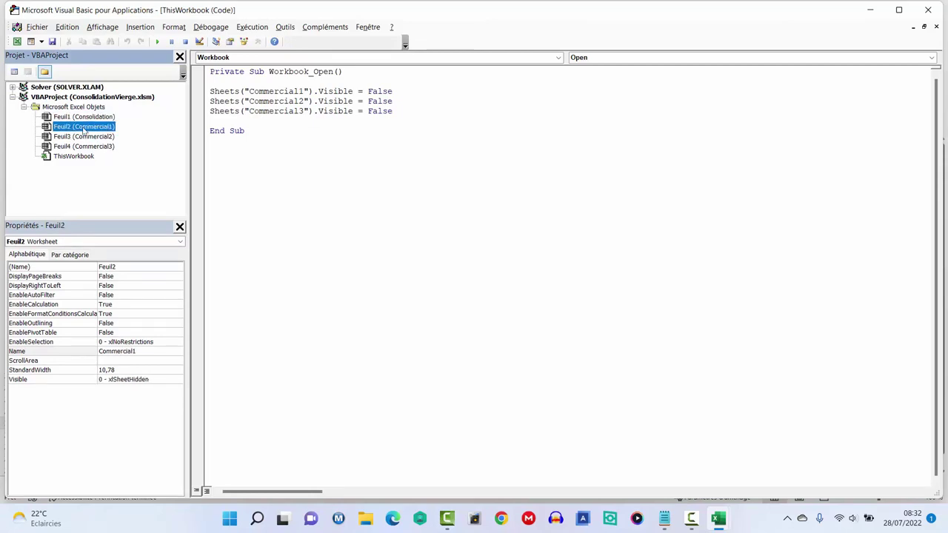
{"action": "left_click", "coordinate": [158, 382]}
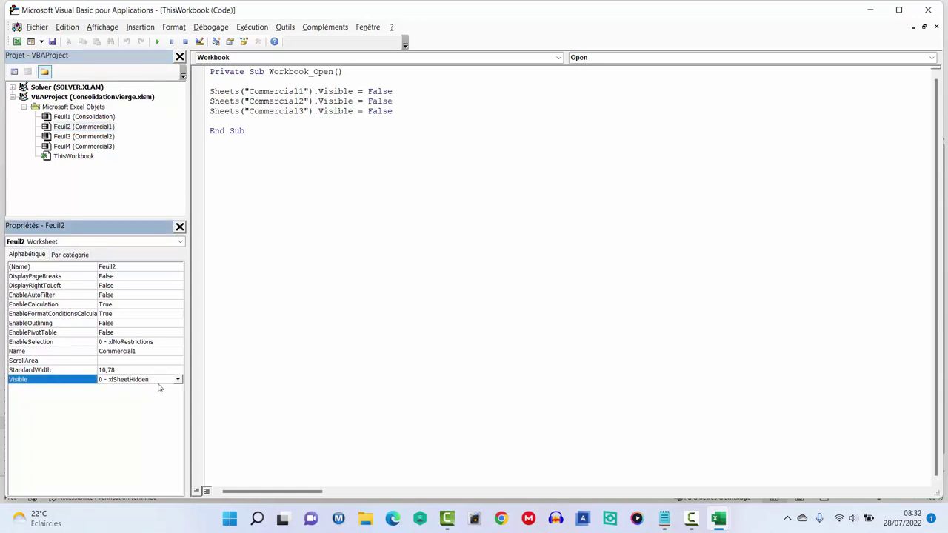
{"action": "left_click", "coordinate": [177, 380]}
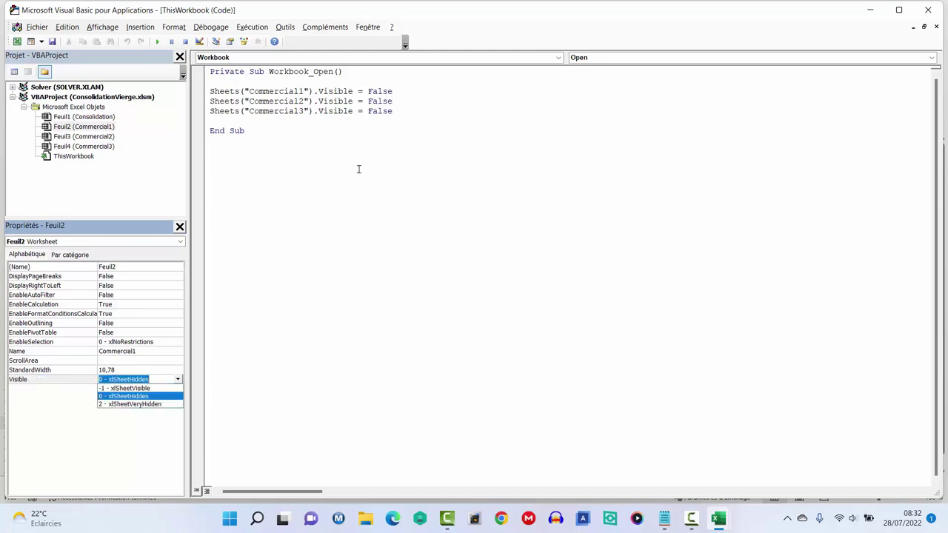
{"action": "left_click", "coordinate": [372, 92]}
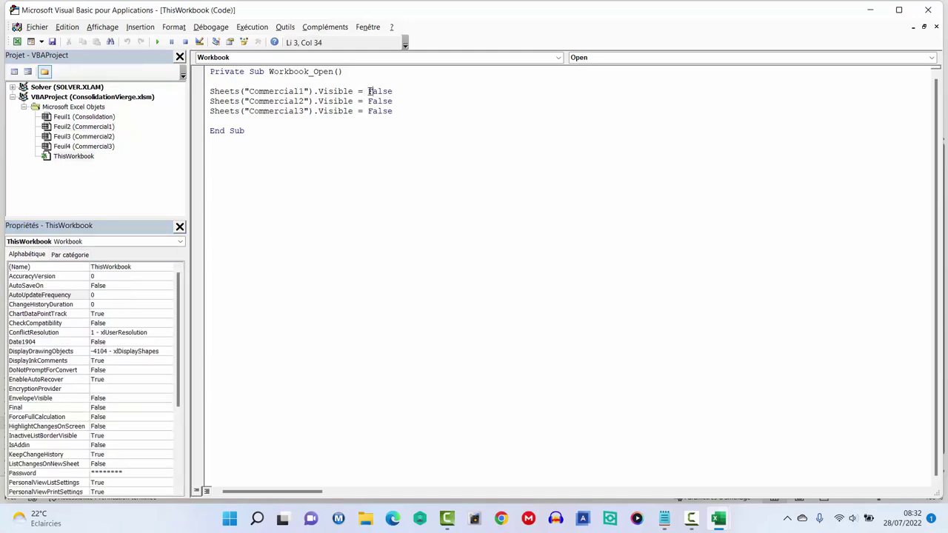
Replace False with xlSheetVeryHidden on the Commercial1 and Commercial2 Visible lines
{"action": "left_click_drag", "start_coordinate": [371, 91], "coordinate": [434, 91]}
{"action": "type", "text": "Xld"}
{"action": "key", "text": "BackSpace"}
{"action": "type", "text": "sheetver"}
{"action": "type", "text": "yhidden"}
{"action": "left_click_drag", "start_coordinate": [368, 91], "coordinate": [456, 90]}
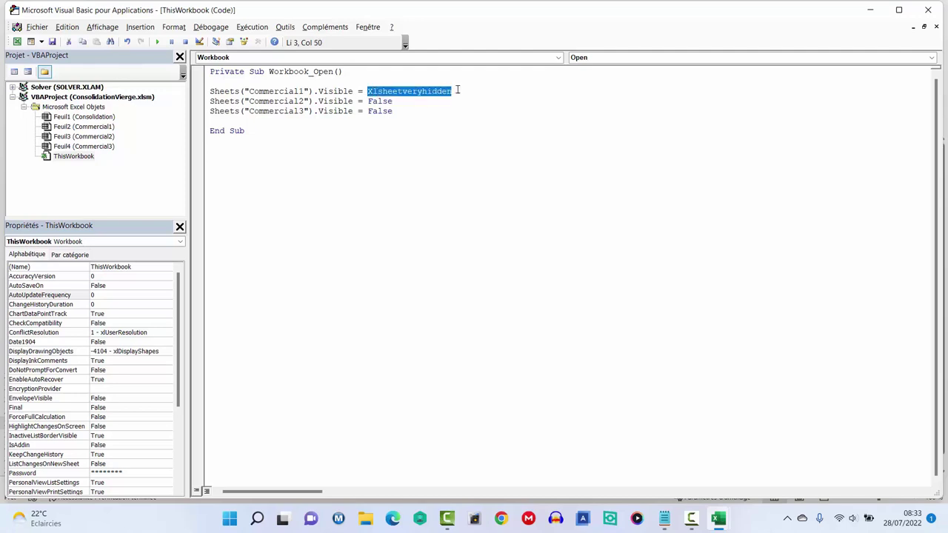
{"action": "mouse_move", "coordinate": [368, 100]}
{"action": "left_mouse_down"}
{"action": "mouse_move", "coordinate": [403, 99]}
{"action": "mouse_move", "coordinate": [403, 111]}
{"action": "left_mouse_up"}
{"action": "key", "text": "ctrl+v"}
{"action": "key", "text": "ctrl+v"}
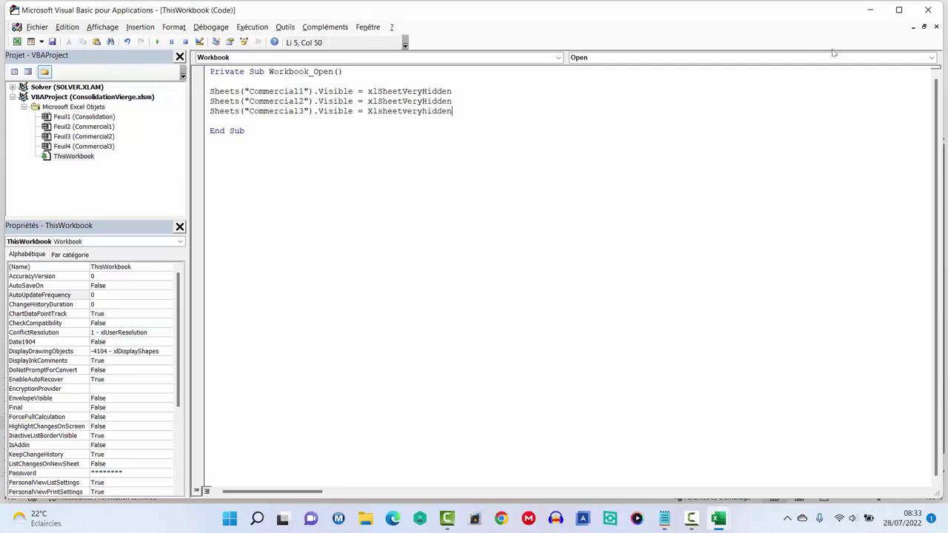
Save, close and reopen the workbook, confirming the tab menu offers no sheets to unhide
{"action": "left_click", "coordinate": [929, 10]}
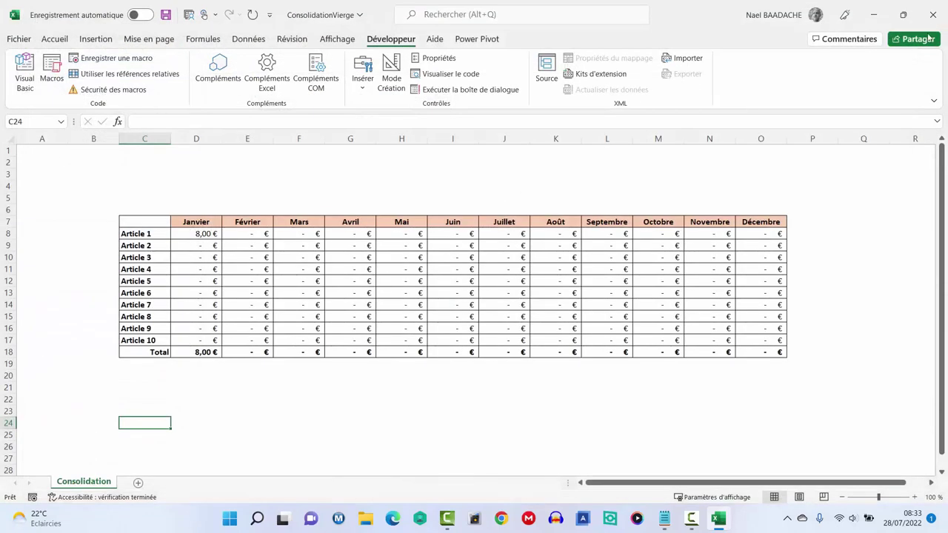
{"action": "left_click", "coordinate": [933, 15]}
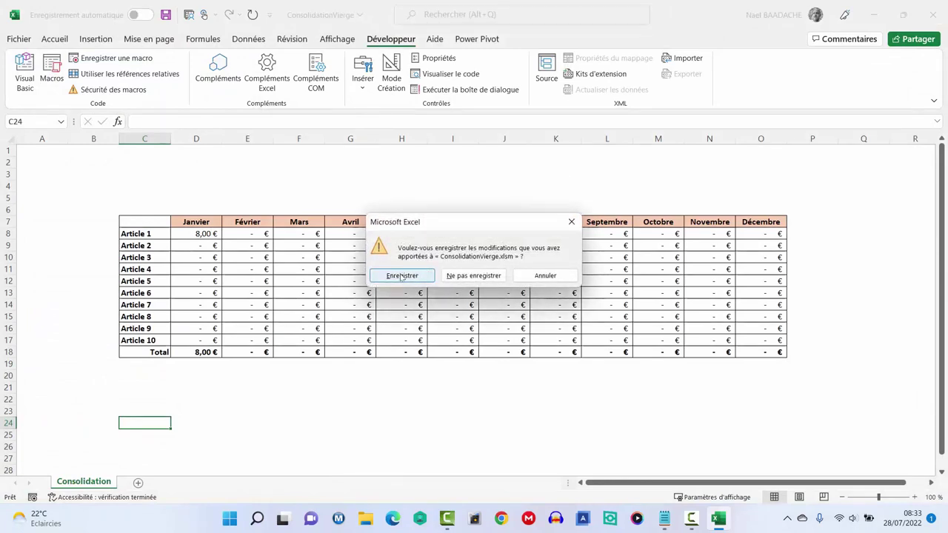
{"action": "left_click", "coordinate": [428, 274]}
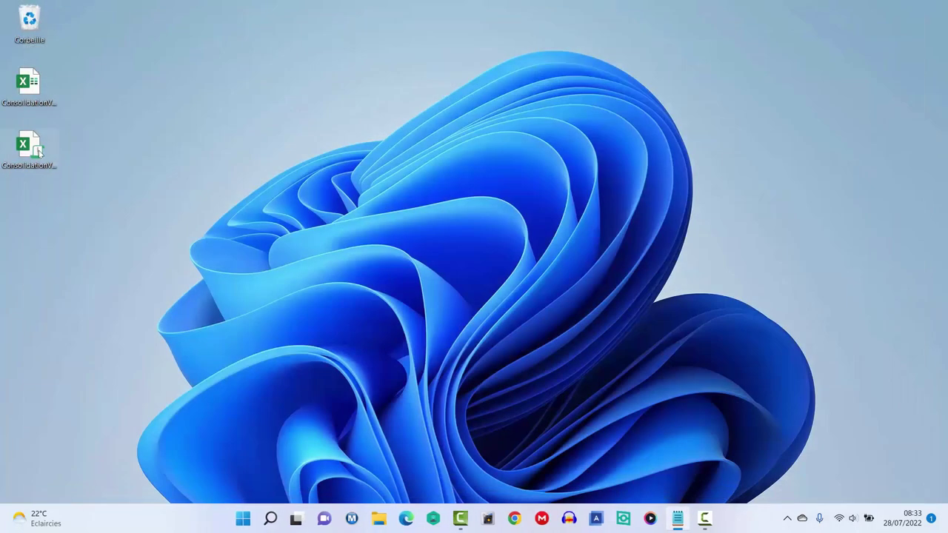
{"action": "double_click", "coordinate": [38, 152]}
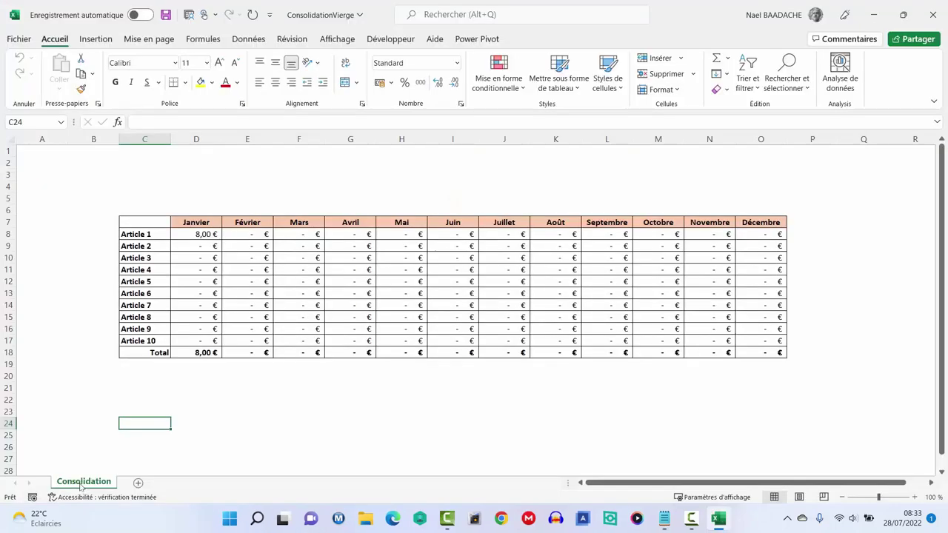
{"action": "right_click", "coordinate": [82, 485]}
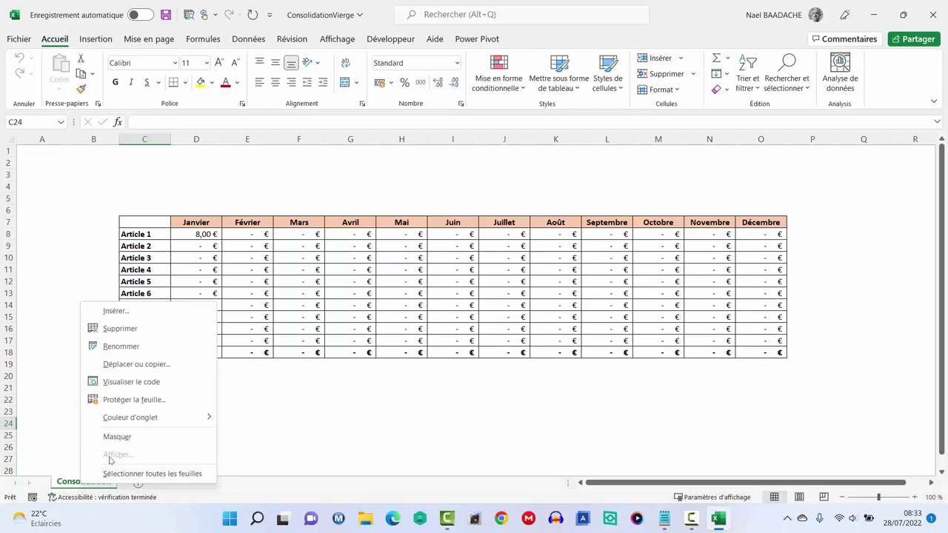
{"action": "left_click", "coordinate": [298, 435]}
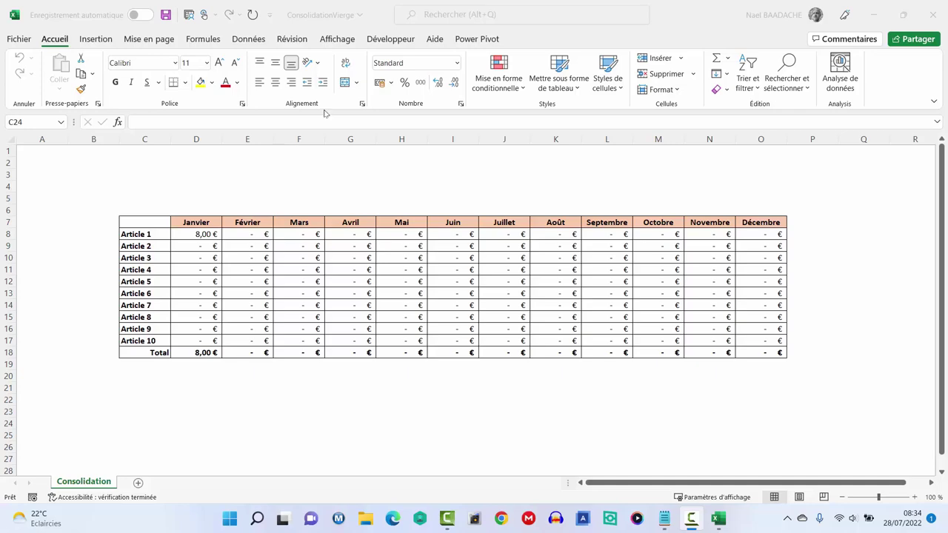
Insert a new code module in the VBA editor containing a Sub afficher procedure
{"action": "left_click", "coordinate": [400, 41]}
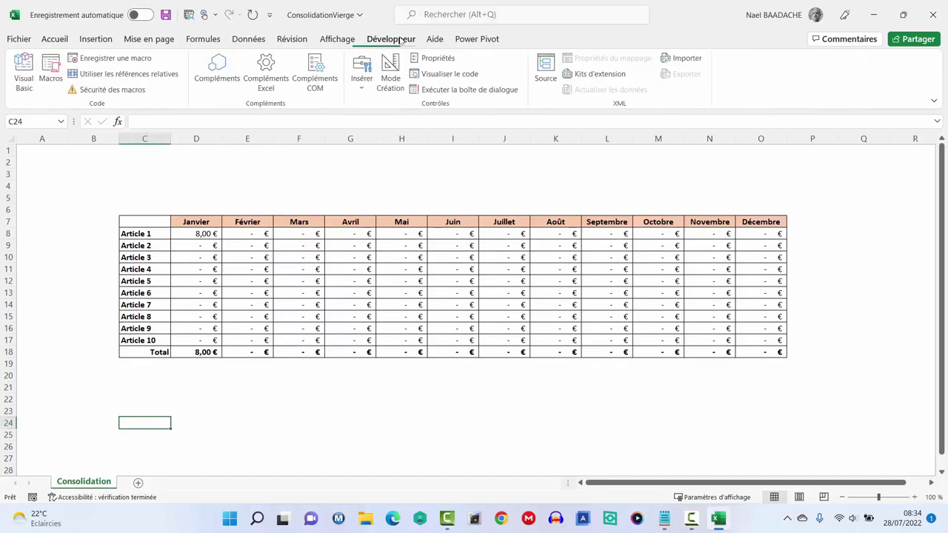
{"action": "left_click", "coordinate": [26, 65]}
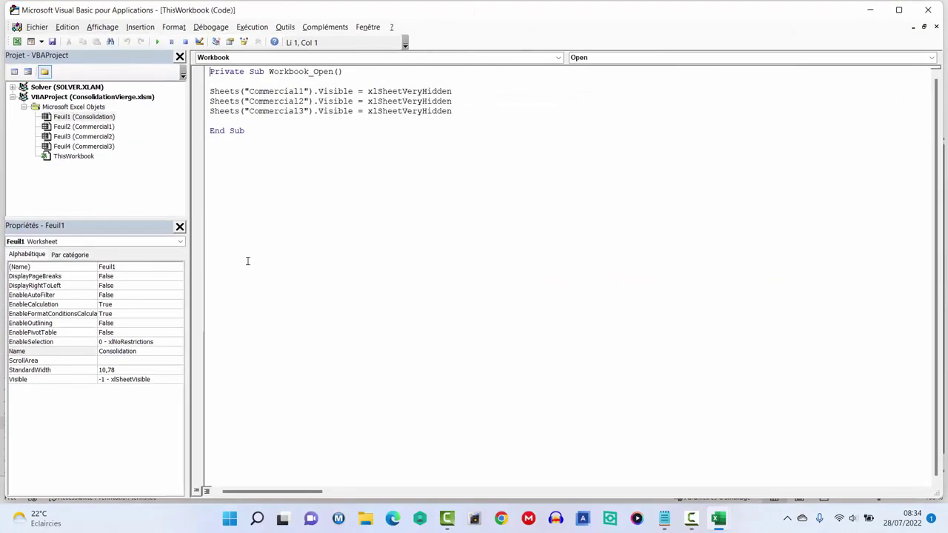
{"action": "left_click", "coordinate": [131, 29]}
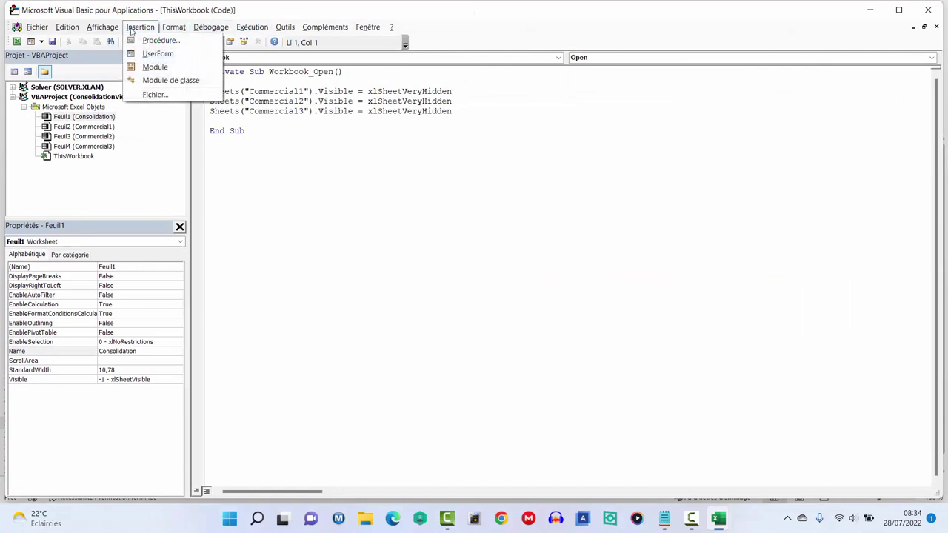
{"action": "left_click", "coordinate": [152, 66]}
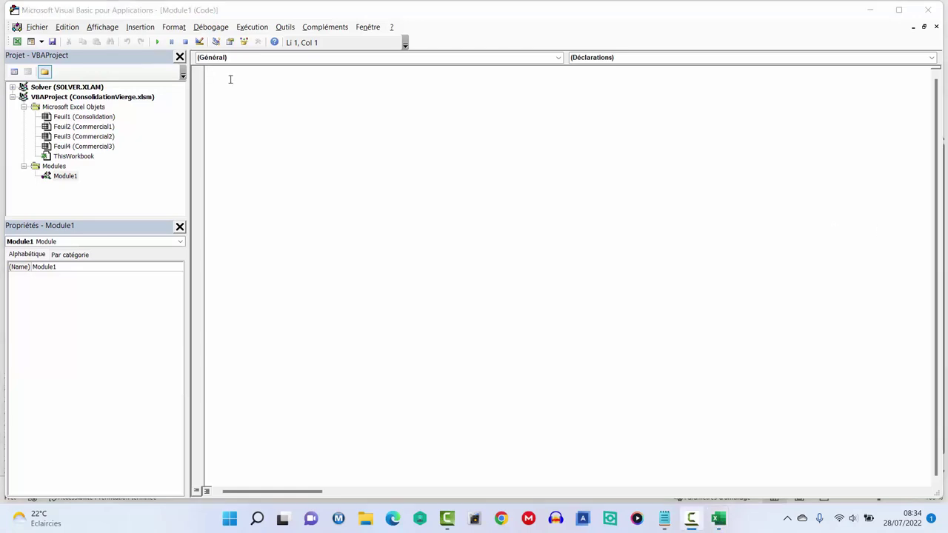
{"action": "type", "text": "sub affi"}
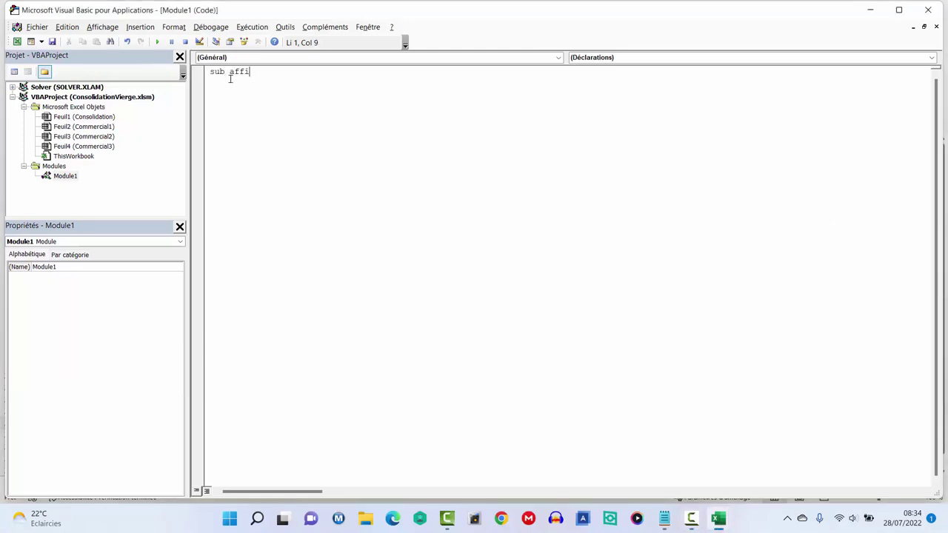
{"action": "type", "text": "cher"}
{"action": "key", "text": "Return"}
{"action": "key", "text": "Return"}
Declare Dim MotDePasse As Variant and assign it an InputBox titled 'Mettez votre mot de passe'
{"action": "key", "text": "Up"}
{"action": "key", "text": "Down"}
{"action": "type", "text": "Dim "}
{"action": "type", "text": "MotDeP"}
{"action": "type", "text": "asse"}
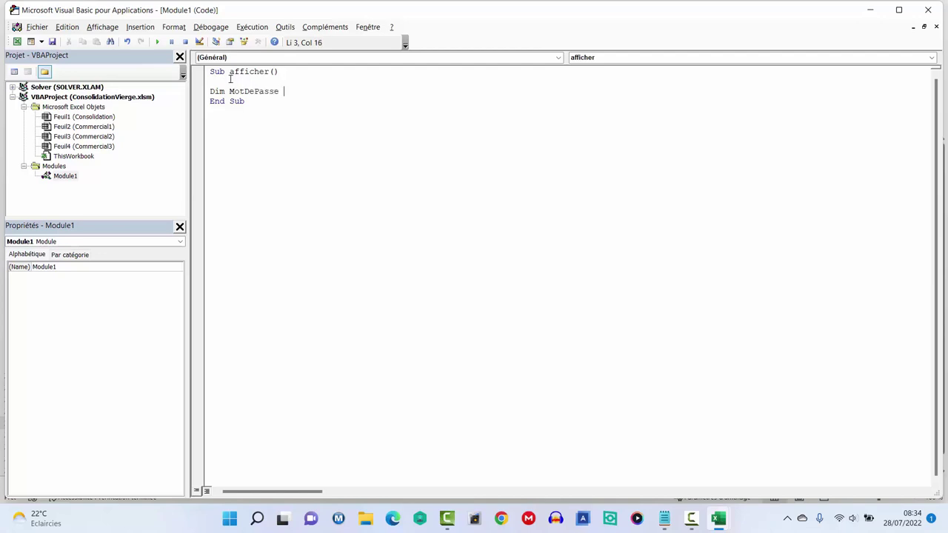
{"action": "type", "text": " AS "}
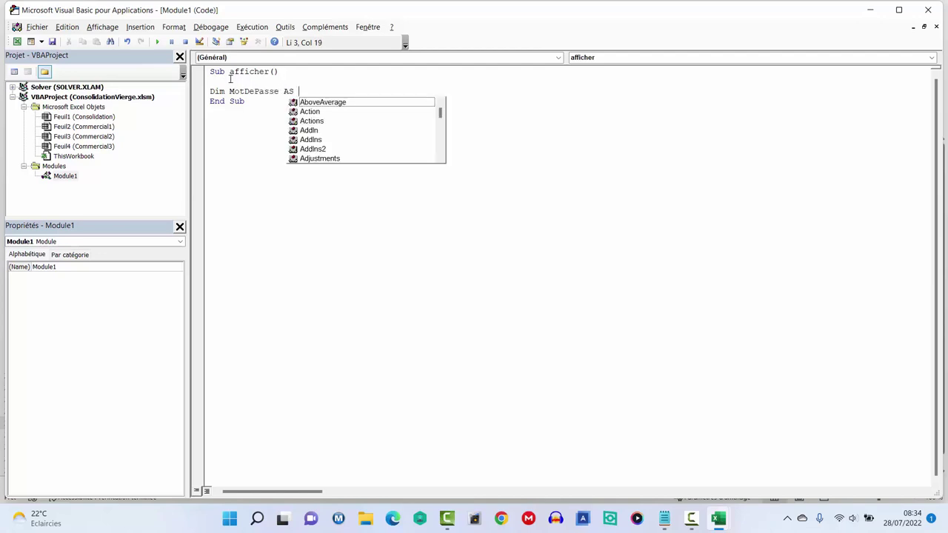
{"action": "type", "text": "Variant"}
{"action": "key", "text": "Return"}
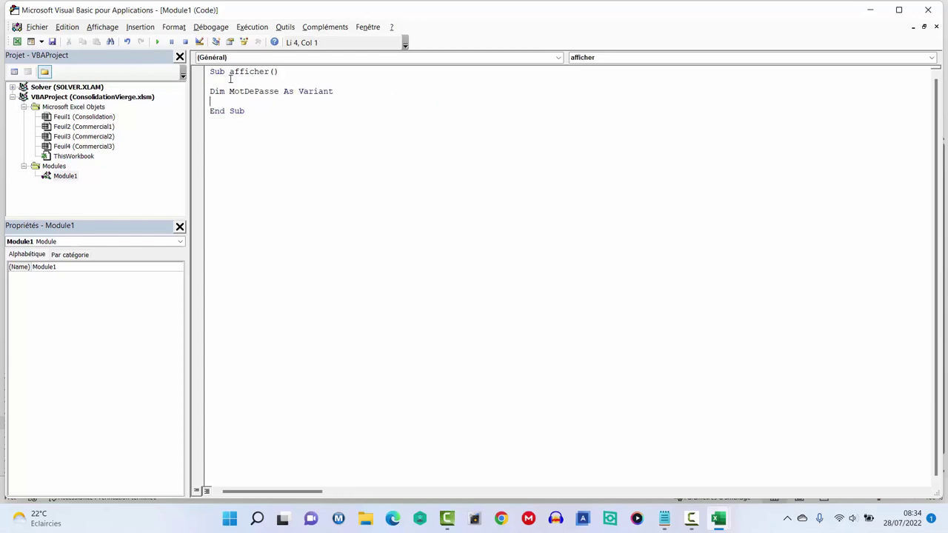
{"action": "key", "text": "Return"}
{"action": "type", "text": "mOT"}
{"action": "key", "text": "BackSpace"}
{"action": "key", "text": "BackSpace"}
{"action": "type", "text": "ot"}
{"action": "type", "text": "De"}
{"action": "type", "text": "Passe"}
{"action": "type", "text": "=inpu"}
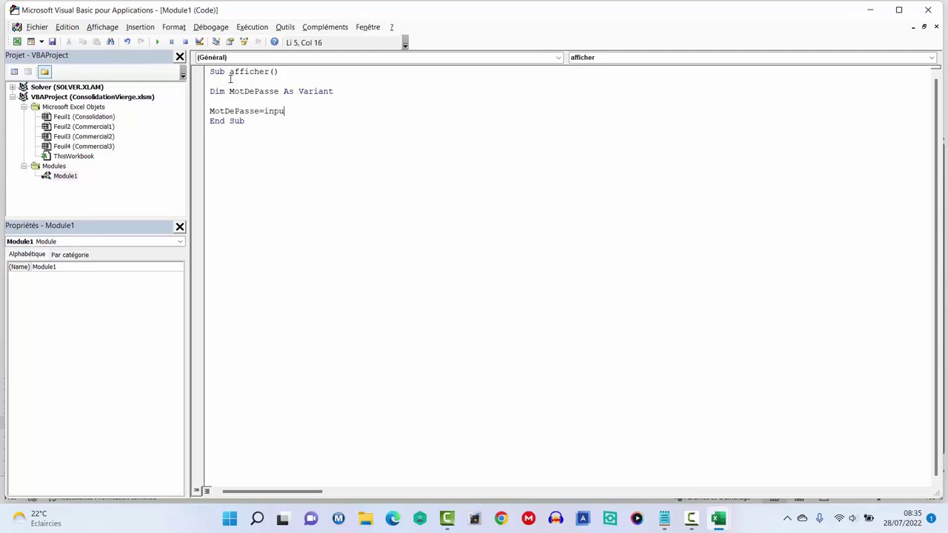
{"action": "type", "text": "tbox("}
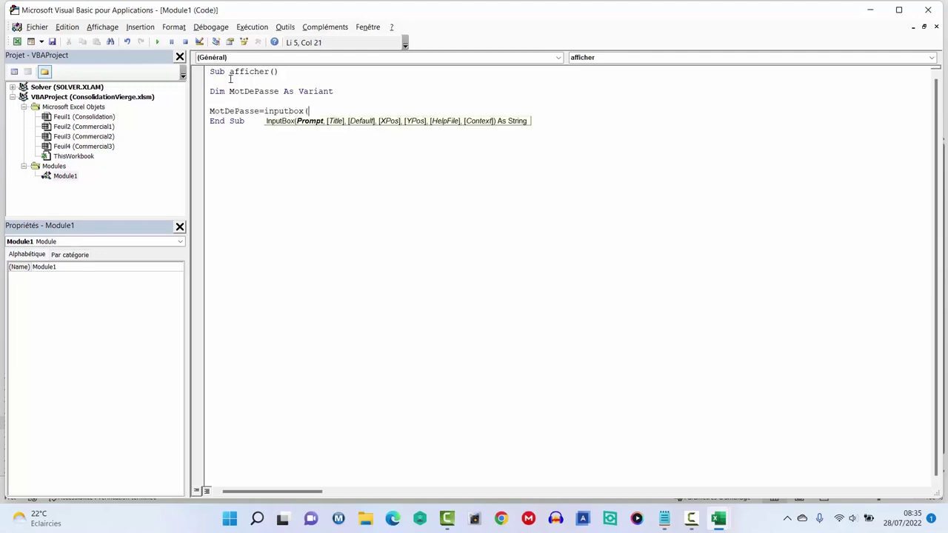
{"action": "type", "text": "\"Mot de"}
{"action": "type", "text": " passe pour "}
{"action": "type", "text": "ouvrir "}
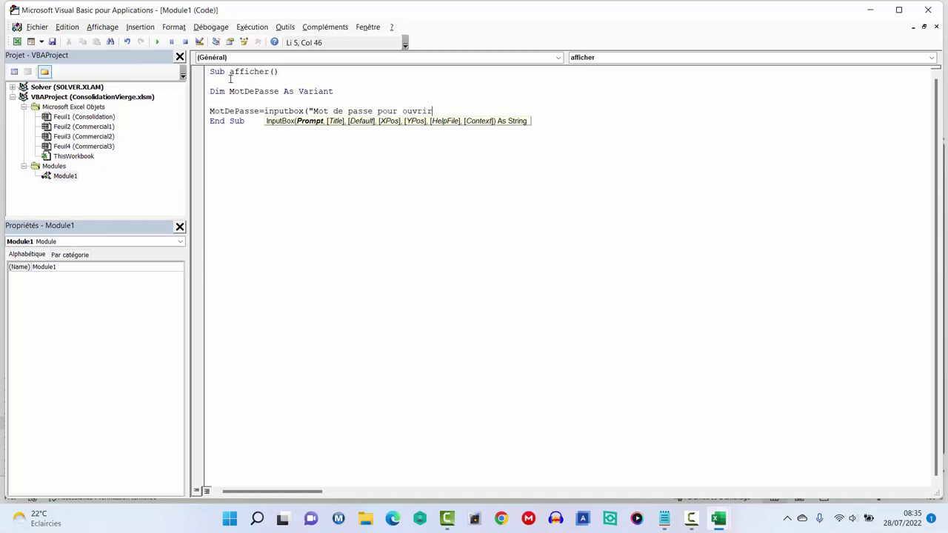
{"action": "type", "text": "les autres o"}
{"action": "type", "text": "nglets\""}
{"action": "type", "text": ","}
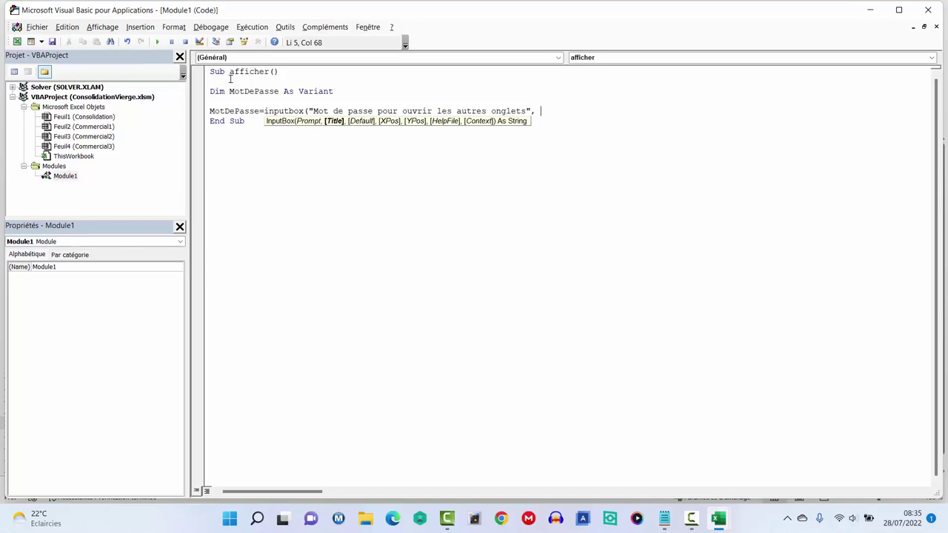
{"action": "type", "text": " \"Met"}
{"action": "type", "text": "tez votre "}
{"action": "type", "text": "mot de passe"}
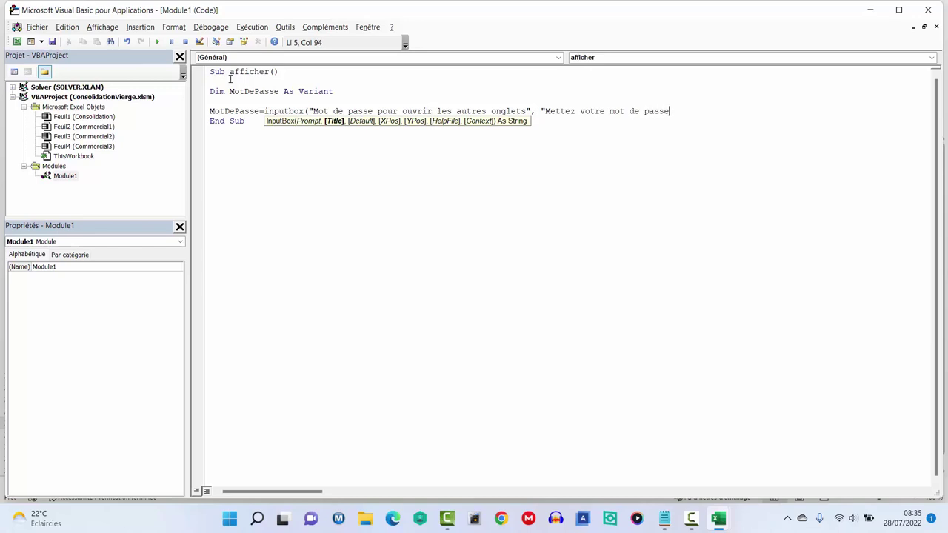
{"action": "type", "text": "\")"}
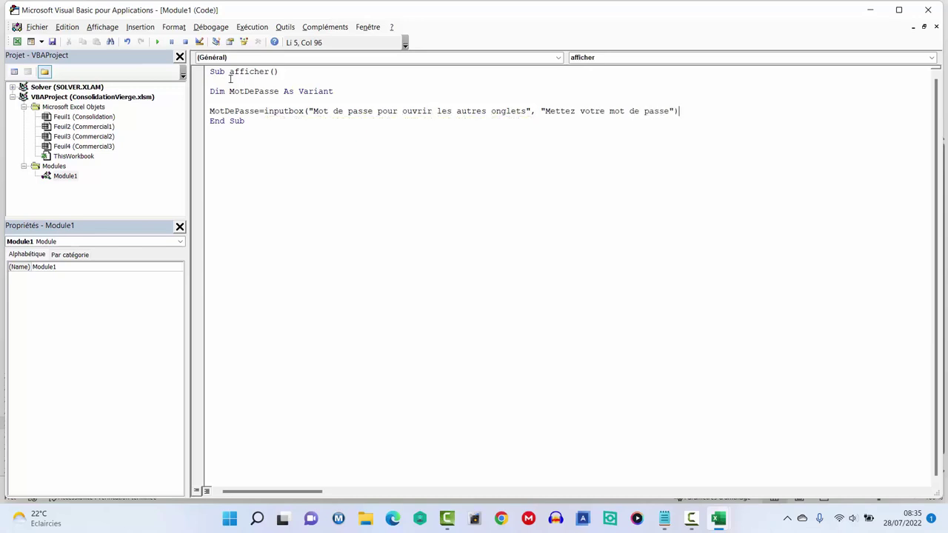
{"action": "key", "text": "Return"}
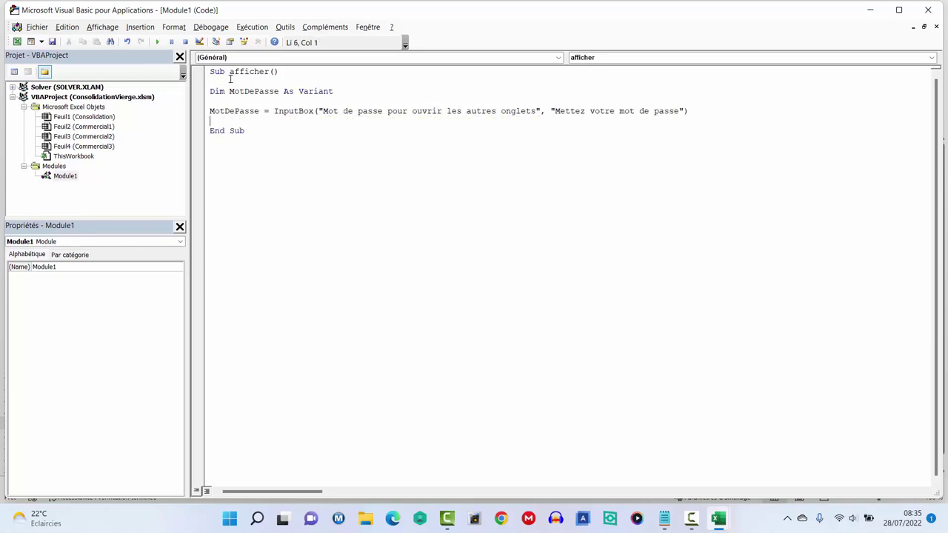
{"action": "key", "text": "Return"}
{"action": "type", "text": "If "}
{"action": "type", "text": "MotD"}
{"action": "key", "text": "ctrl+space"}
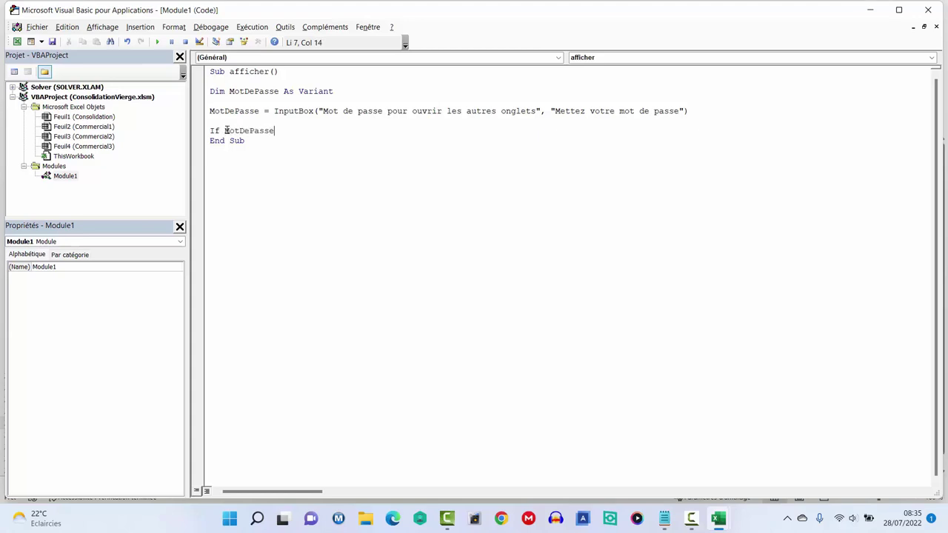
{"action": "type", "text": "=\""}
{"action": "type", "text": "hen"}
{"action": "key", "text": "Return"}
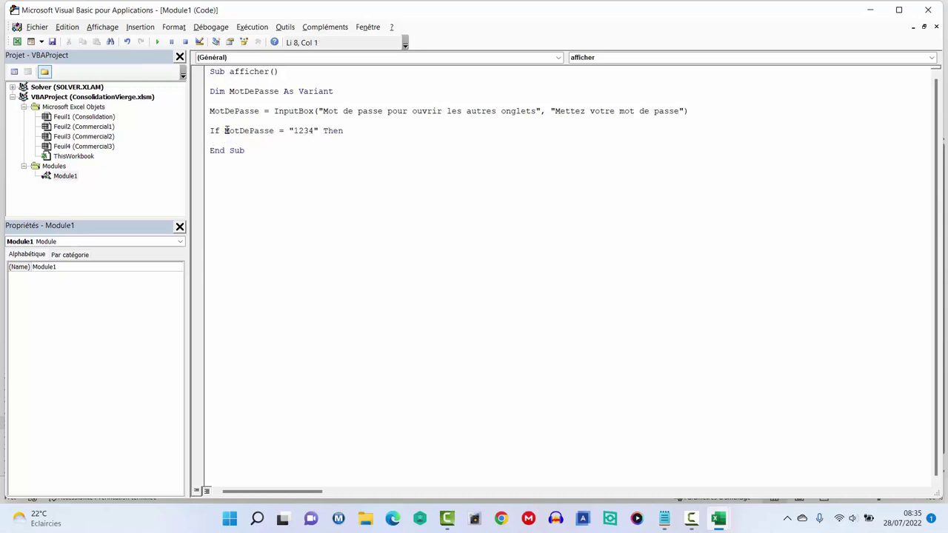
Inside the If, add Sheets("Consolidation").Select and Sheets("Commmercial1").Visible = True
{"action": "key", "text": "Tab"}
{"action": "type", "text": "she"}
{"action": "type", "text": "e"}
{"action": "key", "text": "BackSpace"}
{"action": "key", "text": "BackSpace"}
{"action": "key", "text": "BackSpace"}
{"action": "key", "text": "BackSpace"}
{"action": "type", "text": "Sh"}
{"action": "type", "text": "eets"}
{"action": "type", "text": "\""}
{"action": "key", "text": "BackSpace"}
{"action": "type", "text": "(\""}
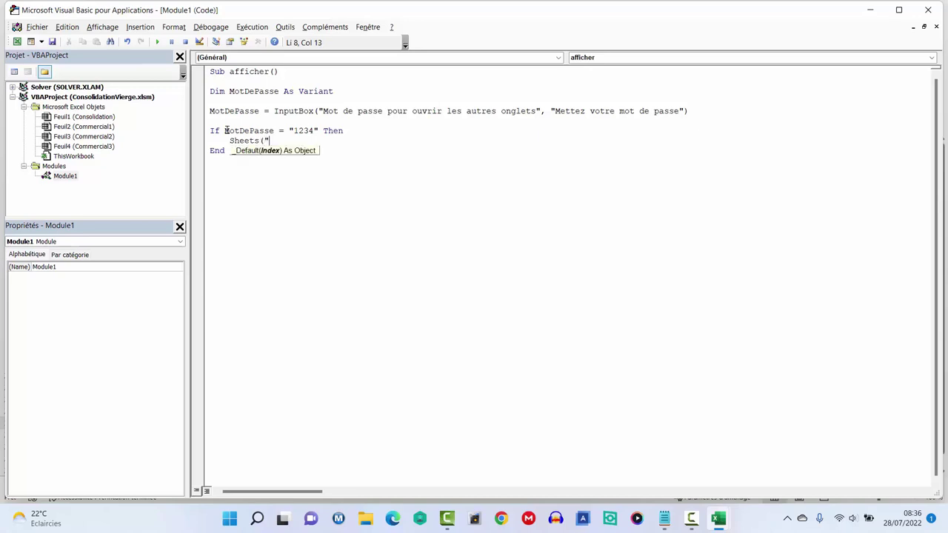
{"action": "type", "text": "Consol"}
{"action": "type", "text": "idation\""}
{"action": "type", "text": ")."}
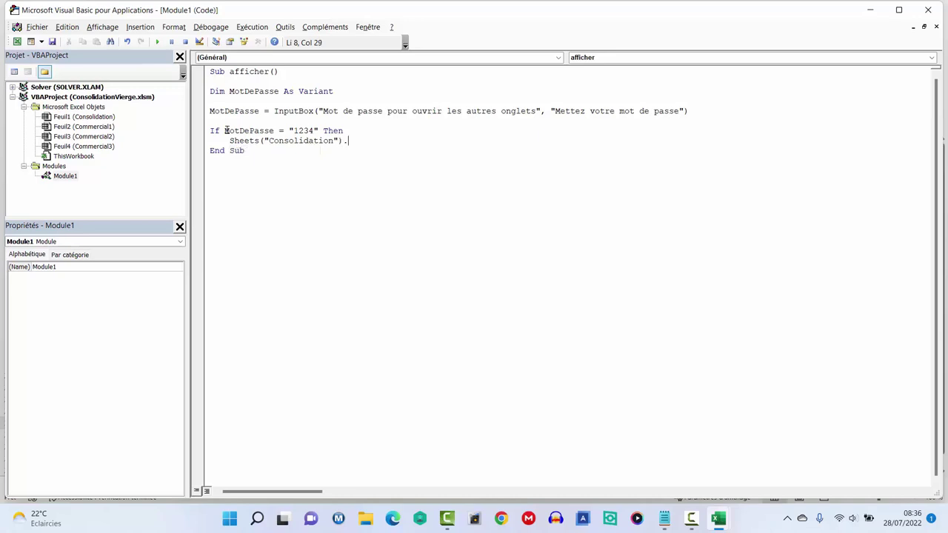
{"action": "type", "text": "select"}
{"action": "key", "text": "Return"}
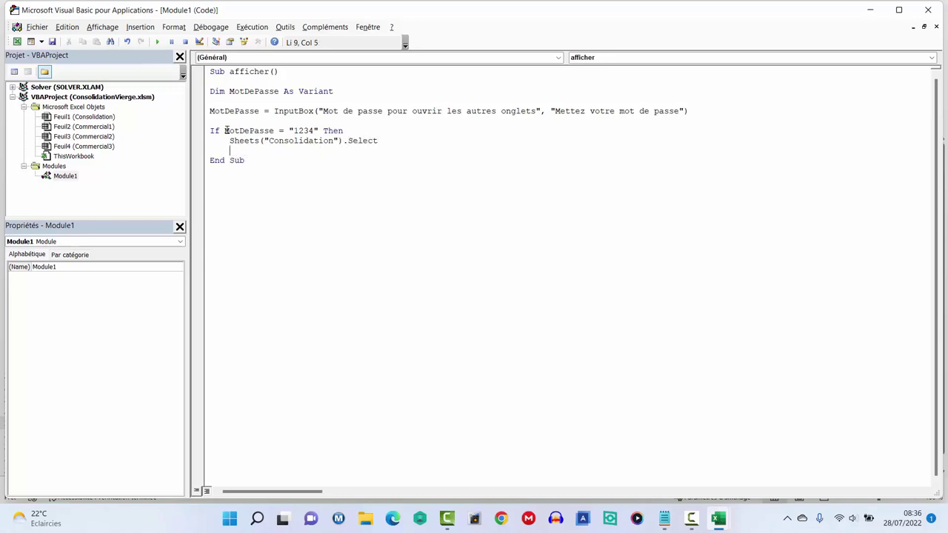
{"action": "type", "text": "Sheets(\""}
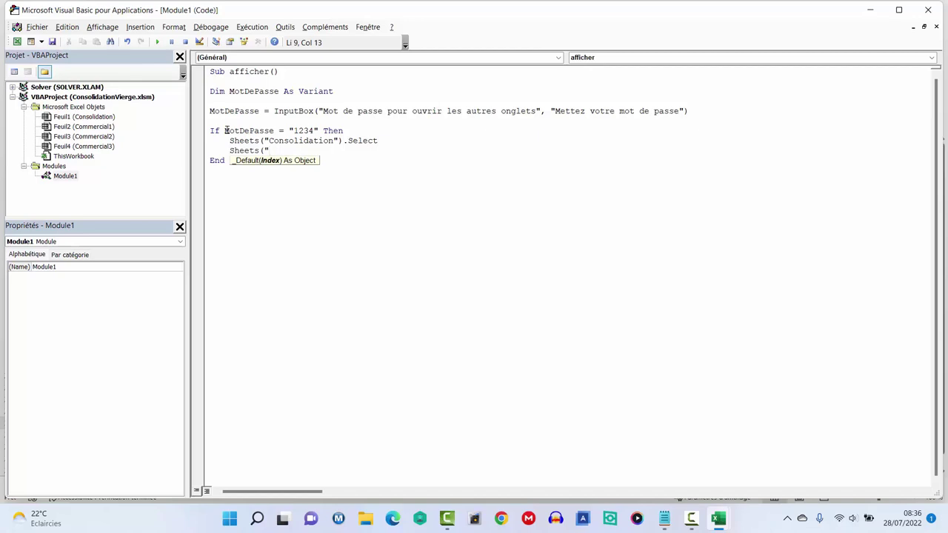
{"action": "type", "text": "Commmercia"}
{"action": "type", "text": "l1\")"}
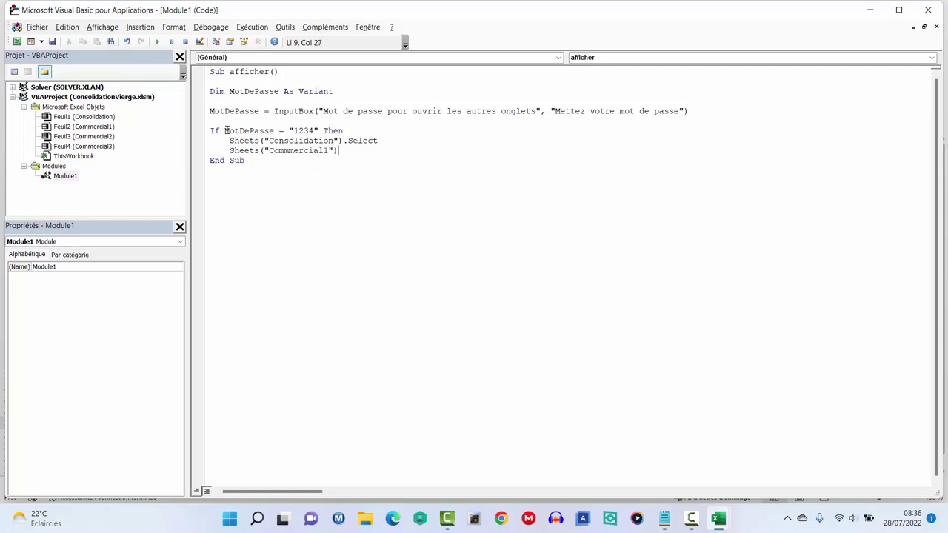
{"action": "type", "text": ".visibl"}
{"action": "type", "text": "e=T"}
{"action": "type", "text": "rue"}
{"action": "key", "text": "Return"}
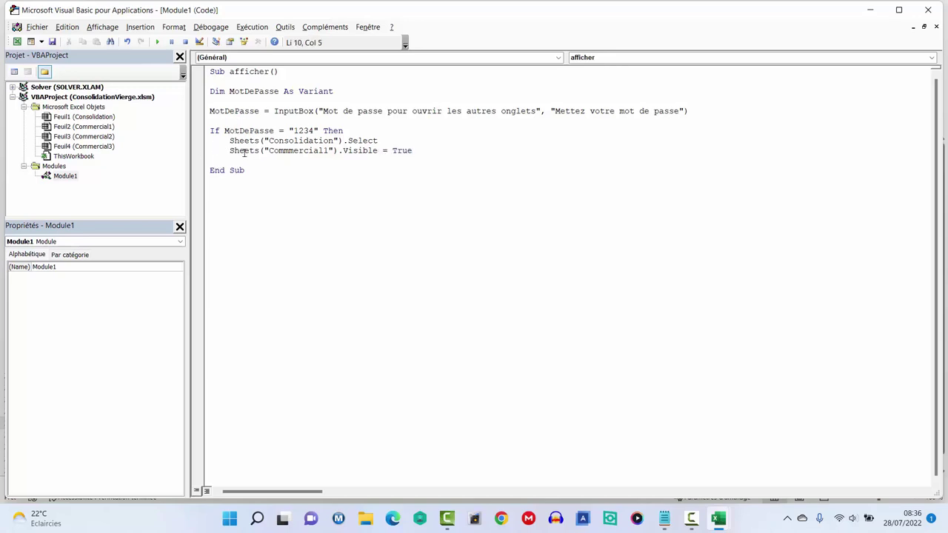
Duplicate the Visible = True line twice, renumbering the copies for sheets 2 and 3
{"action": "double_click", "coordinate": [241, 150]}
{"action": "left_click_drag", "start_coordinate": [272, 151], "coordinate": [414, 152]}
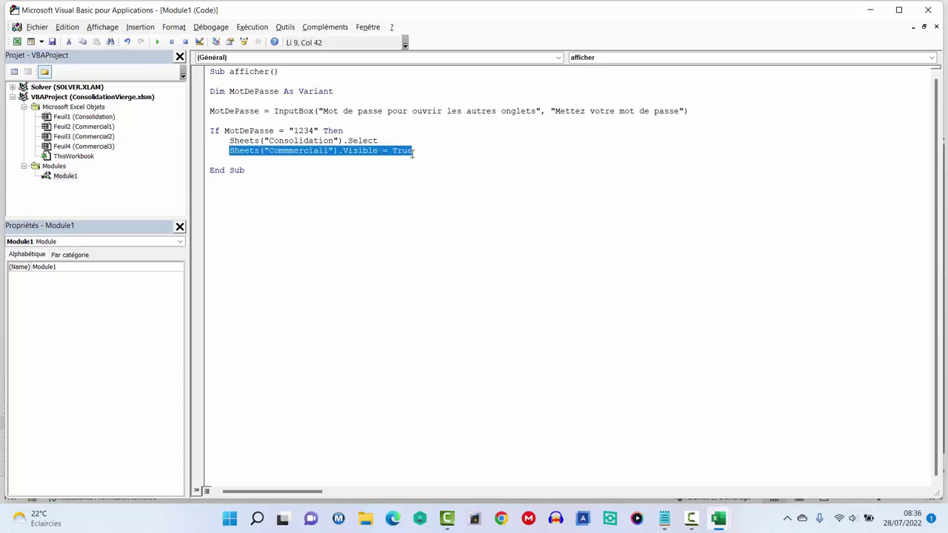
{"action": "key", "text": "ctrl+c"}
{"action": "left_click", "coordinate": [253, 160]}
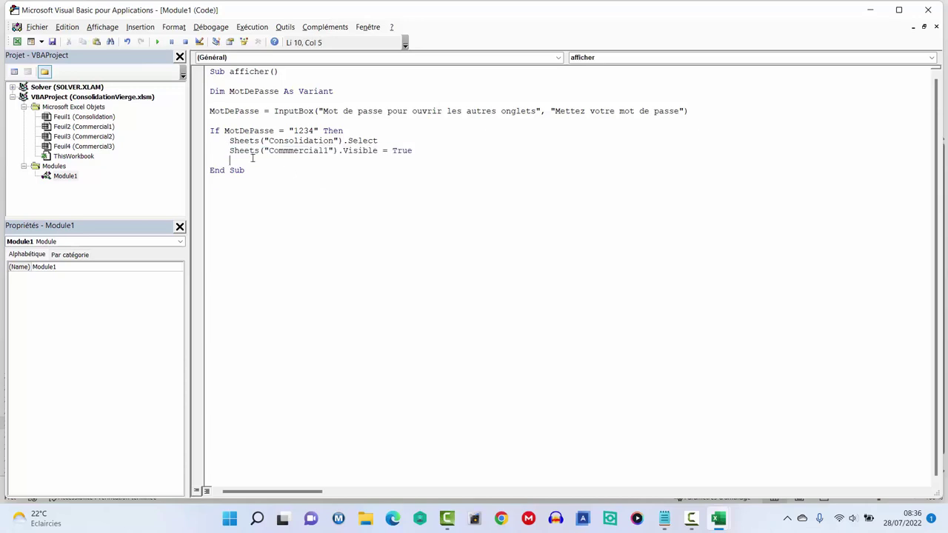
{"action": "key", "text": "ctrl+v"}
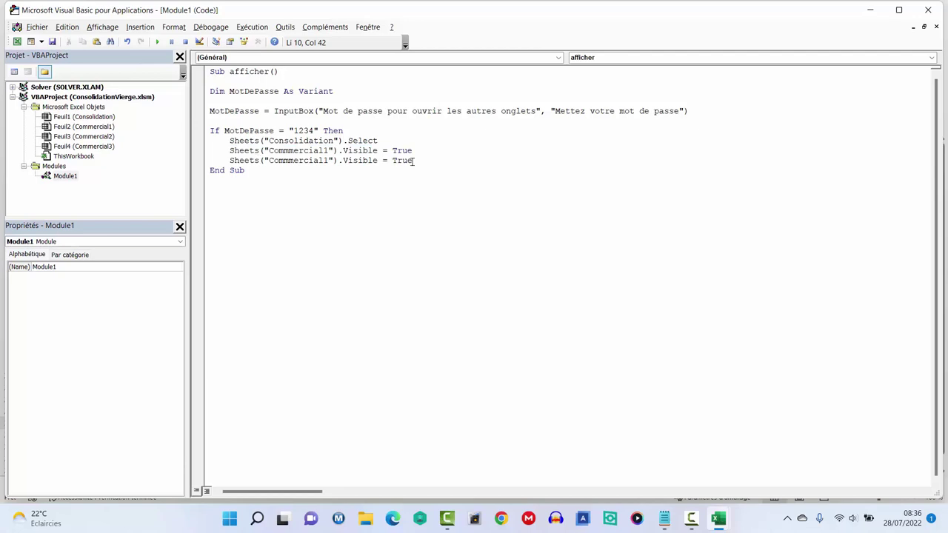
{"action": "key", "text": "Return"}
{"action": "key", "text": "ctrl+v"}
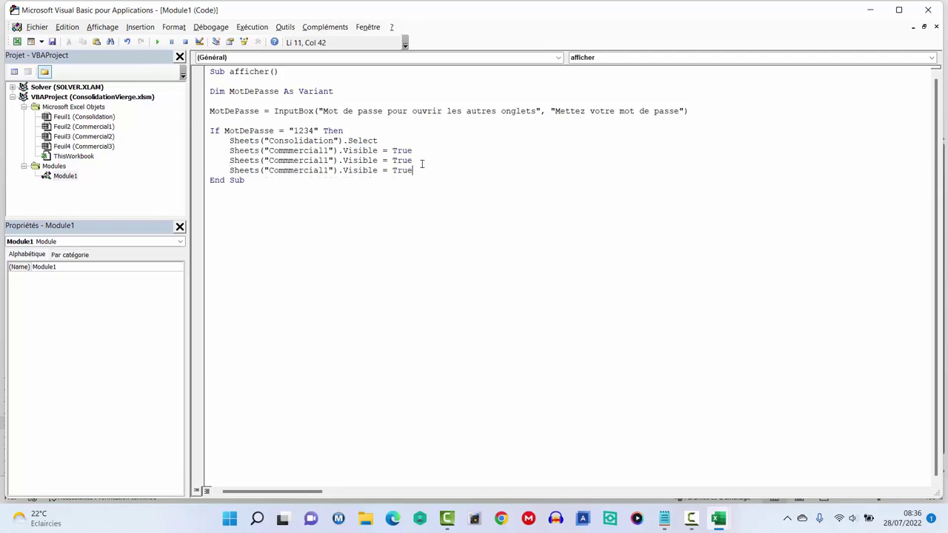
{"action": "left_click", "coordinate": [326, 160]}
{"action": "key", "text": "Delete"}
{"action": "type", "text": "2"}
{"action": "left_click", "coordinate": [327, 171]}
{"action": "key", "text": "BackSpace"}
{"action": "type", "text": "3"}
Close the block with End If and return to the Excel workbook
{"action": "left_click", "coordinate": [419, 169]}
{"action": "key", "text": "Return"}
{"action": "type", "text": "End"}
{"action": "type", "text": " IF"}
{"action": "key", "text": "Return"}
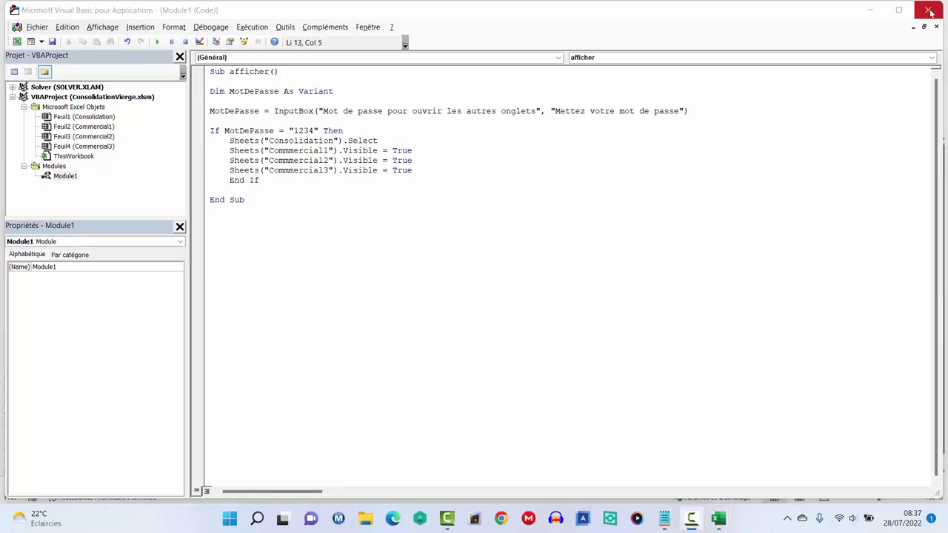
{"action": "key", "text": "alt+F11"}
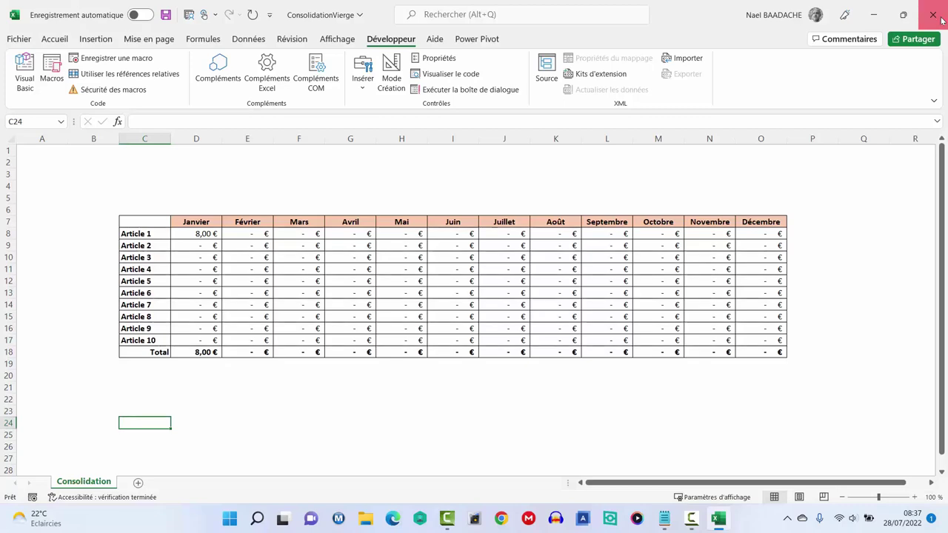
Save the changes, close Excel, and reopen the ConsolidationVierge workbook
{"action": "left_click", "coordinate": [933, 15]}
{"action": "left_click", "coordinate": [402, 276]}
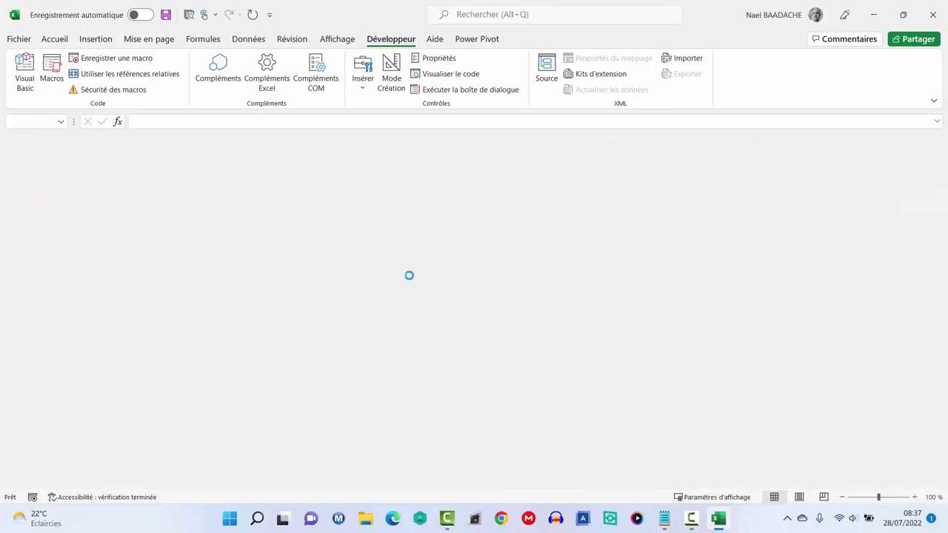
{"action": "left_click", "coordinate": [31, 150]}
{"action": "double_click", "coordinate": [31, 150]}
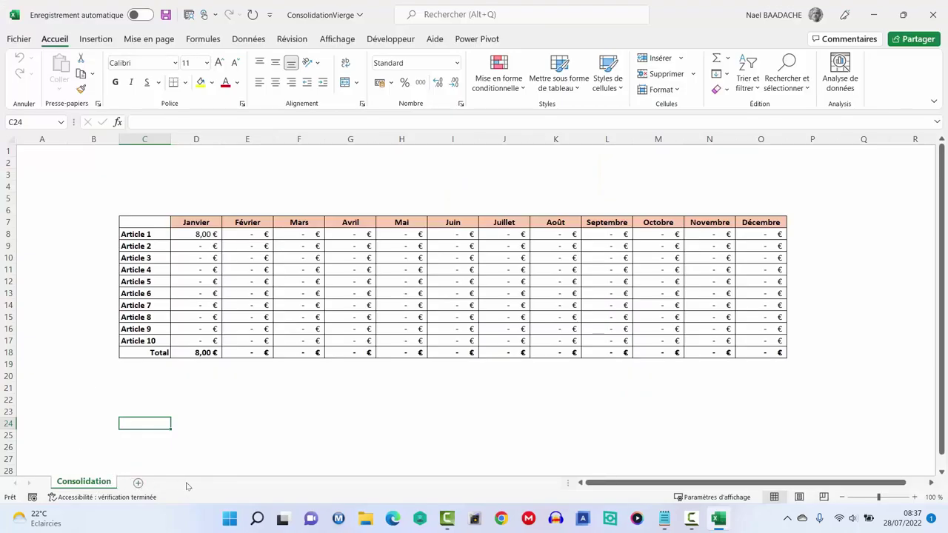
Check the sheet-tab menu for unhideable sheets, then open the Macro dialog listing afficher
{"action": "right_click", "coordinate": [97, 485]}
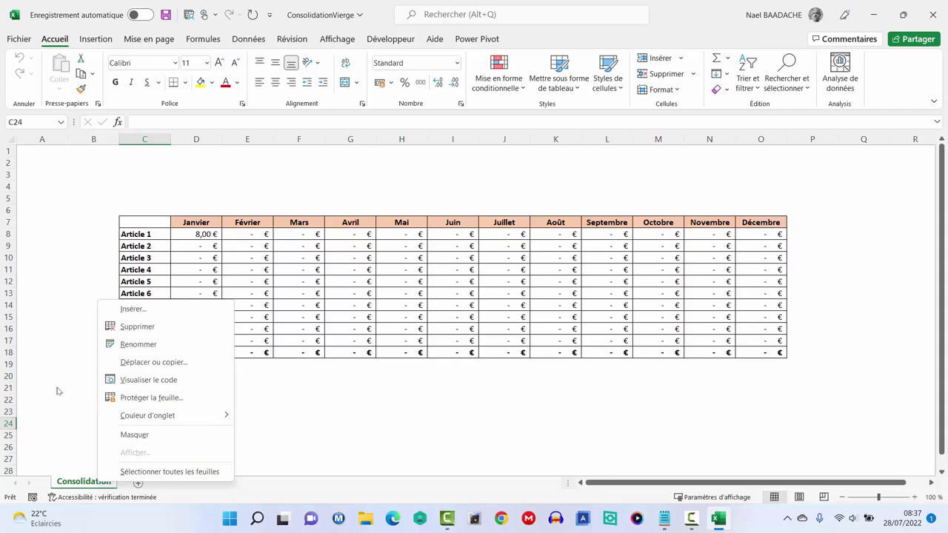
{"action": "left_click", "coordinate": [58, 390]}
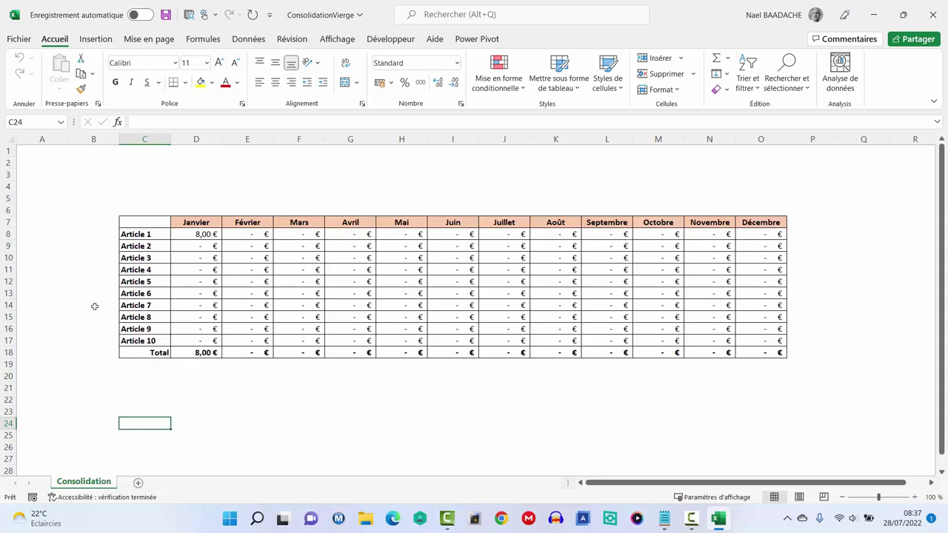
{"action": "left_click", "coordinate": [400, 40]}
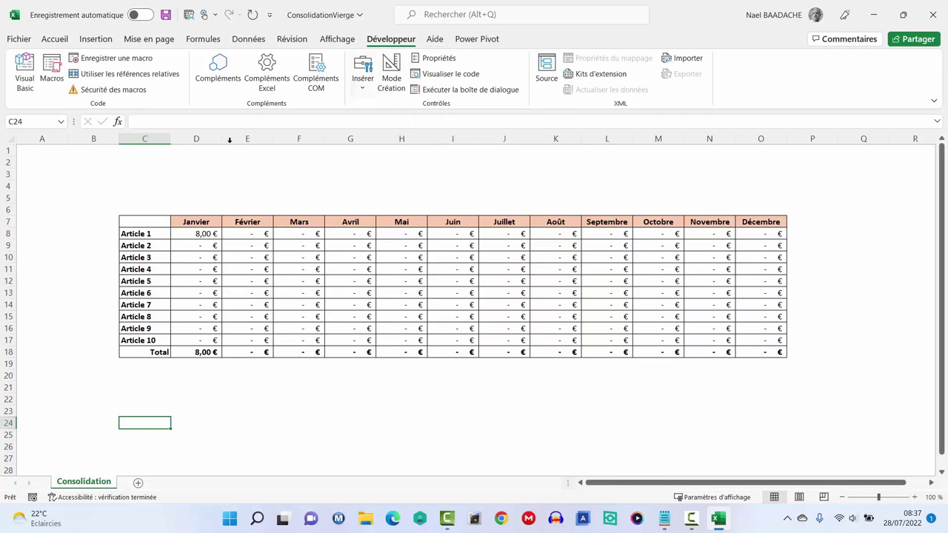
{"action": "left_click", "coordinate": [52, 74]}
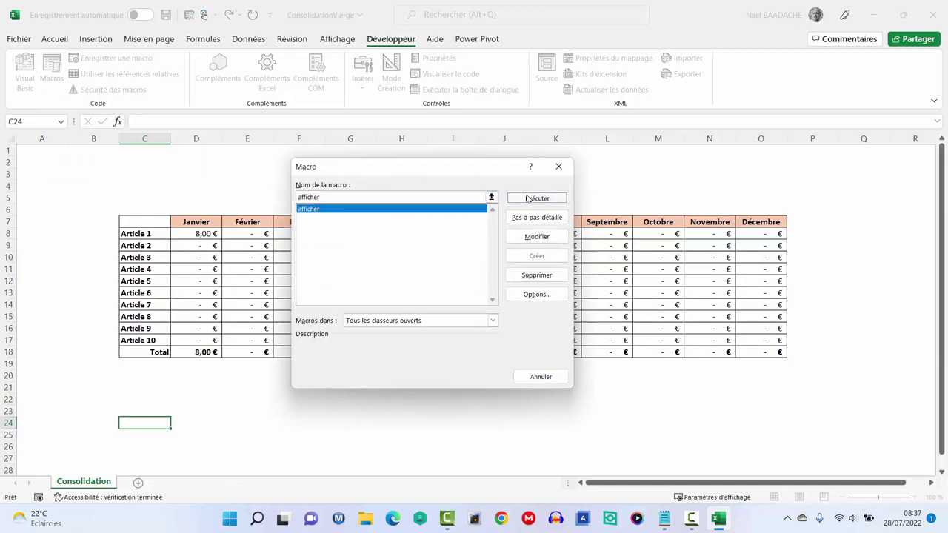
{"action": "left_click", "coordinate": [528, 198]}
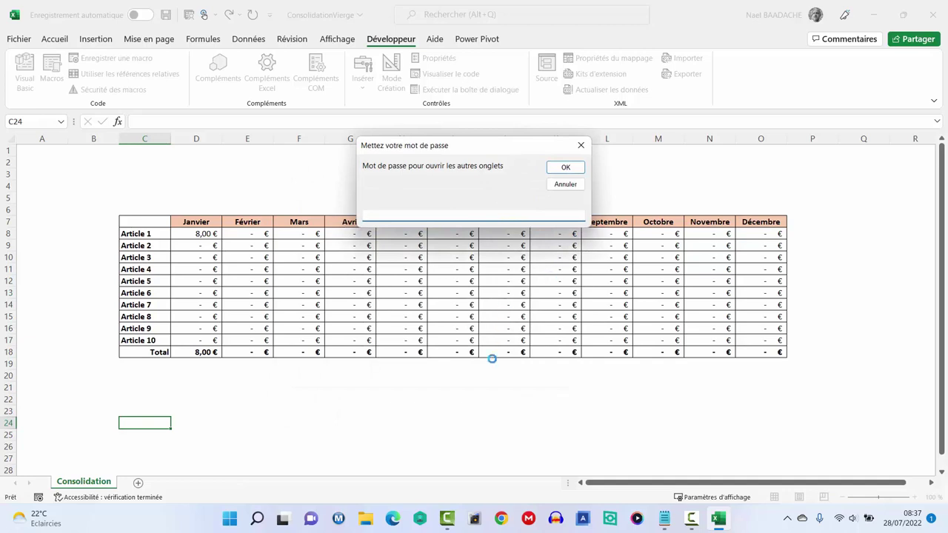
{"action": "key", "text": "Return"}
{"action": "left_click", "coordinate": [501, 237]}
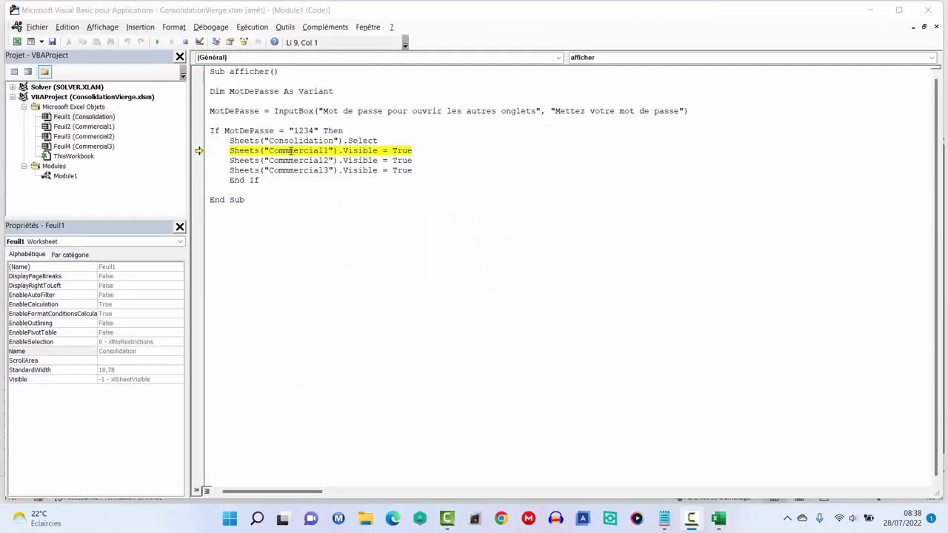
Remove the extra 'm' from the Commmercial sheet names, then stop the debugger
{"action": "left_click", "coordinate": [290, 150]}
{"action": "key", "text": "Delete"}
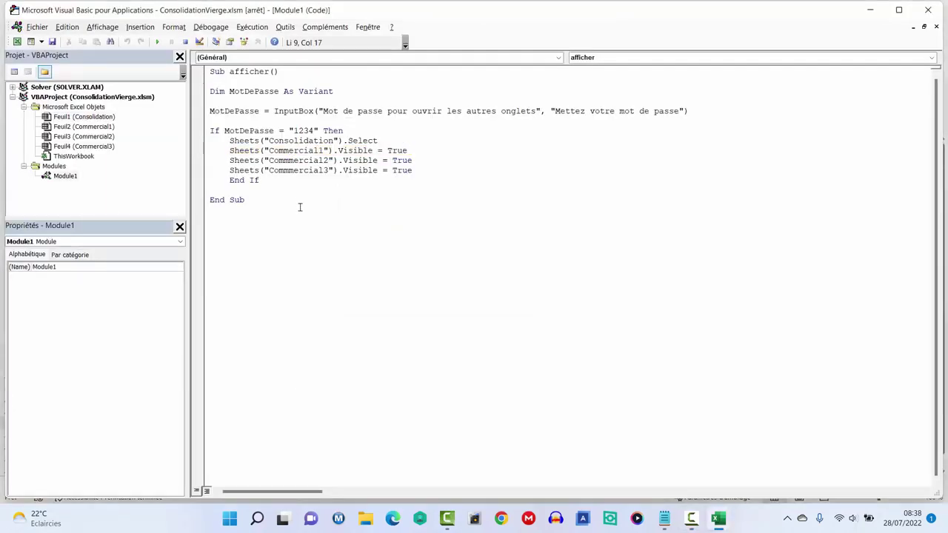
{"action": "key", "text": "Down"}
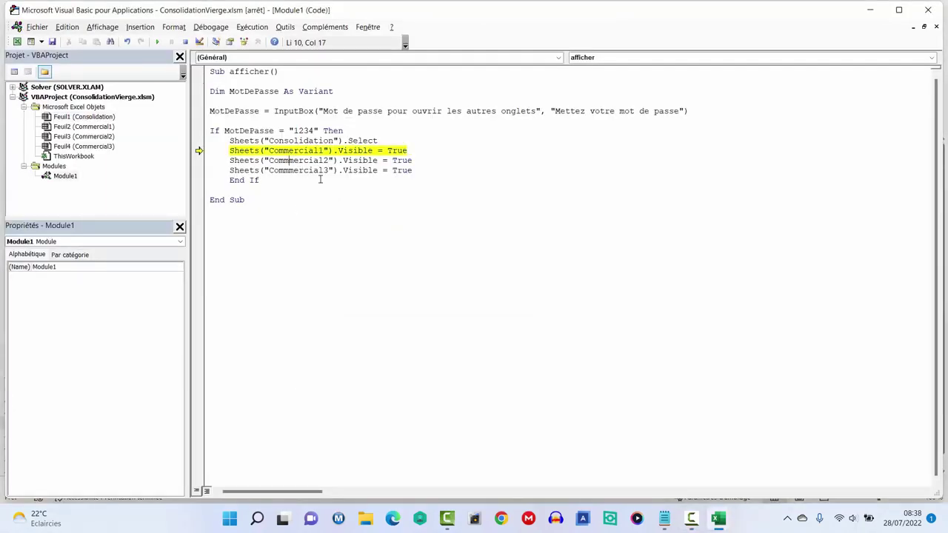
{"action": "key", "text": "Delete"}
{"action": "key", "text": "Down"}
{"action": "key", "text": "Delete"}
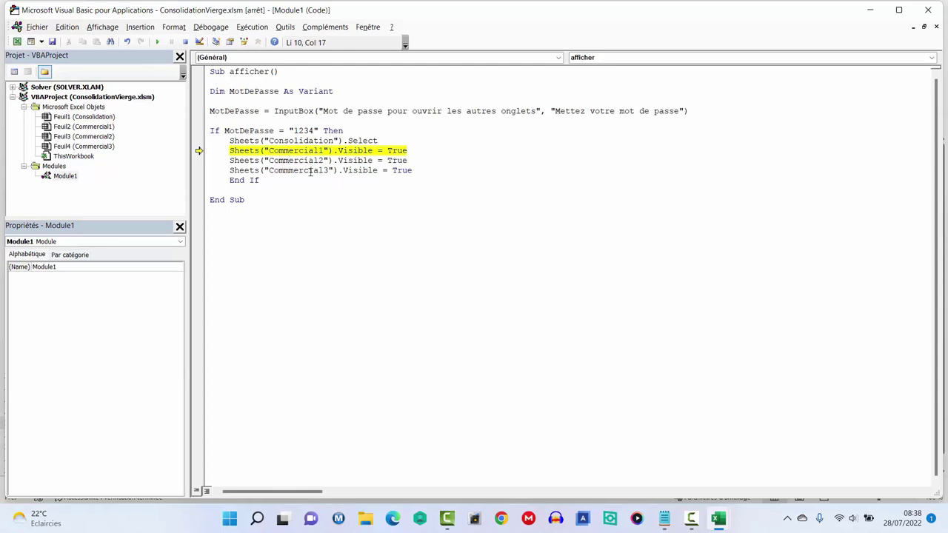
{"action": "key", "text": "Delete"}
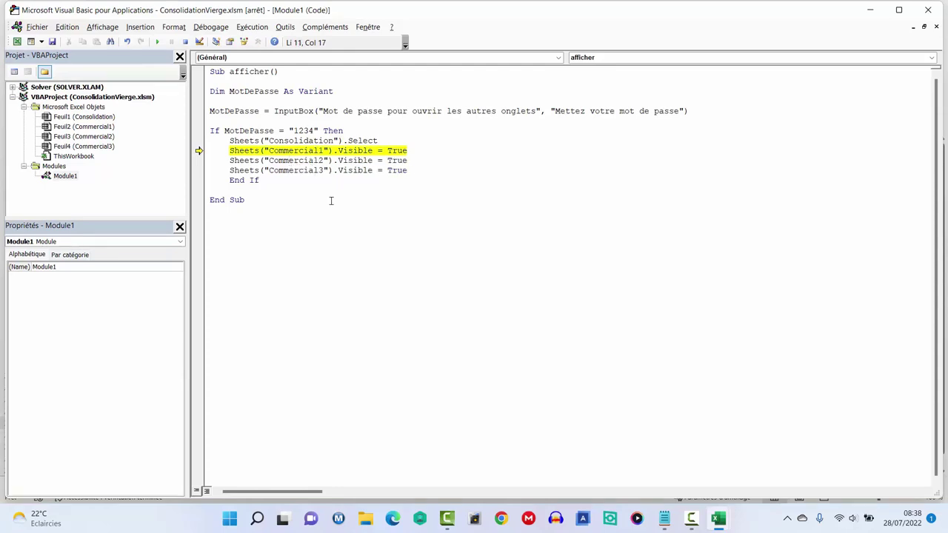
{"action": "left_click", "coordinate": [928, 9]}
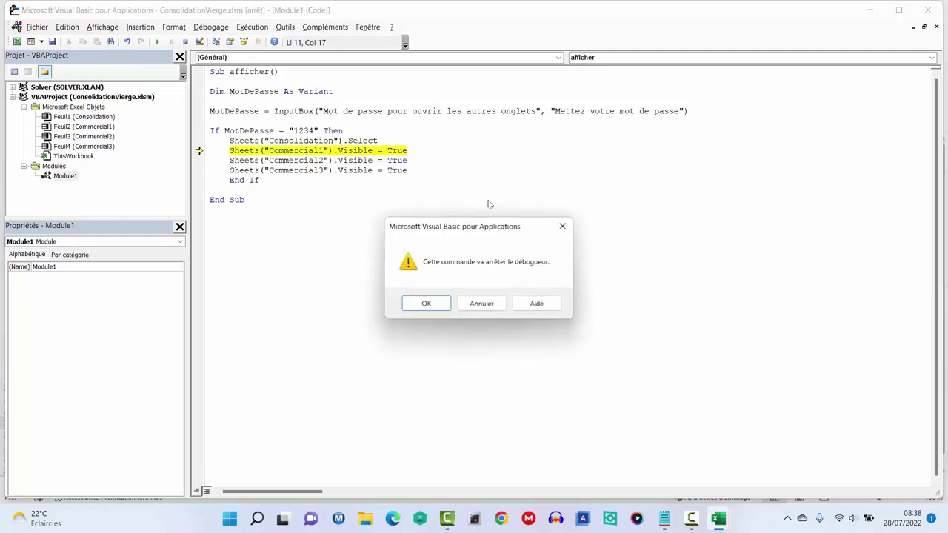
{"action": "left_click", "coordinate": [447, 304]}
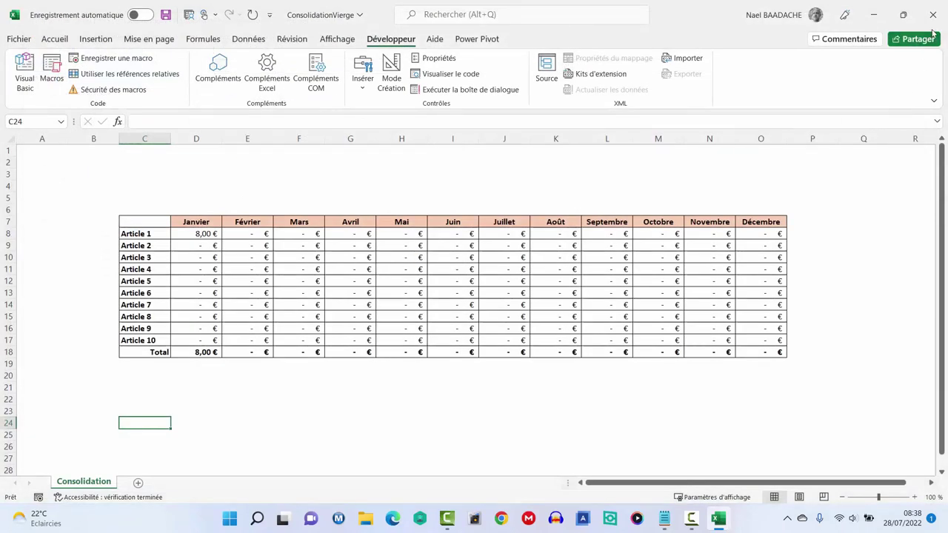
Save and reopen the workbook, then run the afficher macro with the password to reveal Commercial1–3
{"action": "left_click", "coordinate": [933, 20]}
{"action": "left_click", "coordinate": [402, 276]}
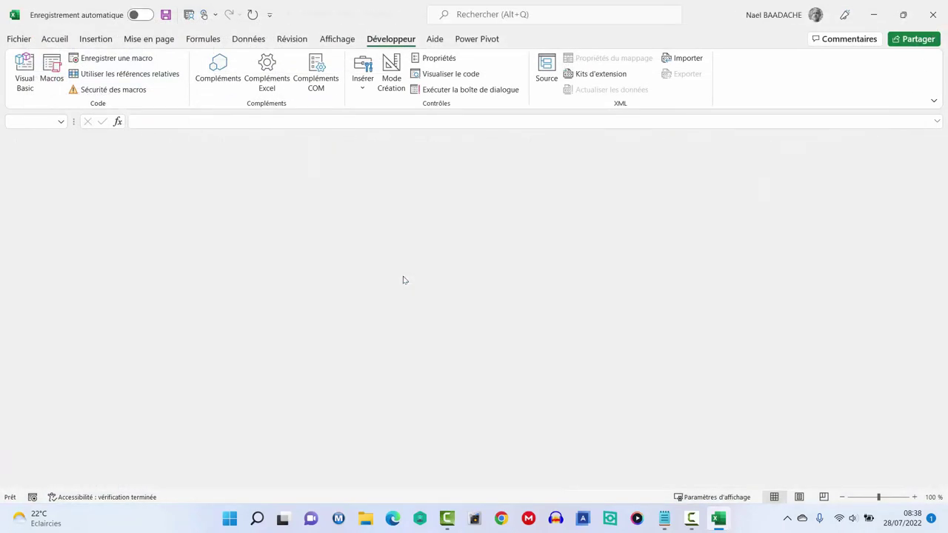
{"action": "double_click", "coordinate": [28, 146]}
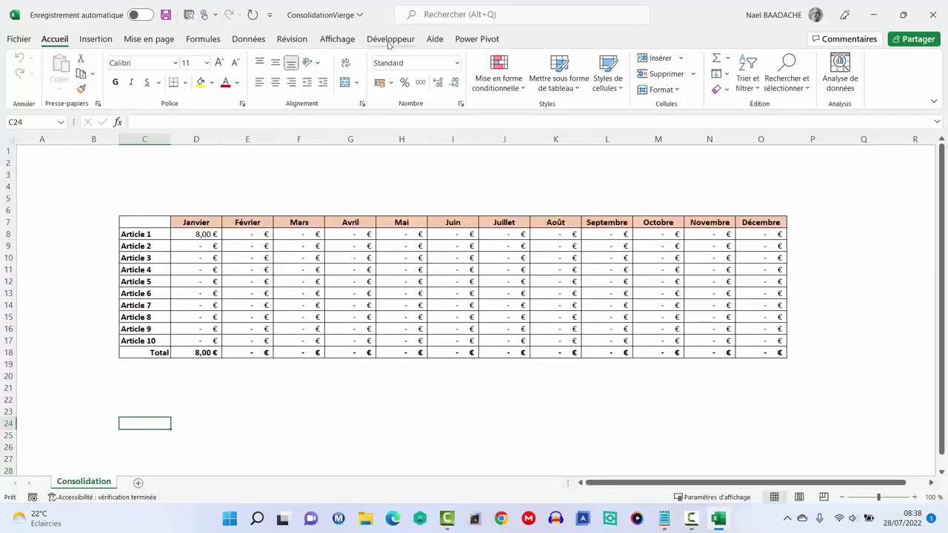
{"action": "left_click", "coordinate": [389, 41]}
{"action": "left_click", "coordinate": [50, 71]}
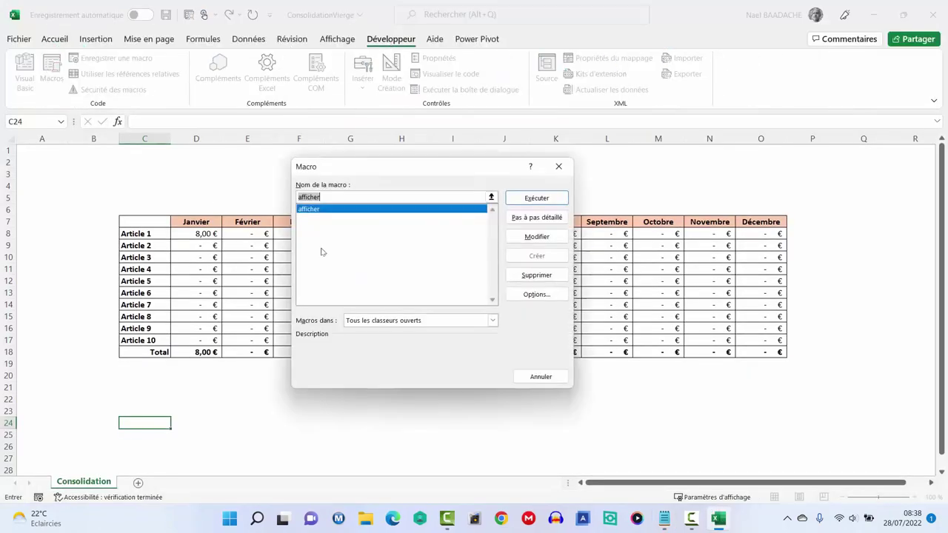
{"action": "left_click", "coordinate": [536, 199]}
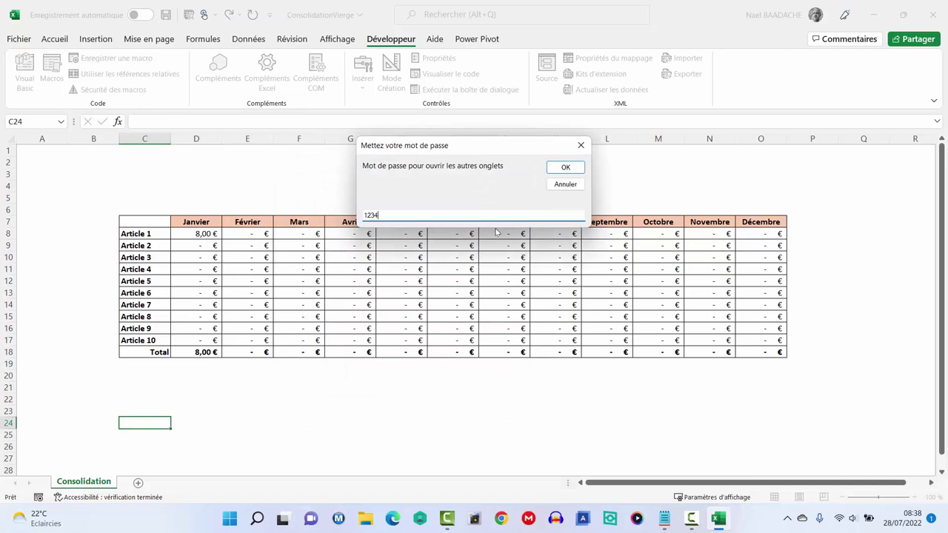
{"action": "key", "text": "Return"}
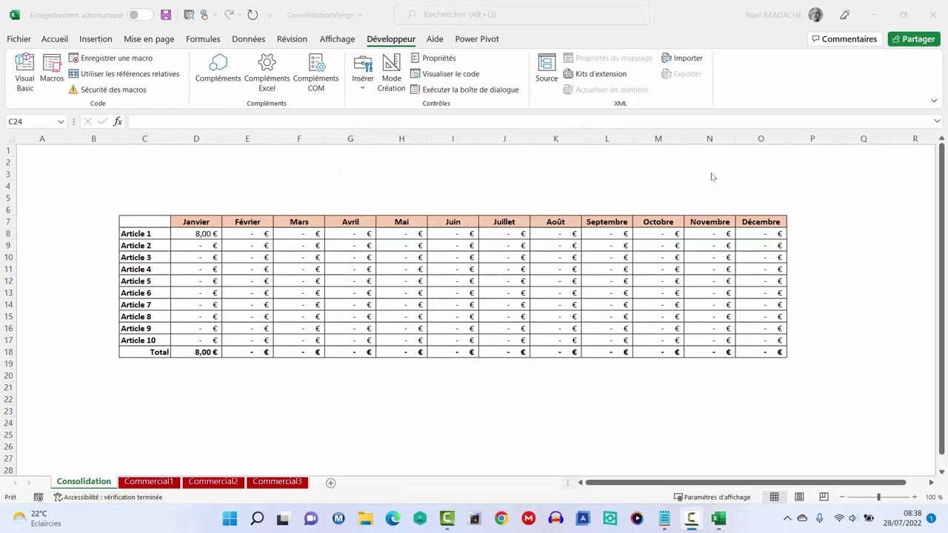
Save and close the workbook again, then check the Macros list still shows afficher
{"action": "left_click", "coordinate": [933, 14]}
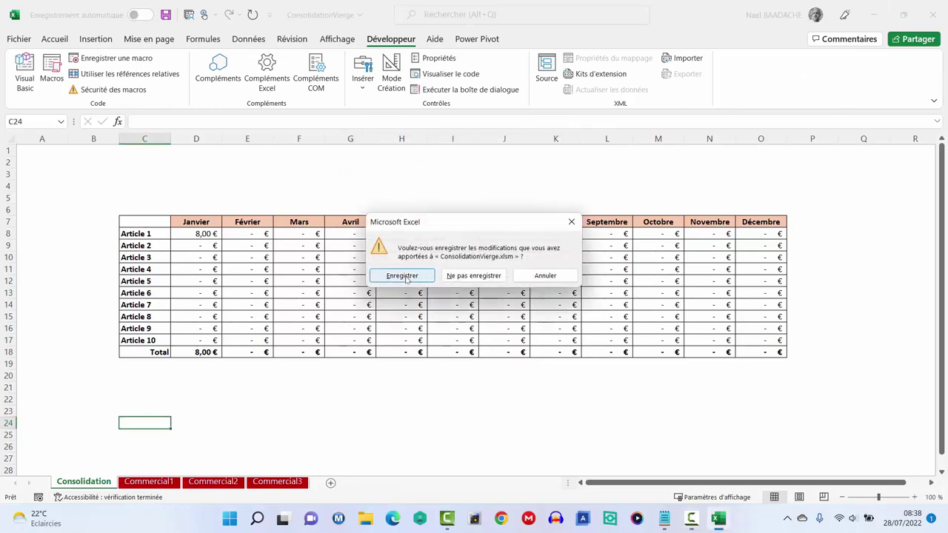
{"action": "left_click", "coordinate": [404, 276]}
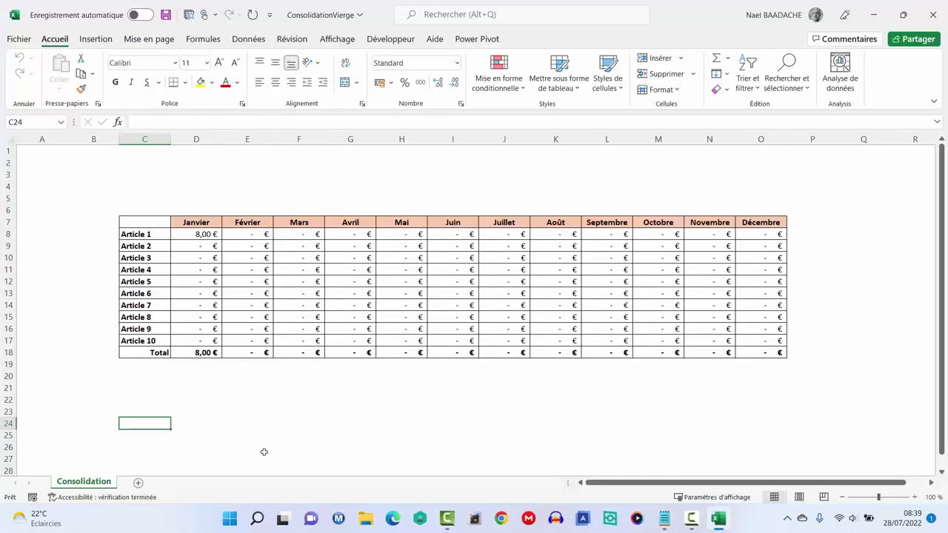
{"action": "left_click", "coordinate": [390, 39]}
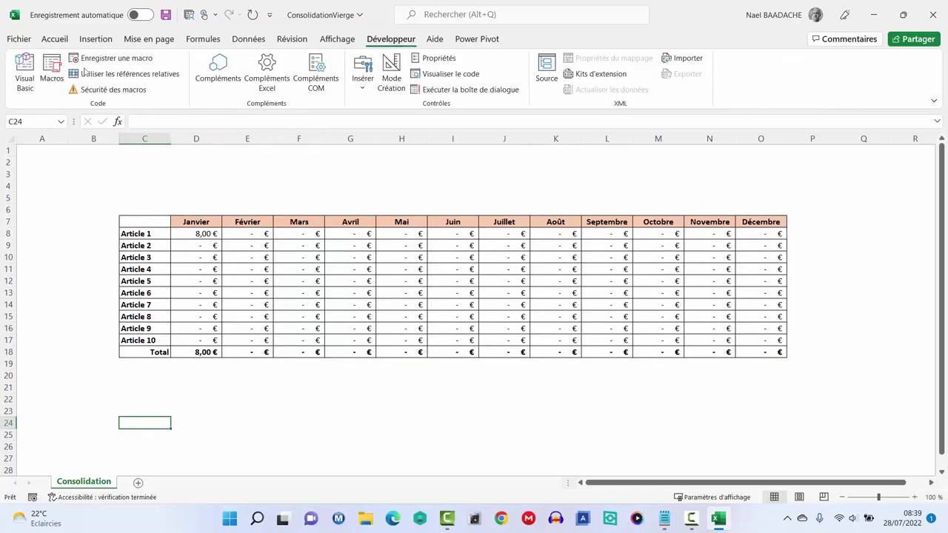
{"action": "left_click", "coordinate": [49, 72]}
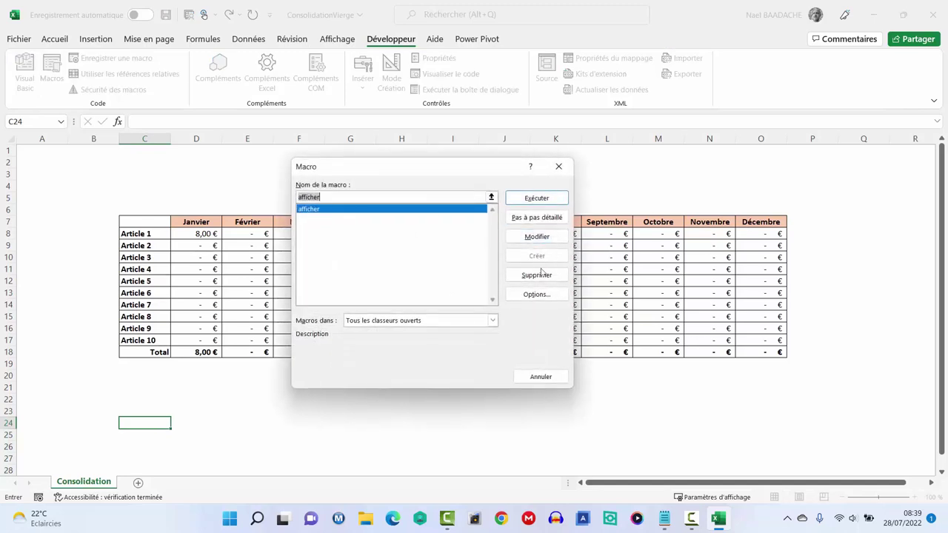
Draw a form button above the table near C4 and assign it the afficher macro
{"action": "left_click", "coordinate": [541, 377]}
{"action": "left_click", "coordinate": [129, 181]}
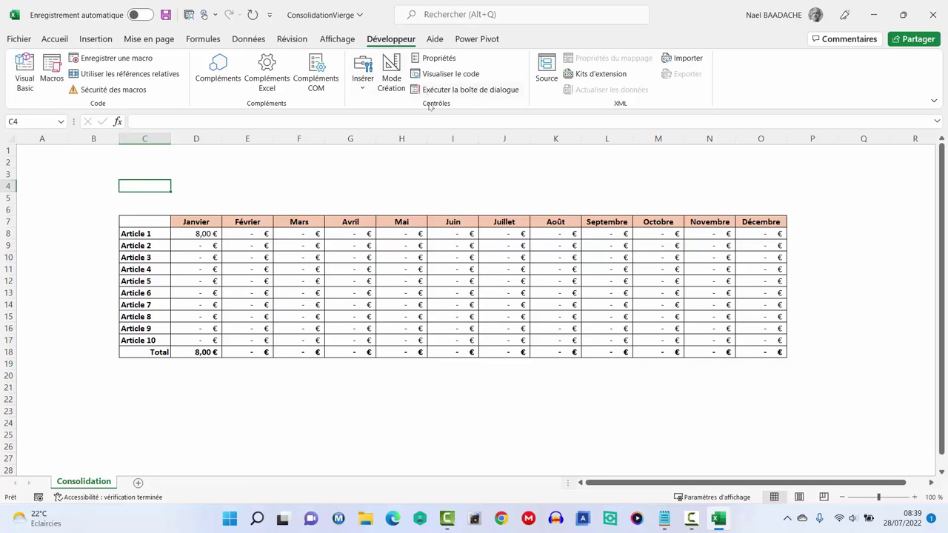
{"action": "left_click", "coordinate": [363, 87]}
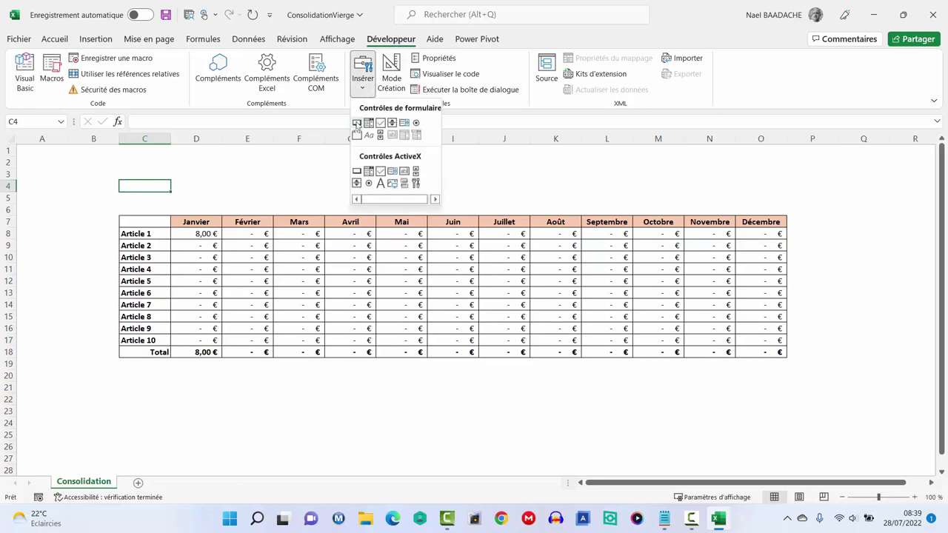
{"action": "left_click", "coordinate": [357, 122]}
{"action": "left_click_drag", "start_coordinate": [131, 169], "coordinate": [249, 194]}
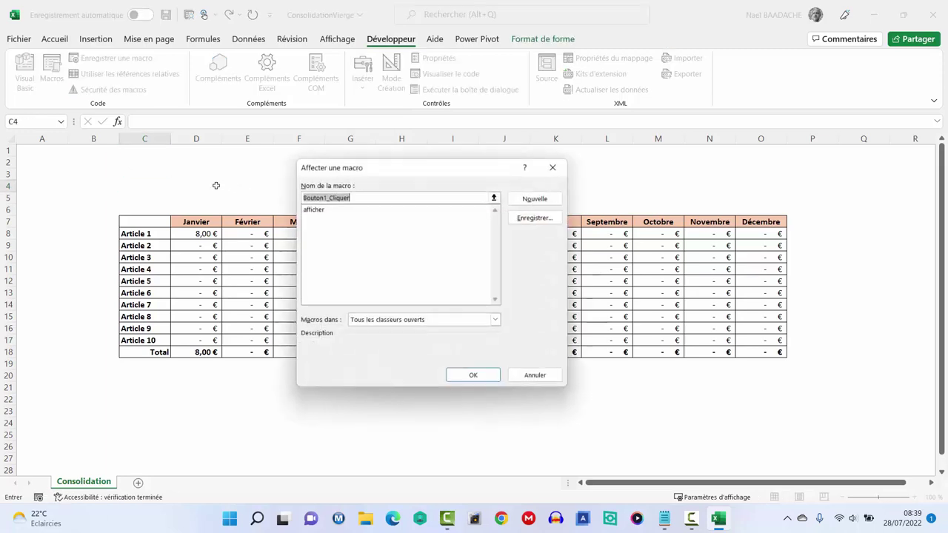
{"action": "left_click", "coordinate": [312, 210]}
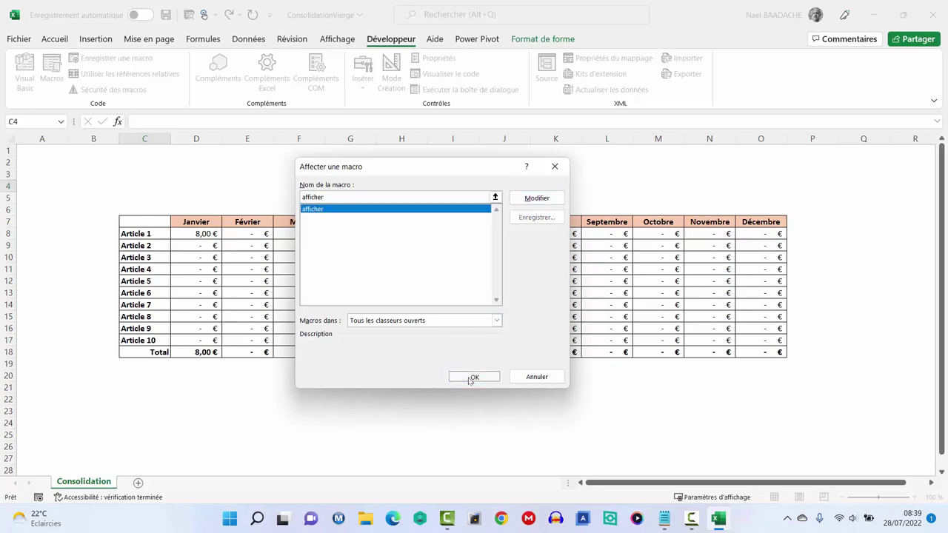
{"action": "left_click", "coordinate": [467, 377]}
Relabel the button 'Afficher les autres onglets'
{"action": "left_click", "coordinate": [173, 180]}
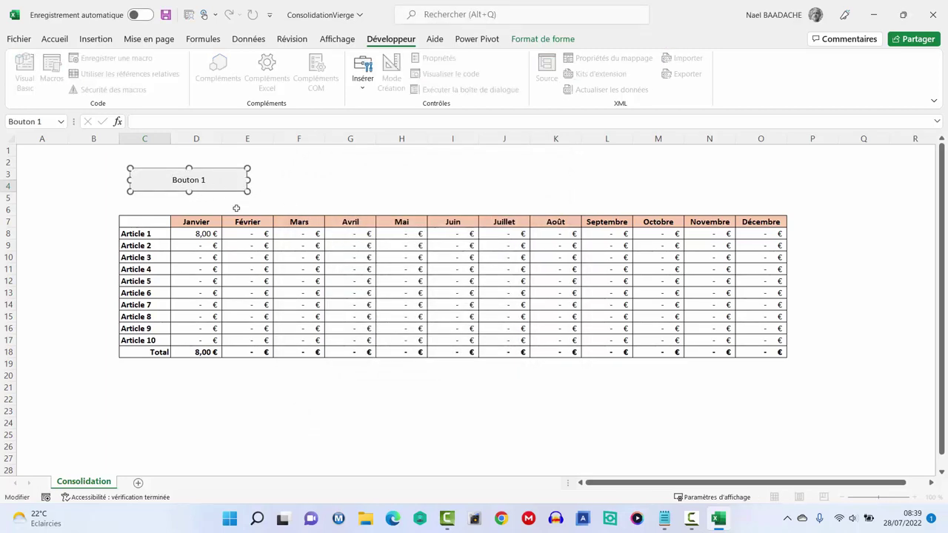
{"action": "key", "text": "Delete"}
{"action": "key", "text": "Delete"}
{"action": "key", "text": "Delete"}
{"action": "key", "text": "Delete"}
{"action": "key", "text": "Delete"}
{"action": "key", "text": "Delete"}
{"action": "type", "text": "ffiche"}
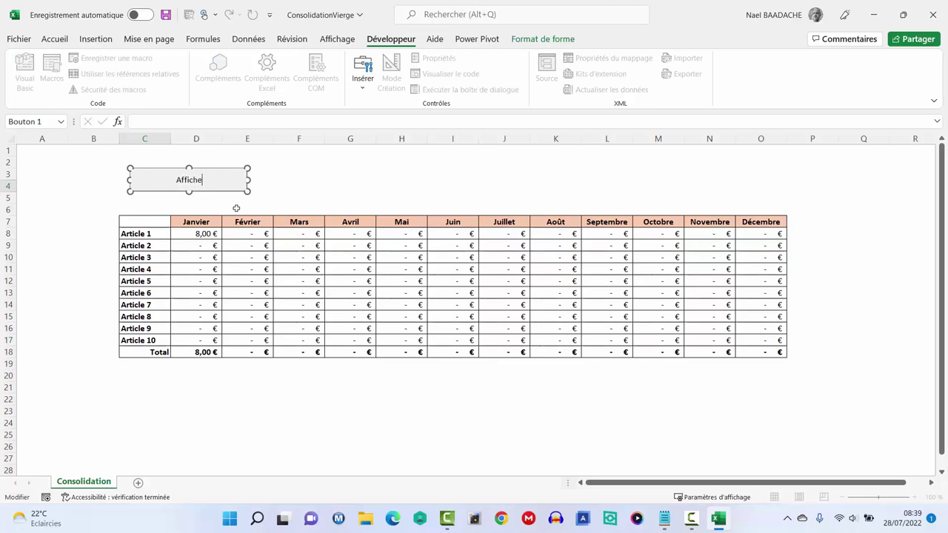
{"action": "type", "text": "r les autres ongl"}
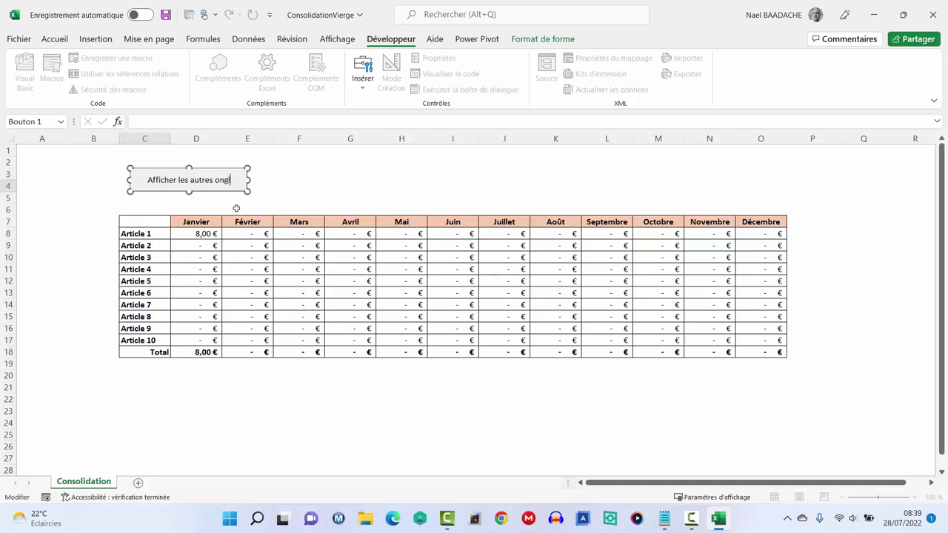
{"action": "type", "text": "ets"}
{"action": "left_click", "coordinate": [351, 197]}
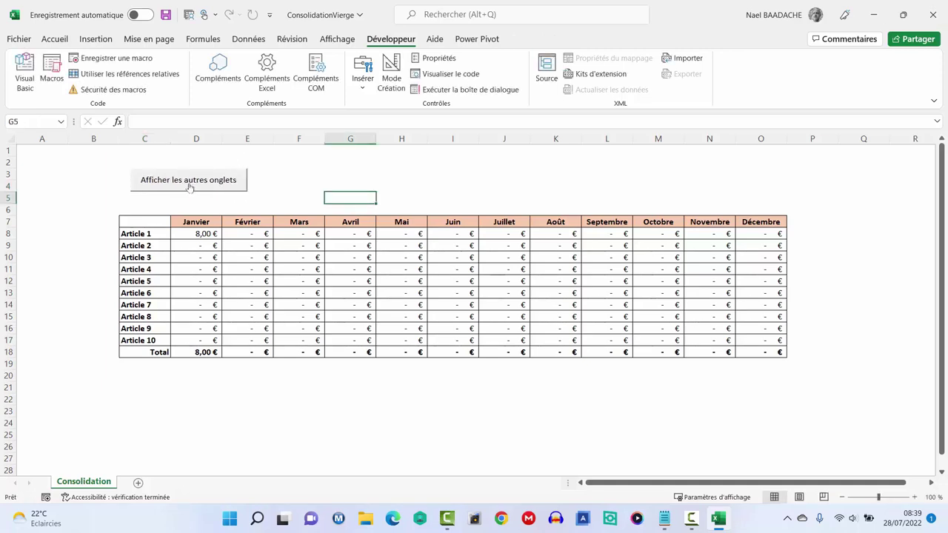
Run the macro from the 'Afficher les autres onglets' button and enter the password to reveal the Commercial sheets
{"action": "left_click", "coordinate": [188, 187]}
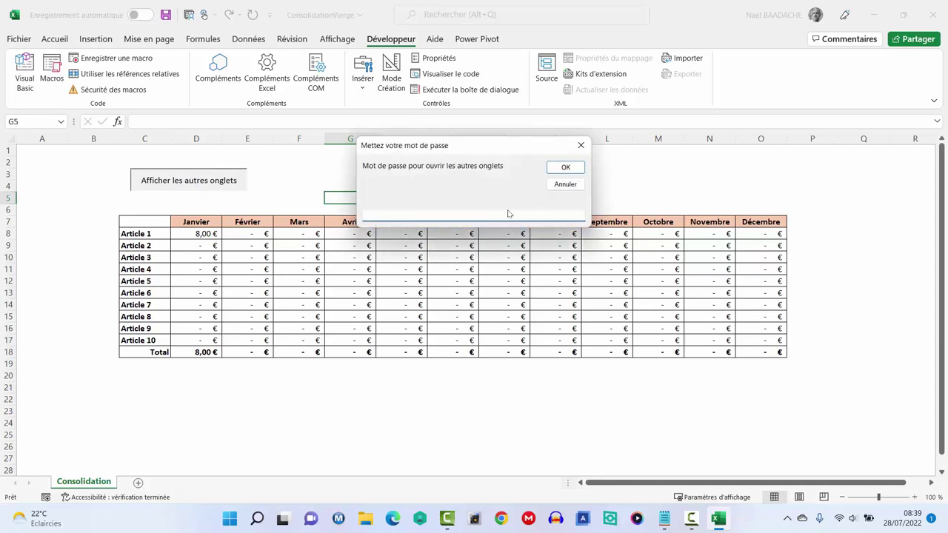
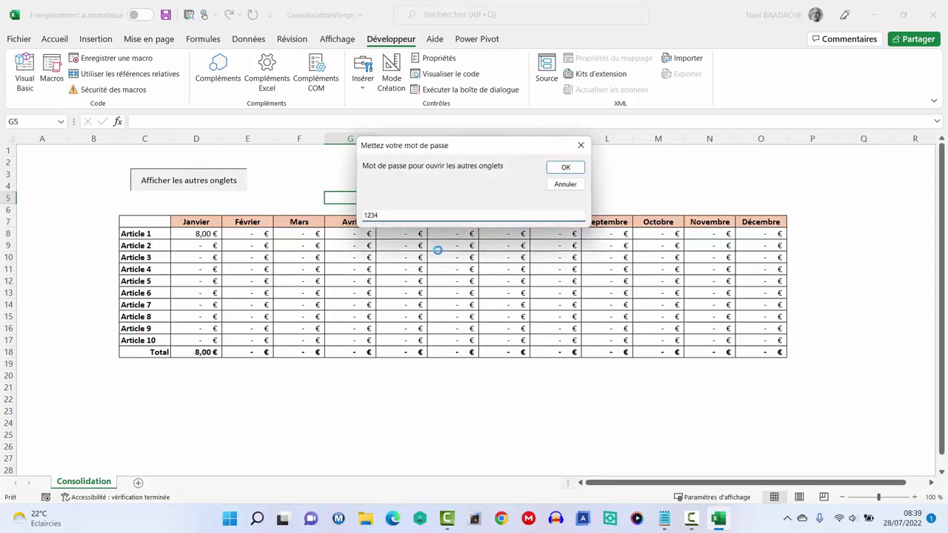
{"action": "key", "text": "Return"}
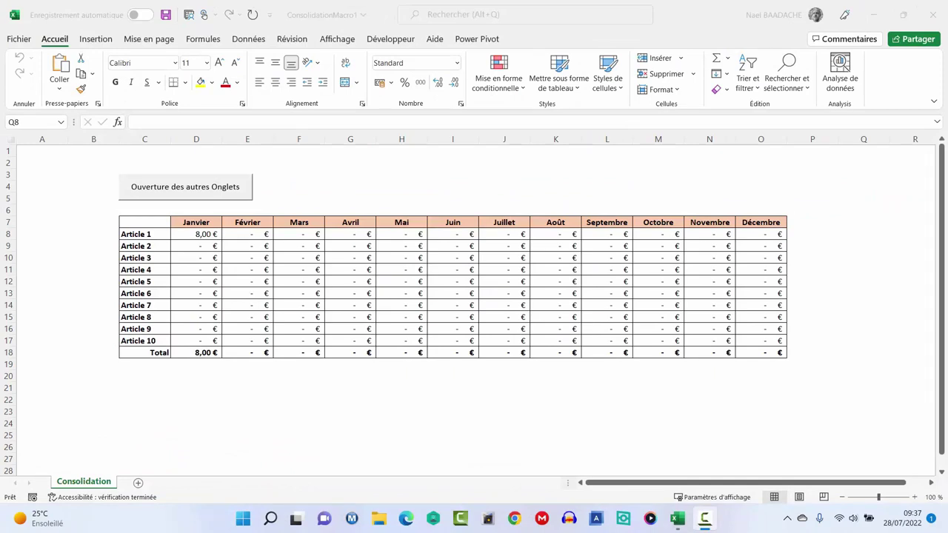
Open the Visual Basic editor and display Module1's Afficher macro code in ConsolidationMacro1
{"action": "left_click", "coordinate": [390, 39]}
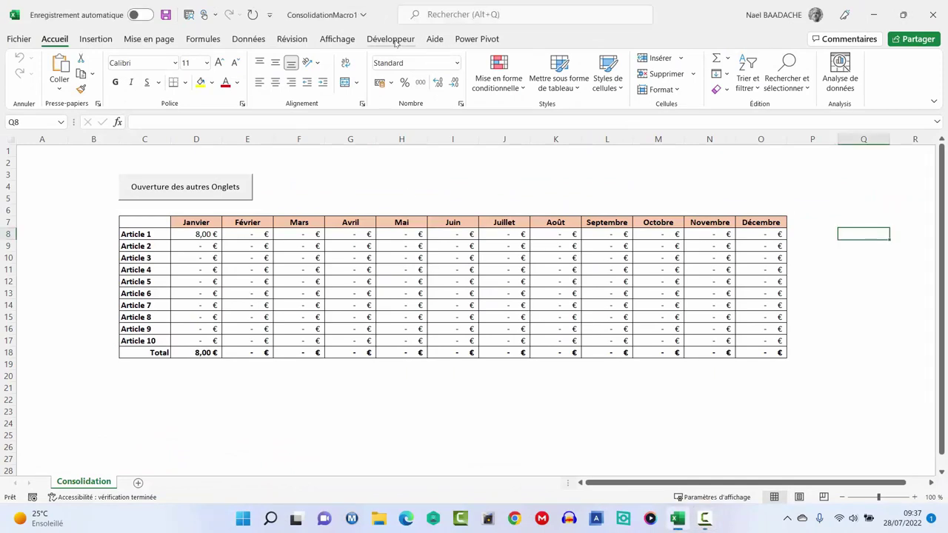
{"action": "left_click", "coordinate": [390, 39]}
{"action": "left_click", "coordinate": [23, 71]}
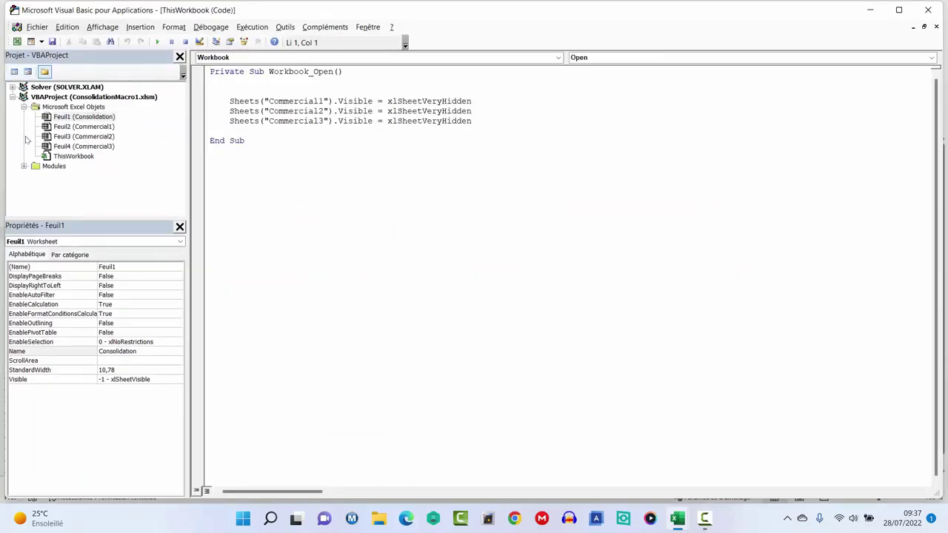
{"action": "left_click", "coordinate": [25, 167]}
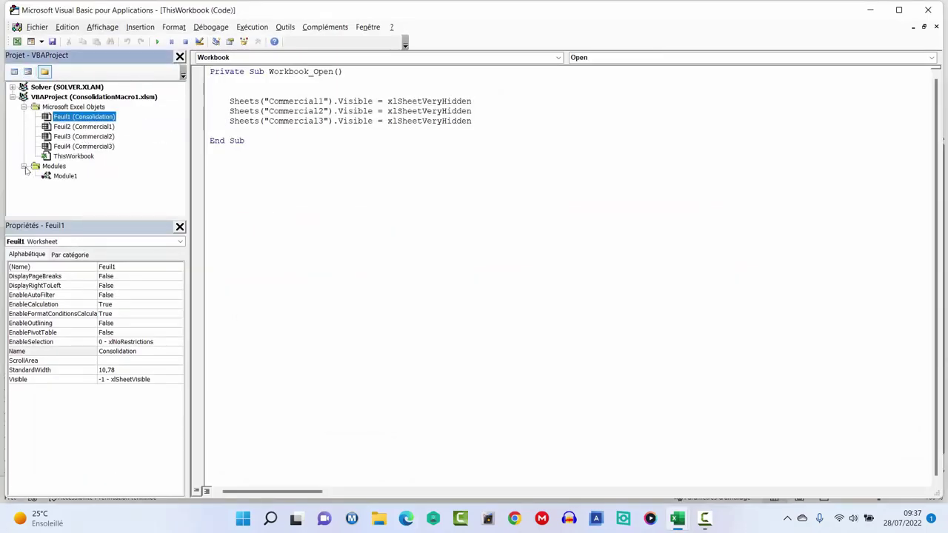
{"action": "left_click", "coordinate": [65, 177]}
{"action": "double_click", "coordinate": [66, 176]}
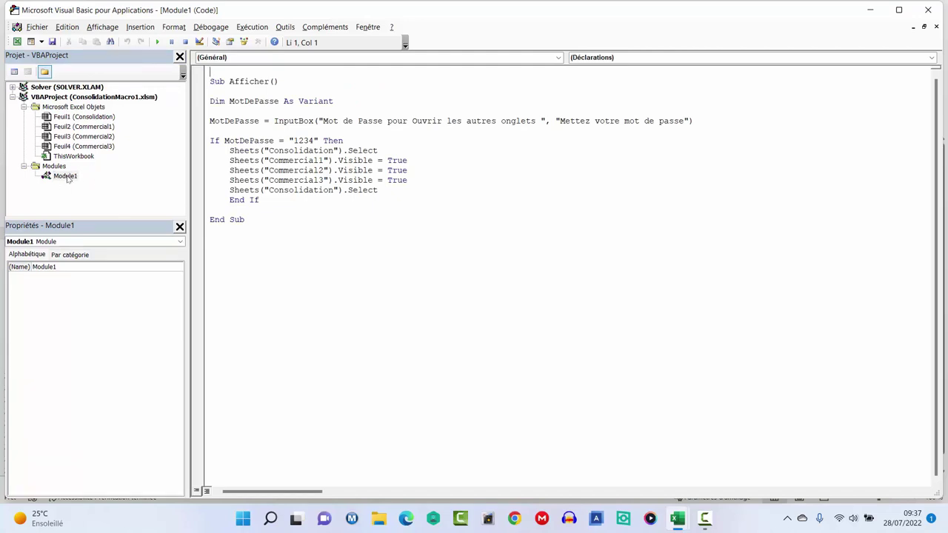
Rename the module from Module1 to Commercial1 in the Properties pane
{"action": "left_click", "coordinate": [68, 268]}
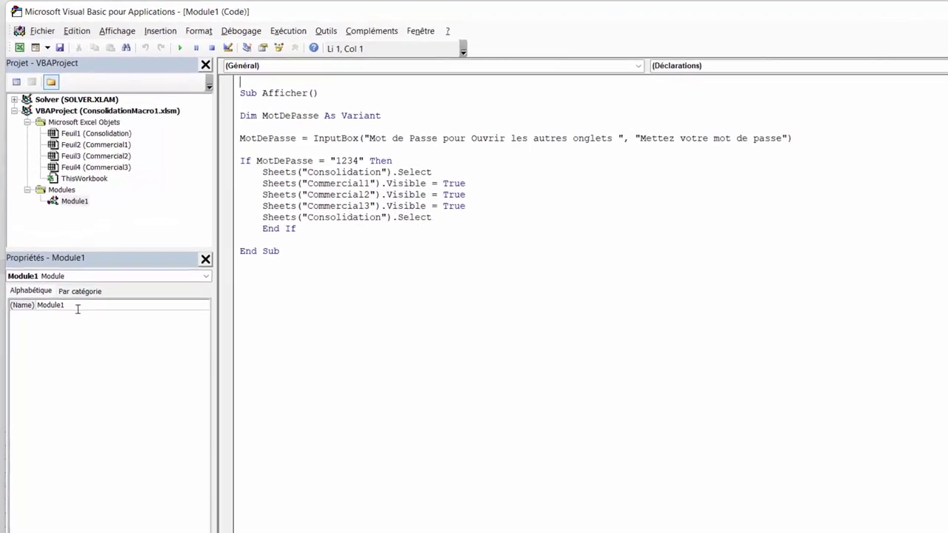
{"action": "key", "text": "BackSpace"}
{"action": "key", "text": "BackSpace"}
{"action": "key", "text": "BackSpace"}
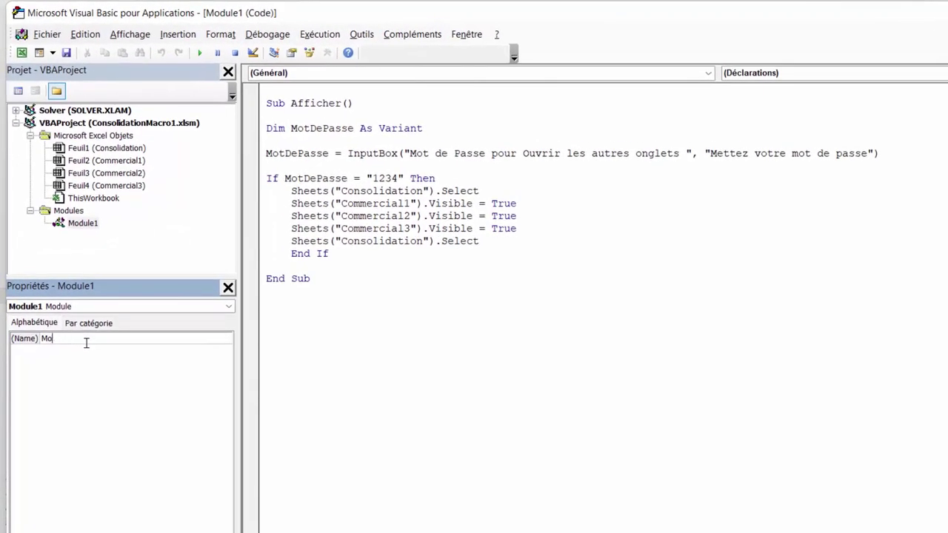
{"action": "left_click", "coordinate": [84, 343]}
{"action": "type", "text": "Comm"}
{"action": "type", "text": "er"}
{"action": "type", "text": "me"}
{"action": "left_click", "coordinate": [85, 224]}
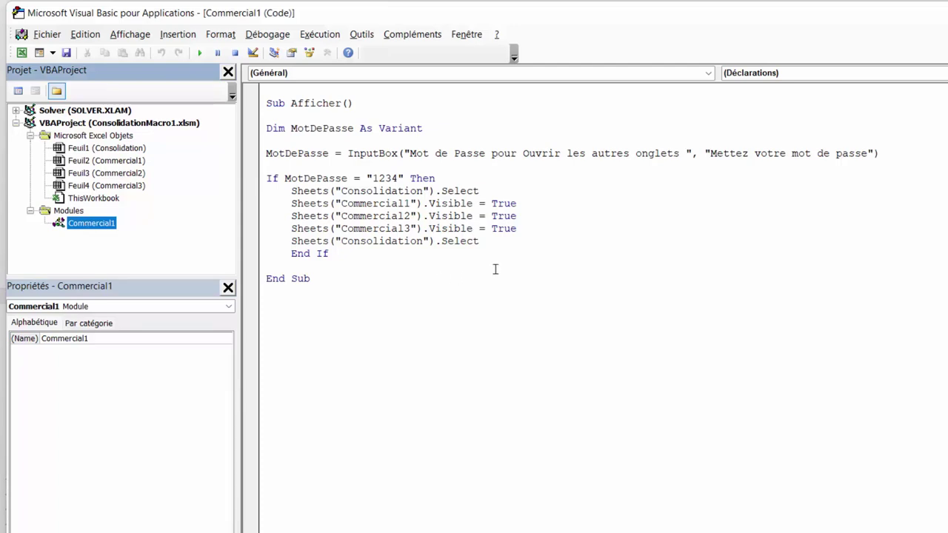
Delete the Commercial2 and Commercial3 Visible lines from the Afficher macro
{"action": "left_click", "coordinate": [293, 218]}
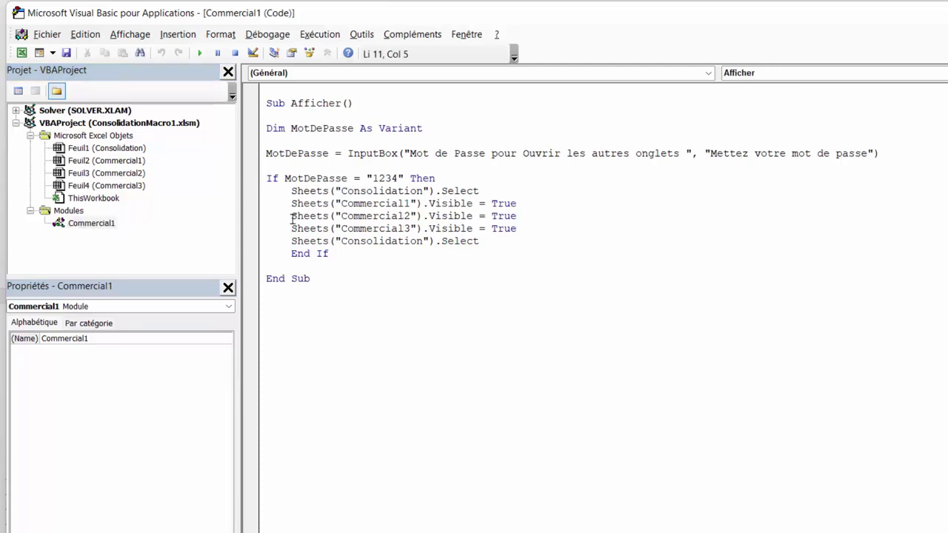
{"action": "left_click_drag", "start_coordinate": [292, 218], "coordinate": [315, 230]}
{"action": "left_click", "coordinate": [466, 231]}
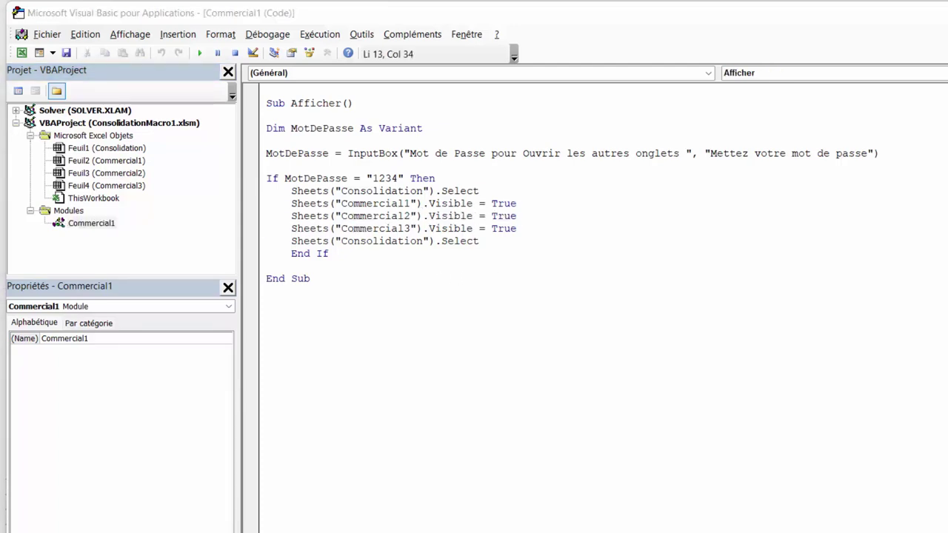
{"action": "left_click", "coordinate": [293, 217], "text": "shift"}
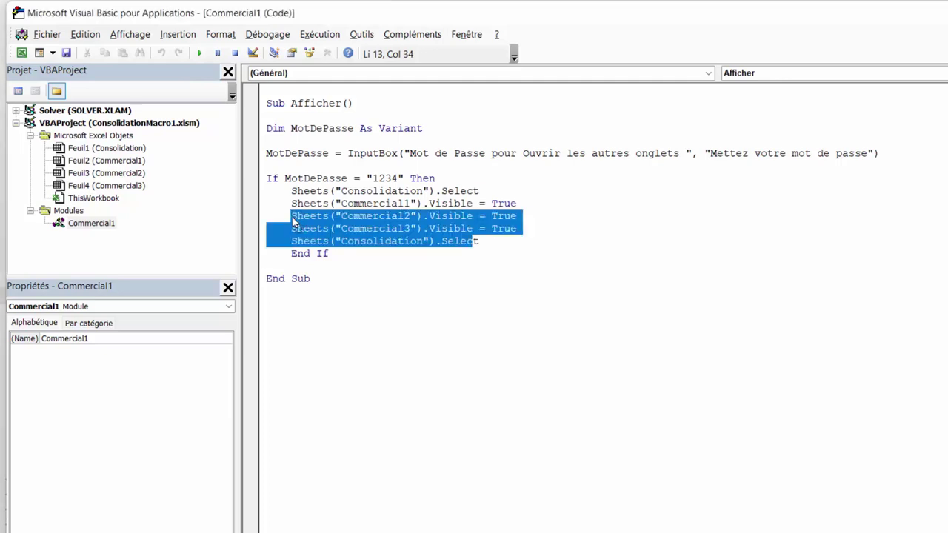
{"action": "left_click", "coordinate": [291, 217]}
{"action": "left_click_drag", "start_coordinate": [288, 216], "coordinate": [524, 226]}
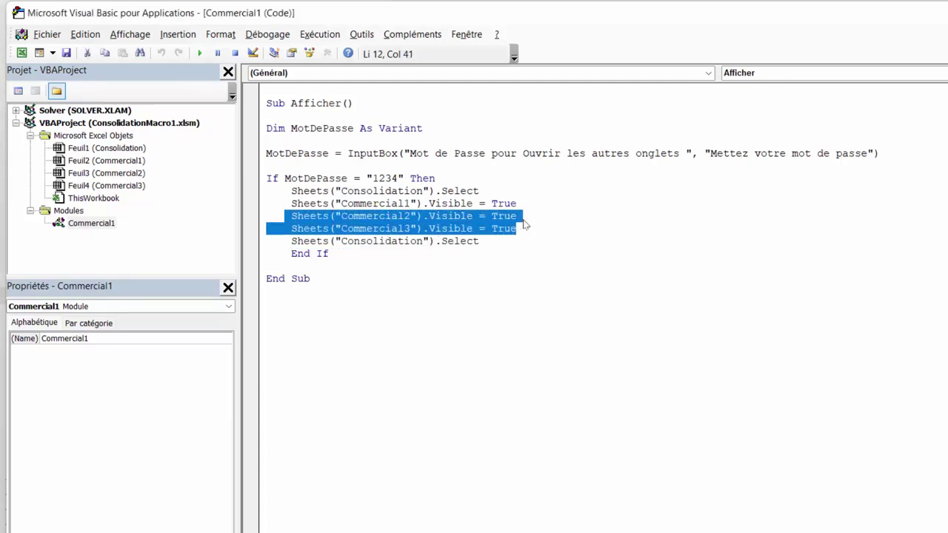
{"action": "key", "text": "Delete"}
{"action": "key", "text": "Delete"}
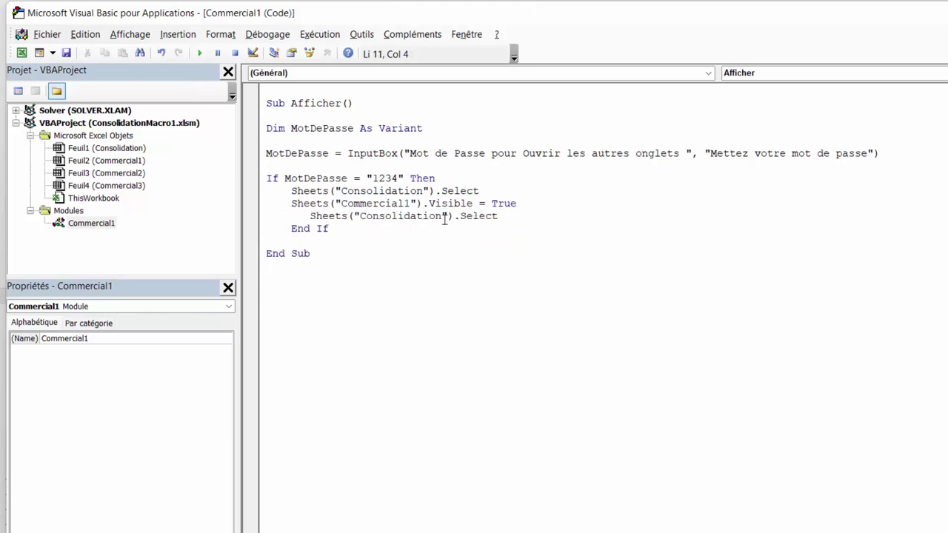
{"action": "key", "text": "Delete"}
{"action": "key", "text": "Delete"}
{"action": "key", "text": "Delete"}
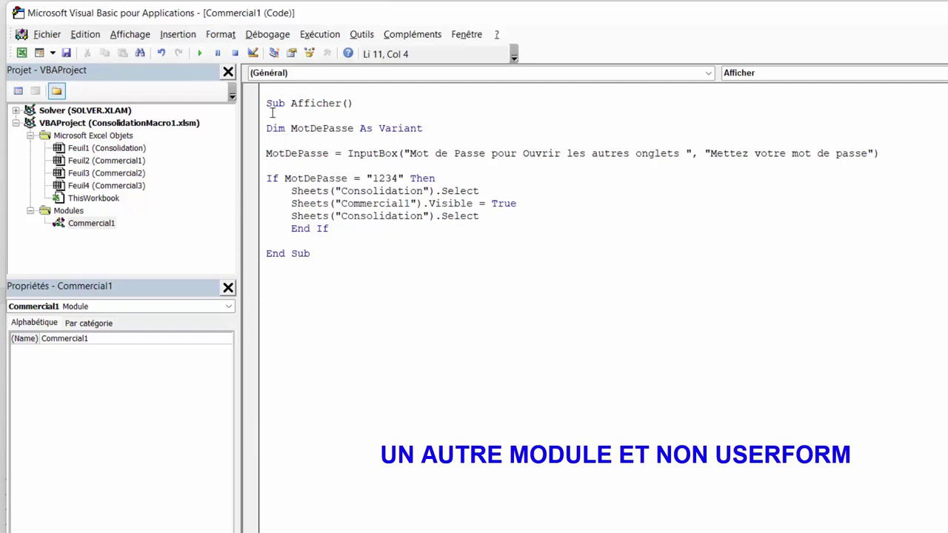
Copy the macro into a new module and change its sheet reference to Commercial2
{"action": "left_click_drag", "start_coordinate": [267, 104], "coordinate": [317, 267]}
{"action": "key", "text": "ctrl+c"}
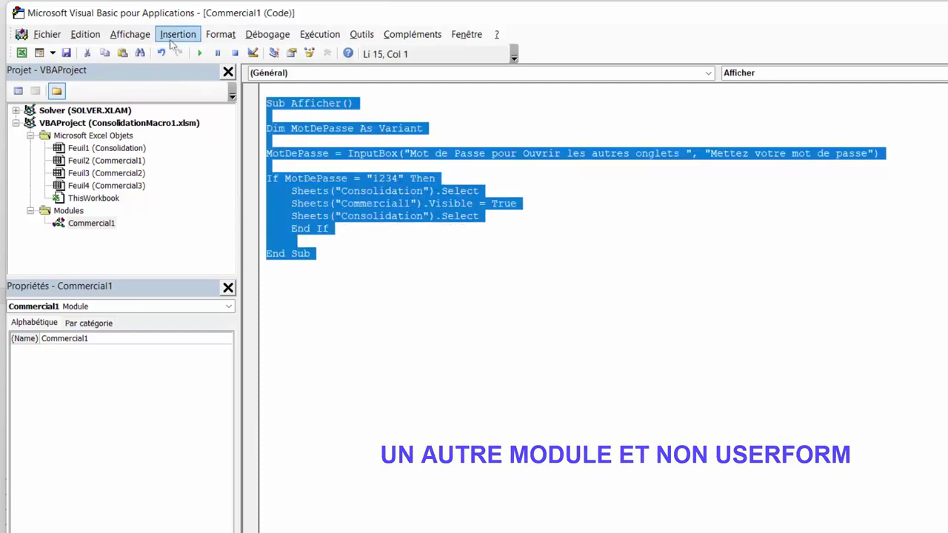
{"action": "left_click", "coordinate": [193, 36]}
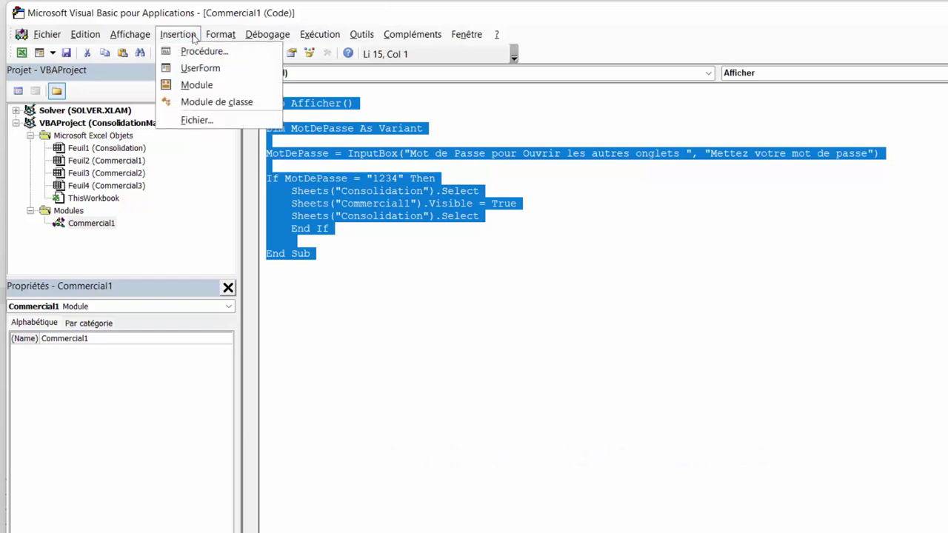
{"action": "left_click", "coordinate": [199, 85]}
{"action": "left_click", "coordinate": [78, 235]}
{"action": "left_click", "coordinate": [292, 123]}
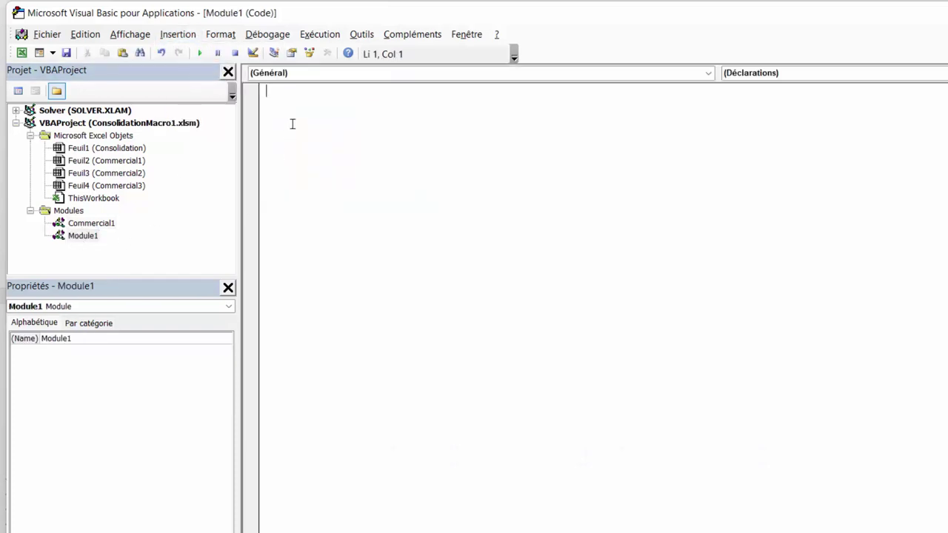
{"action": "key", "text": "ctrl+v"}
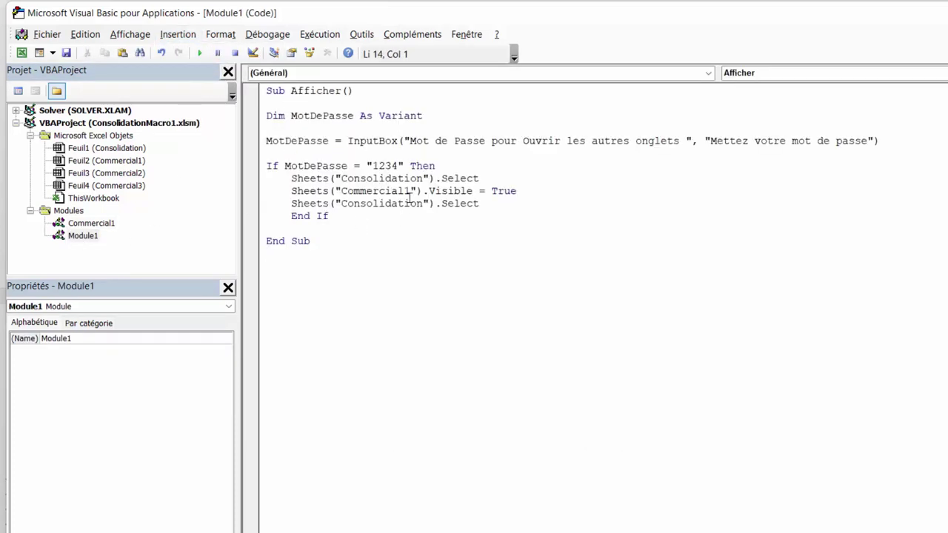
{"action": "left_click", "coordinate": [406, 190]}
{"action": "key", "text": "Delete"}
{"action": "type", "text": "2"}
Rename the new module to Commercial2 and select its macro code for copying
{"action": "left_click", "coordinate": [82, 236]}
{"action": "left_click", "coordinate": [104, 340]}
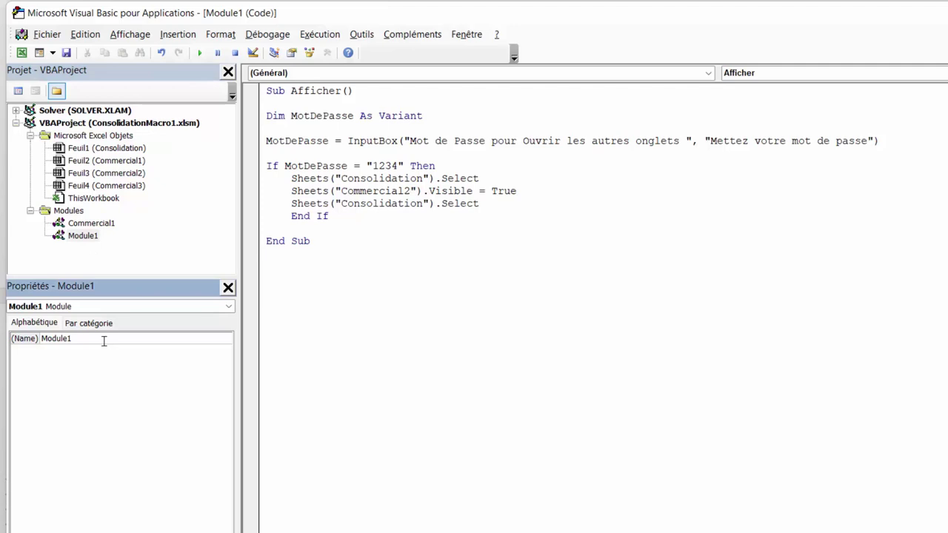
{"action": "key", "text": "BackSpace"}
{"action": "key", "text": "BackSpace"}
{"action": "key", "text": "BackSpace"}
{"action": "type", "text": "omm"}
{"action": "left_click", "coordinate": [108, 223]}
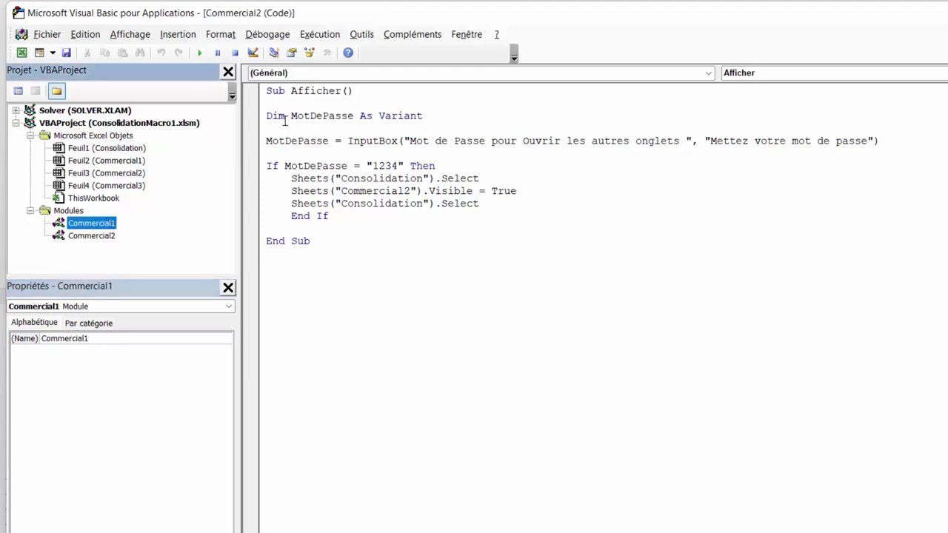
{"action": "left_click_drag", "start_coordinate": [271, 92], "coordinate": [276, 124]}
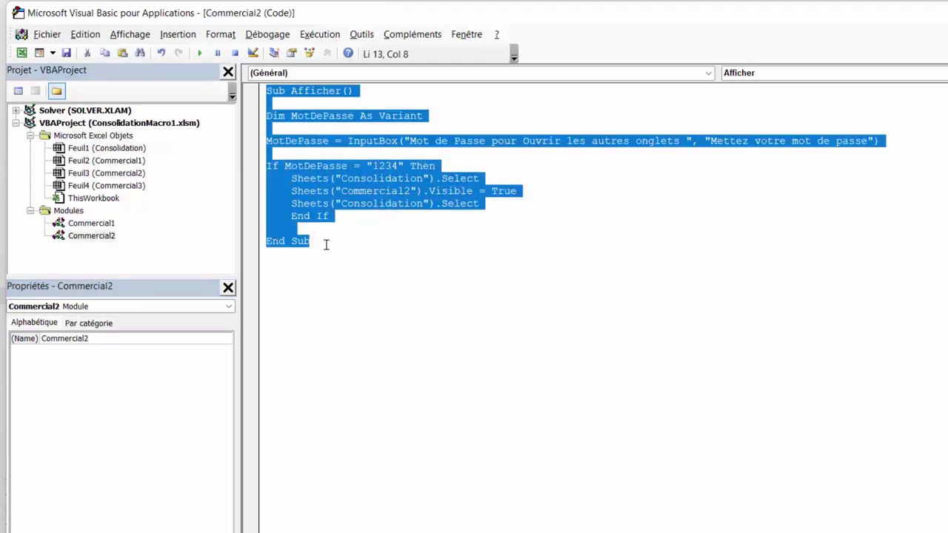
Insert a third module and name it Commercial3
{"action": "left_click", "coordinate": [170, 39]}
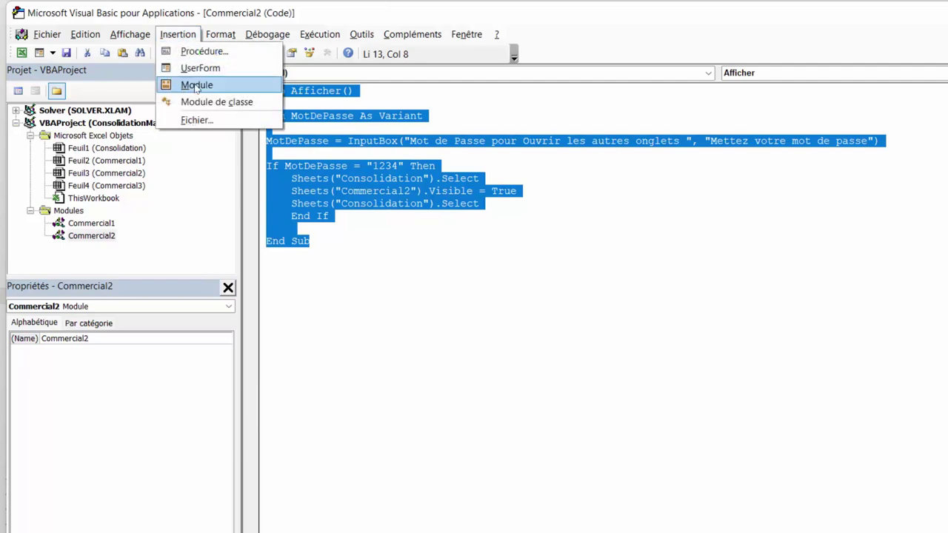
{"action": "left_click", "coordinate": [197, 86]}
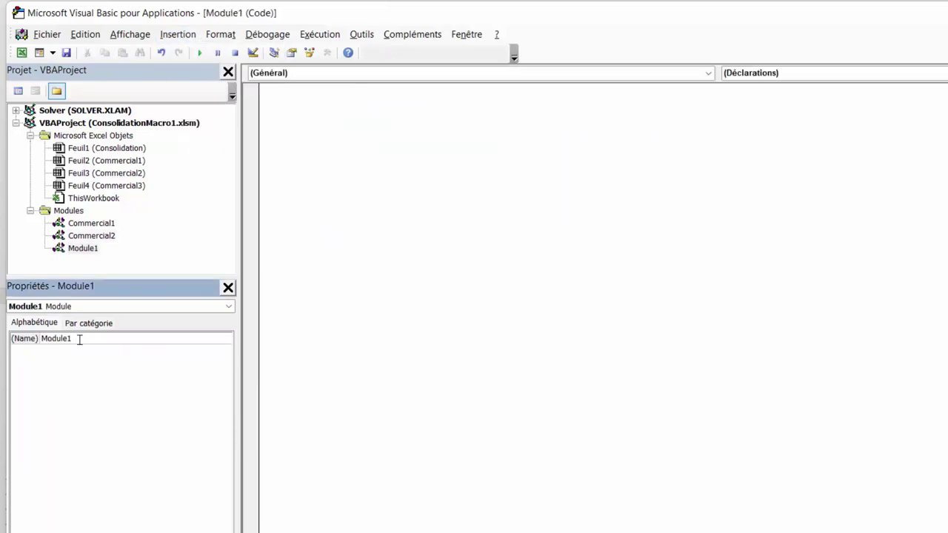
{"action": "key", "text": "BackSpace"}
{"action": "key", "text": "BackSpace"}
{"action": "key", "text": "BackSpace"}
{"action": "type", "text": "mmer"}
{"action": "left_click", "coordinate": [104, 251]}
Paste the macro into Commercial3 and change its sheet reference to Commercial3
{"action": "left_click", "coordinate": [260, 115]}
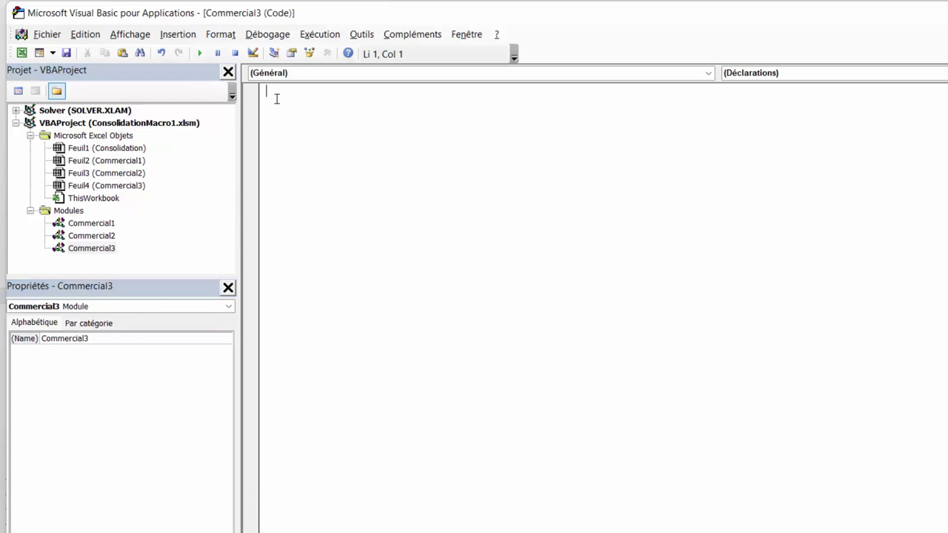
{"action": "key", "text": "ctrl+v"}
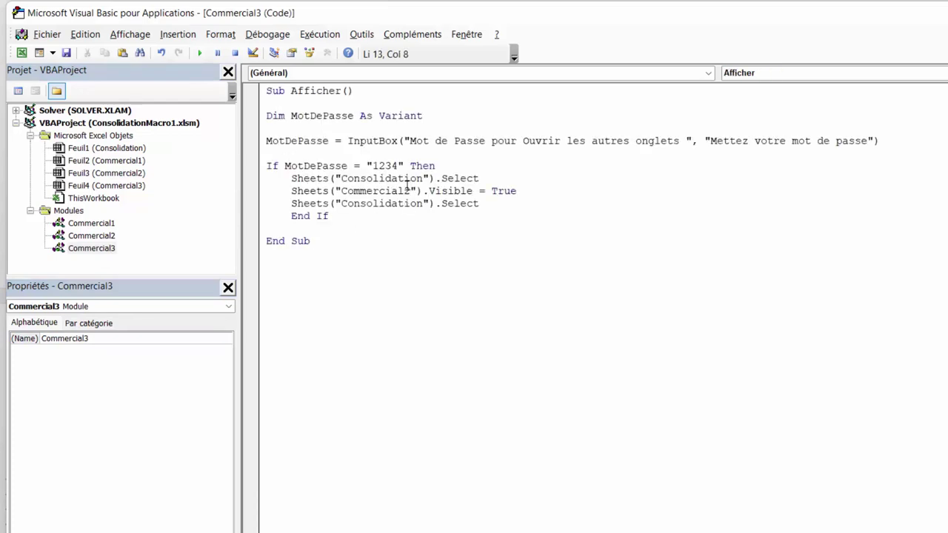
{"action": "left_click", "coordinate": [407, 186]}
{"action": "key", "text": "Delete"}
{"action": "type", "text": "3"}
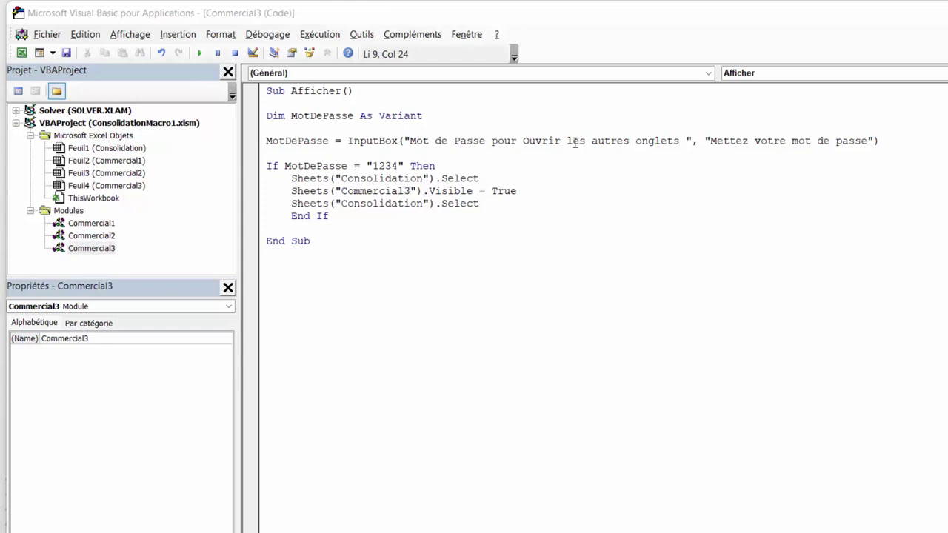
Rewrite the end of the InputBox prompt as 'le dossier3'
{"action": "left_click", "coordinate": [569, 141]}
{"action": "key", "text": "Delete"}
{"action": "key", "text": "Delete"}
{"action": "key", "text": "Delete"}
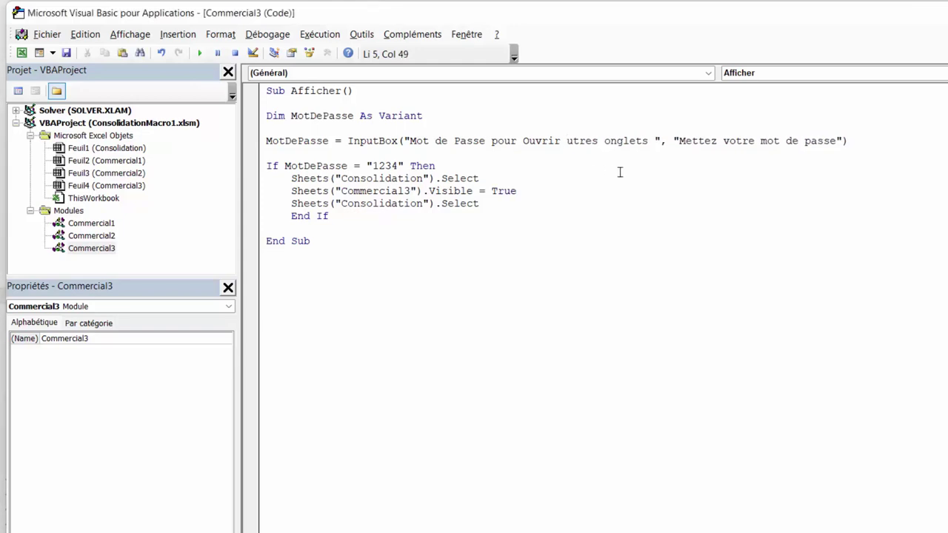
{"action": "key", "text": "Delete"}
{"action": "key", "text": "Delete"}
{"action": "key", "text": "Delete"}
{"action": "key", "text": "Delete"}
{"action": "key", "text": "Delete"}
{"action": "key", "text": "Delete"}
{"action": "type", "text": "le d"}
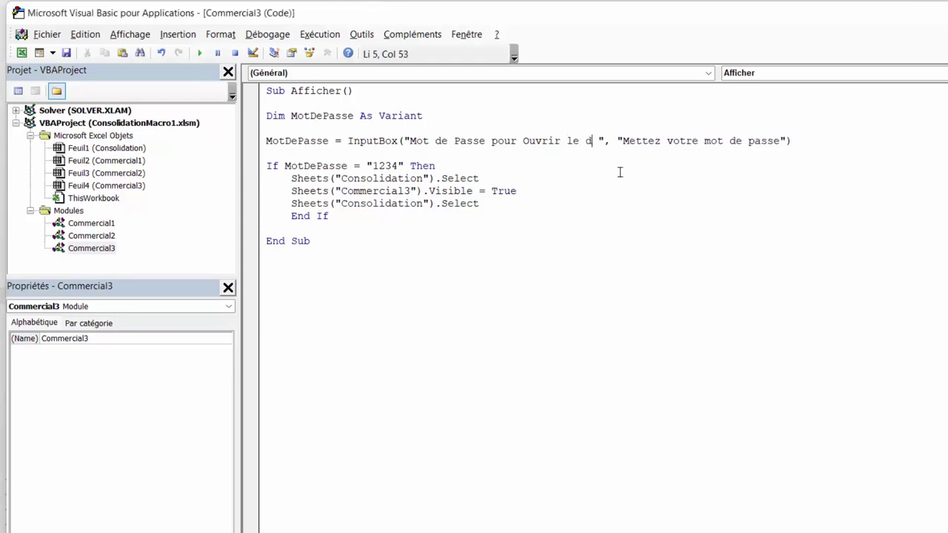
{"action": "type", "text": "ossier3"}
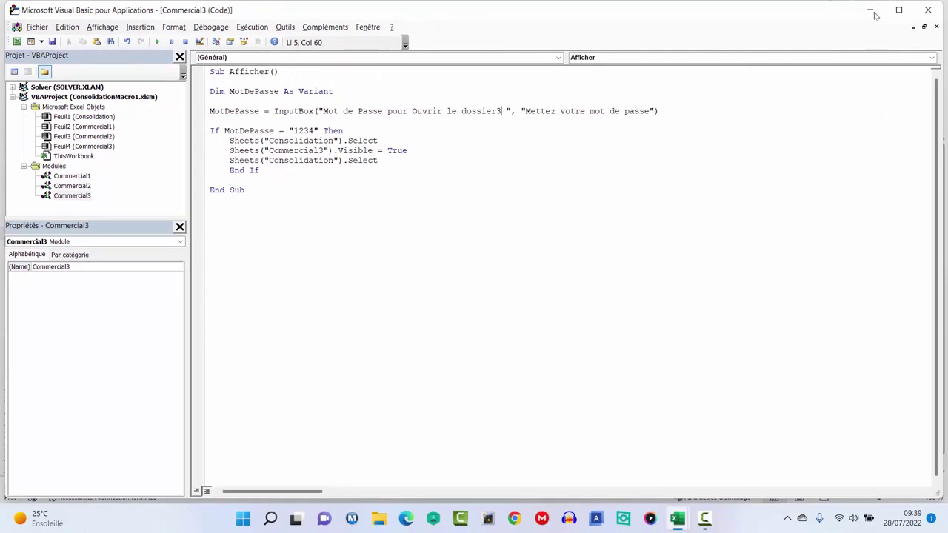
Close the code editor, save and close the workbook, then reopen ConsolidationMacro1
{"action": "left_click", "coordinate": [928, 11]}
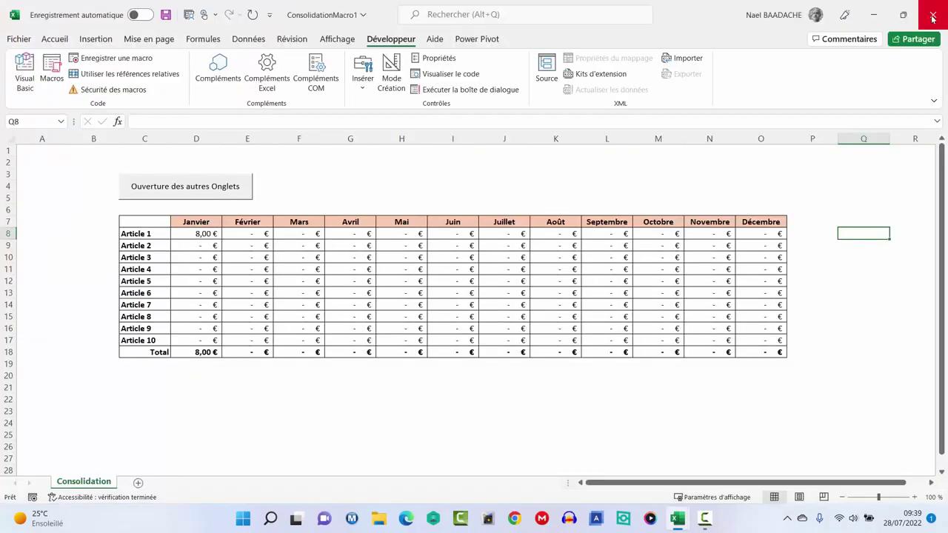
{"action": "left_click", "coordinate": [933, 18]}
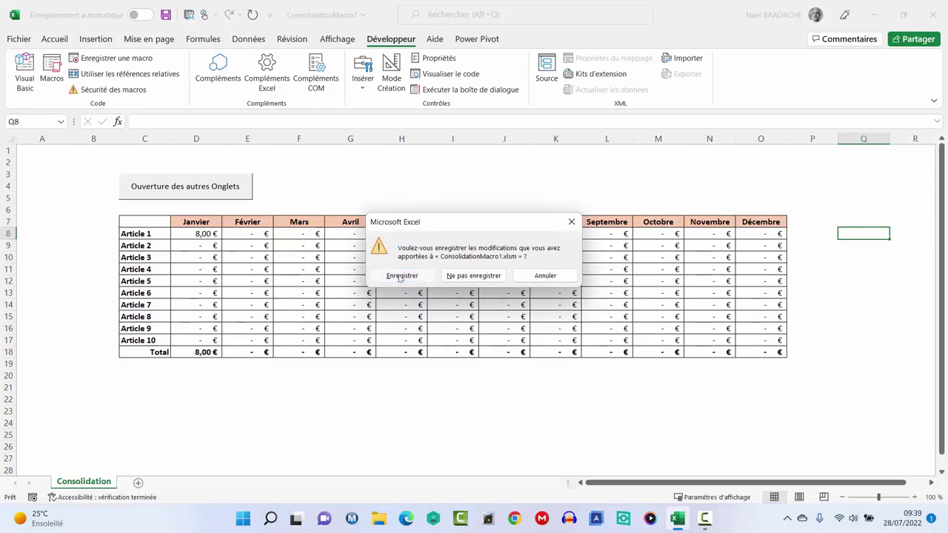
{"action": "left_click", "coordinate": [400, 276]}
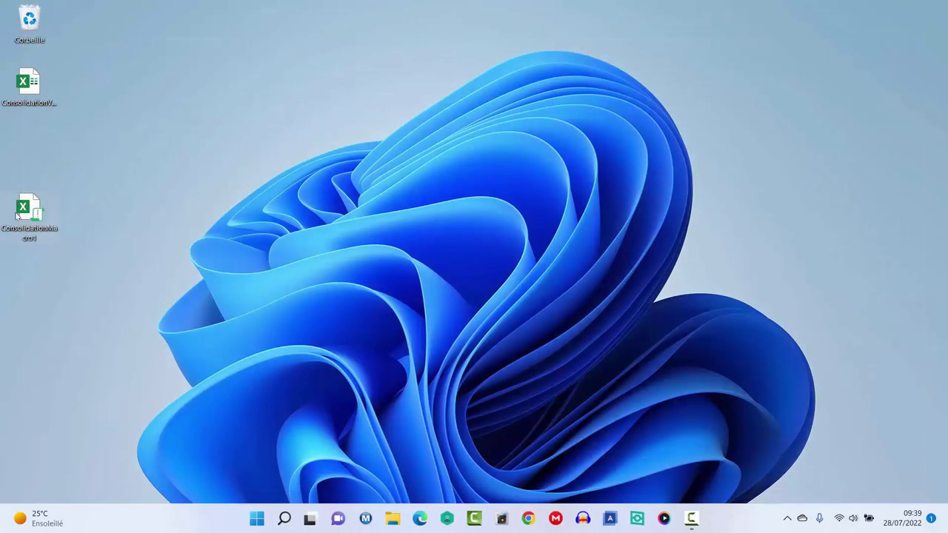
{"action": "double_click", "coordinate": [16, 214]}
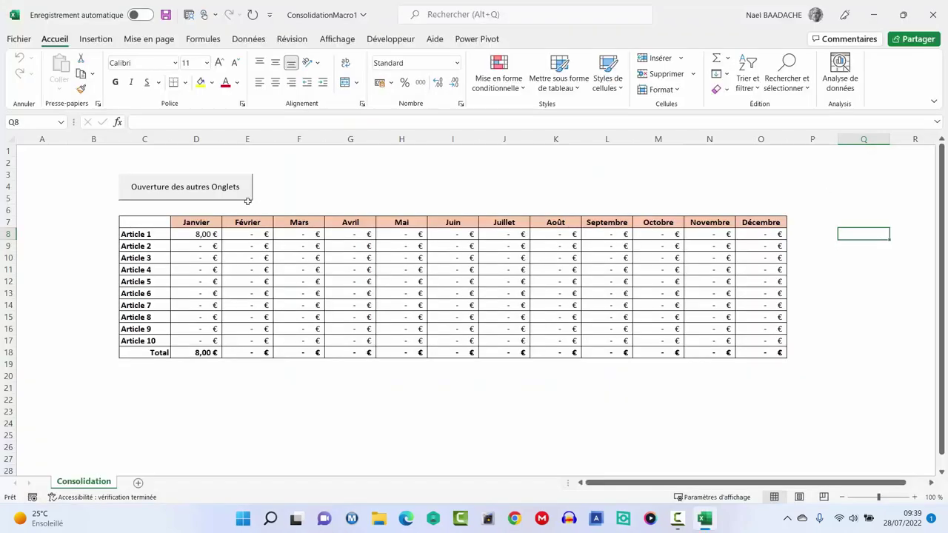
Assign the Commercial1.Afficher macro to the Ouverture des autres Onglets button
{"action": "right_click", "coordinate": [169, 185]}
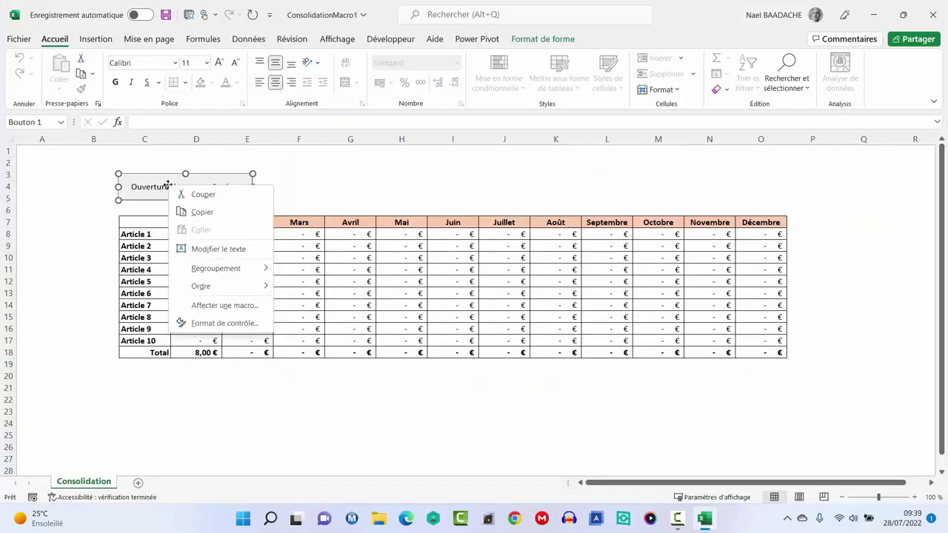
{"action": "left_click", "coordinate": [217, 307]}
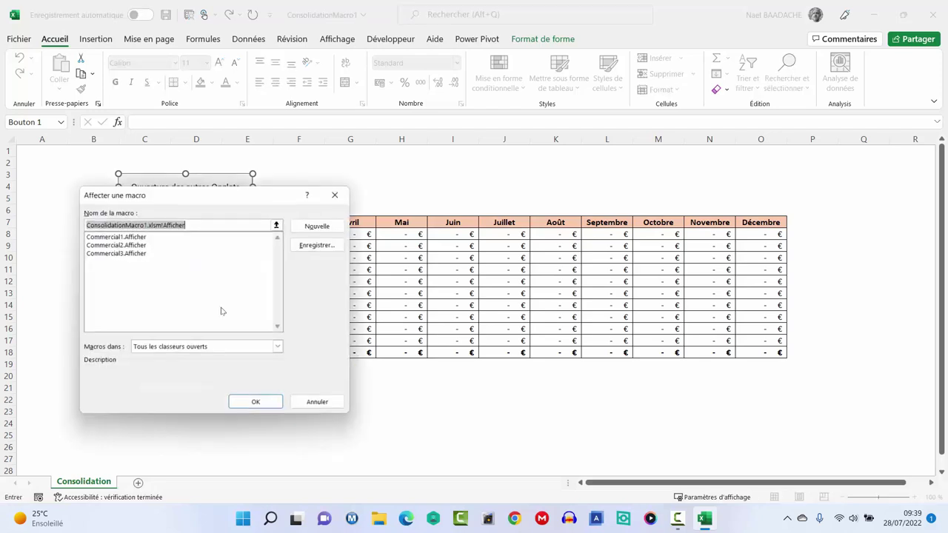
{"action": "left_click", "coordinate": [134, 236]}
{"action": "left_click", "coordinate": [254, 404]}
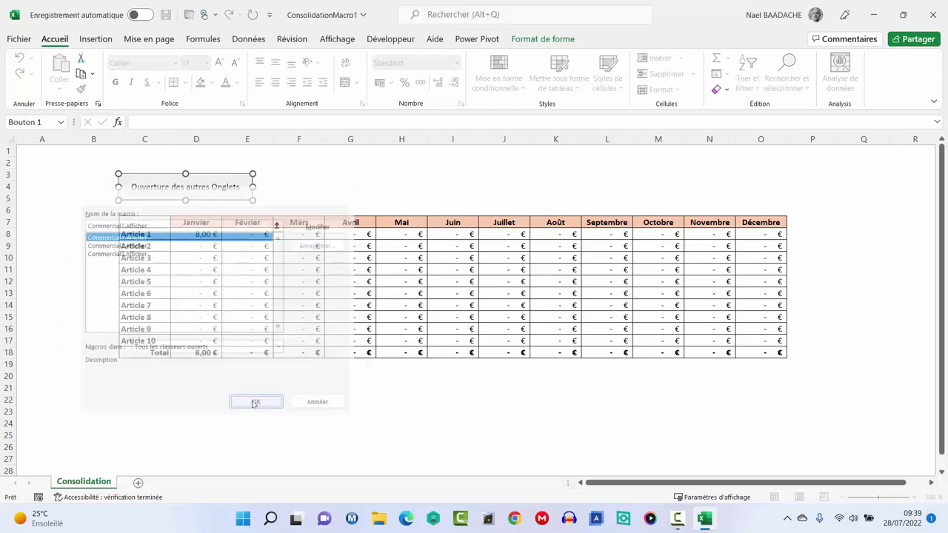
Relabel the button as 'Ouverture du dossier1'
{"action": "left_click", "coordinate": [166, 187]}
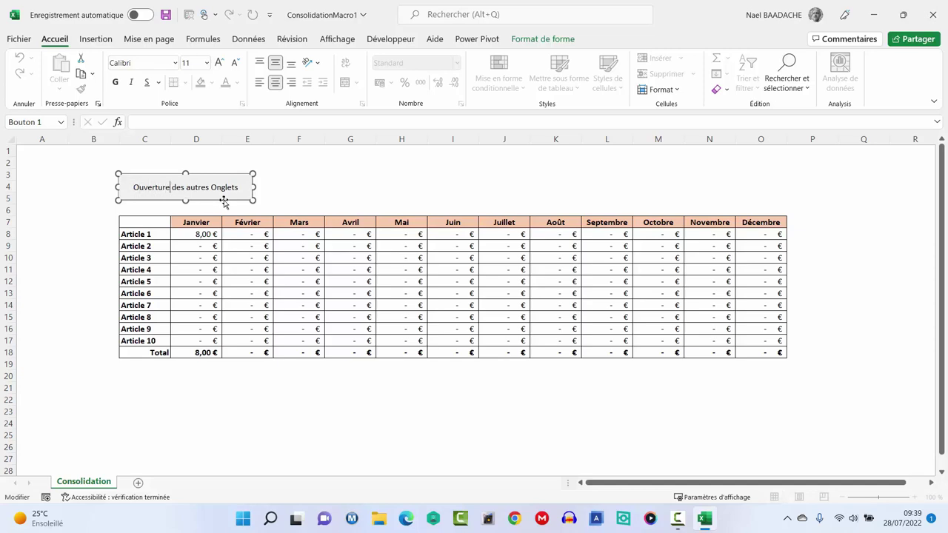
{"action": "key", "text": "Delete"}
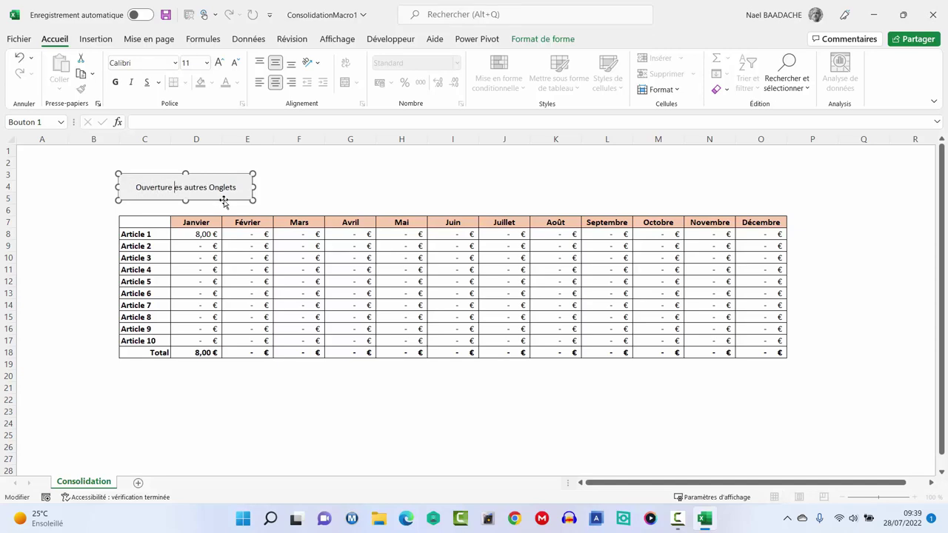
{"action": "key", "text": "Delete"}
{"action": "key", "text": "Delete"}
{"action": "key", "text": "Delete"}
{"action": "key", "text": "Delete"}
{"action": "key", "text": "Delete"}
{"action": "key", "text": "Delete"}
{"action": "type", "text": "du d"}
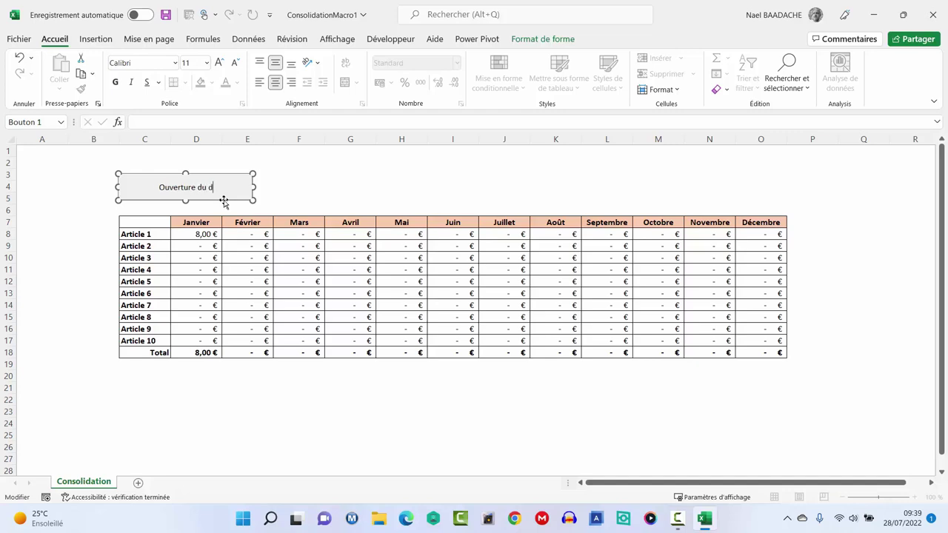
{"action": "type", "text": "os"}
{"action": "type", "text": "sier1"}
Test the dossier1 button's password unhiding Commercial1, then open the Visual Basic editor
{"action": "left_click", "coordinate": [343, 176]}
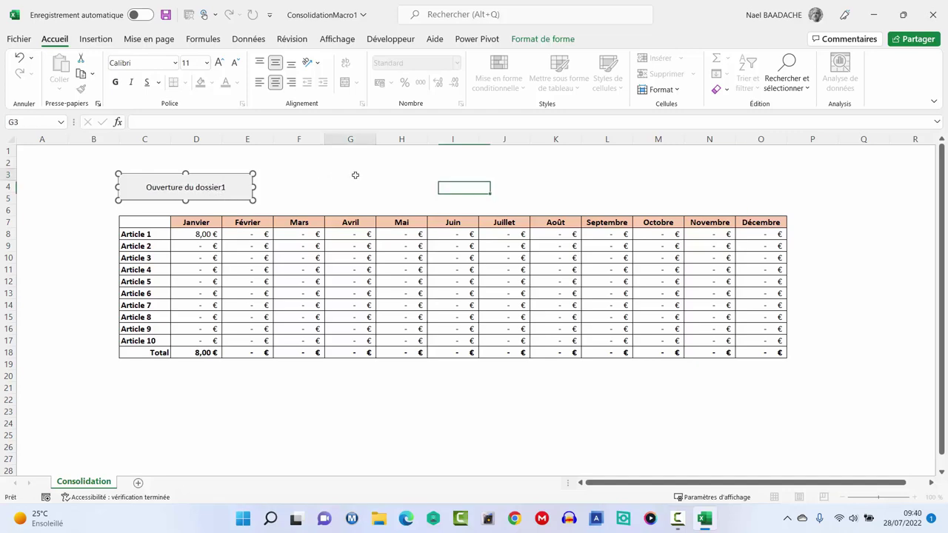
{"action": "left_click", "coordinate": [196, 191]}
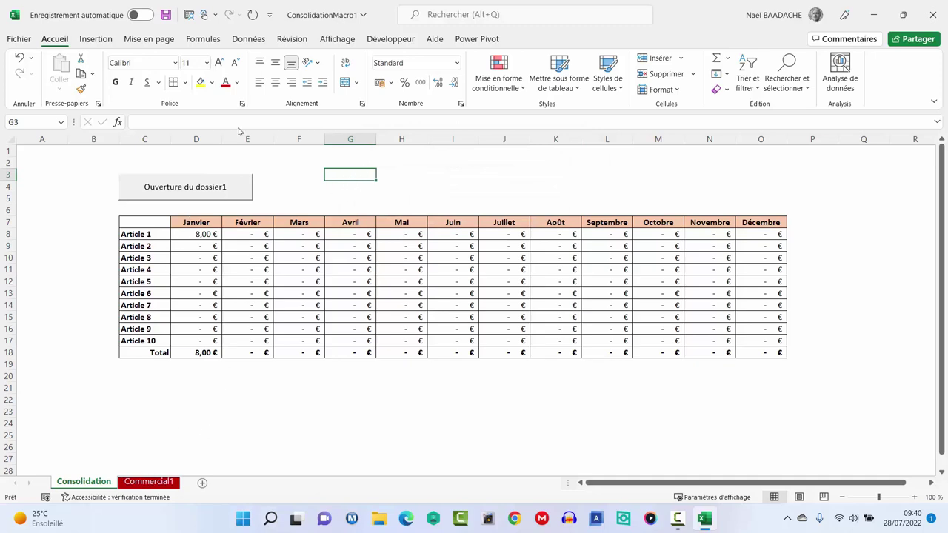
{"action": "left_click", "coordinate": [393, 40]}
{"action": "left_click", "coordinate": [25, 70]}
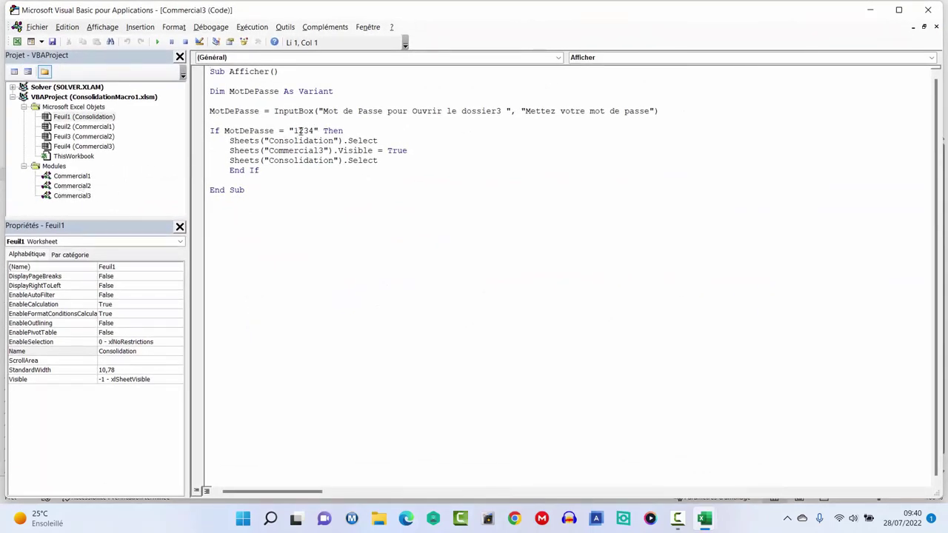
Give the Commercial2 and Commercial3 macros their own new passwords
{"action": "double_click", "coordinate": [81, 188]}
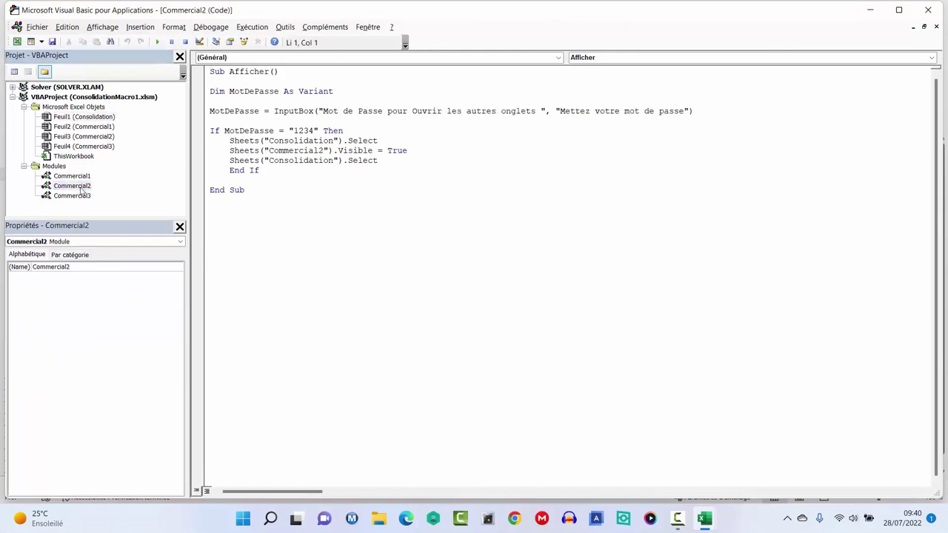
{"action": "left_click", "coordinate": [80, 188]}
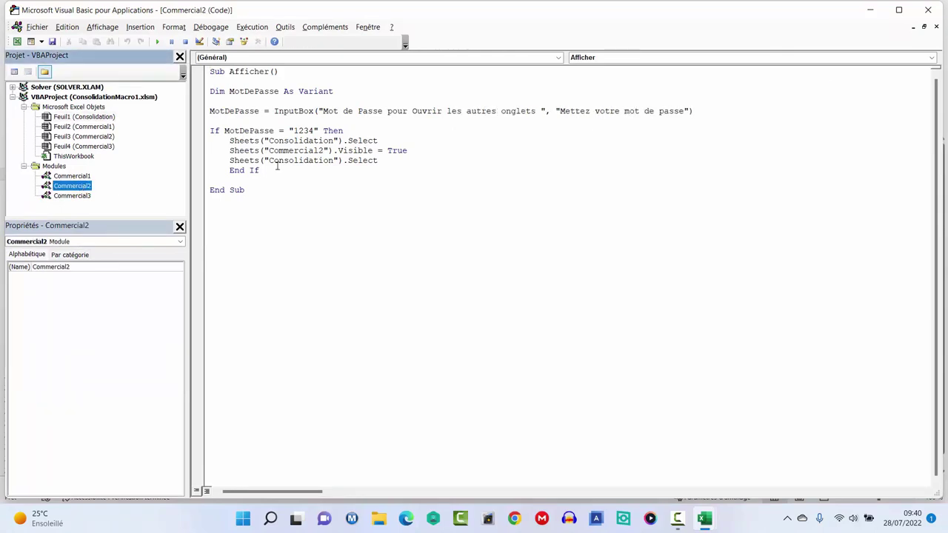
{"action": "left_click", "coordinate": [294, 131]}
{"action": "key", "text": "Delete"}
{"action": "key", "text": "Delete"}
{"action": "key", "text": "Delete"}
{"action": "key", "text": "Delete"}
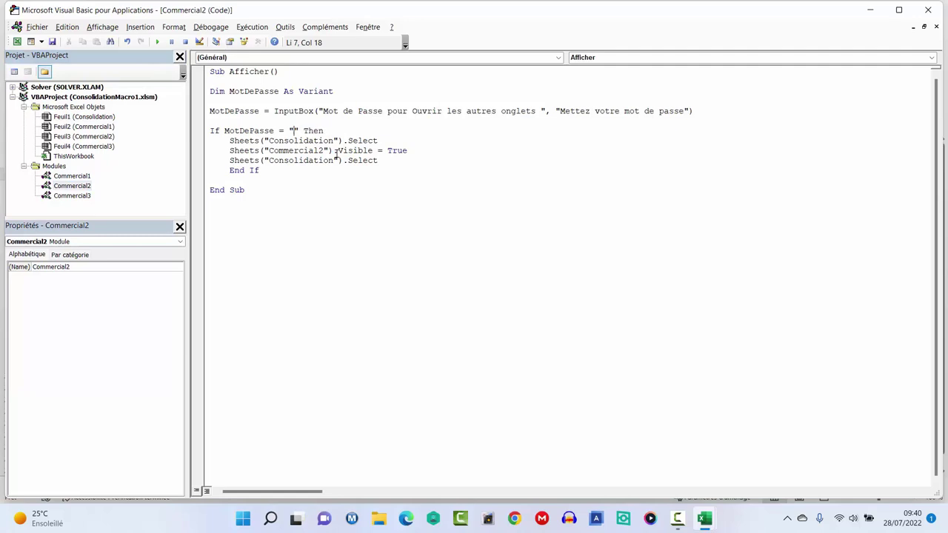
{"action": "double_click", "coordinate": [74, 196]}
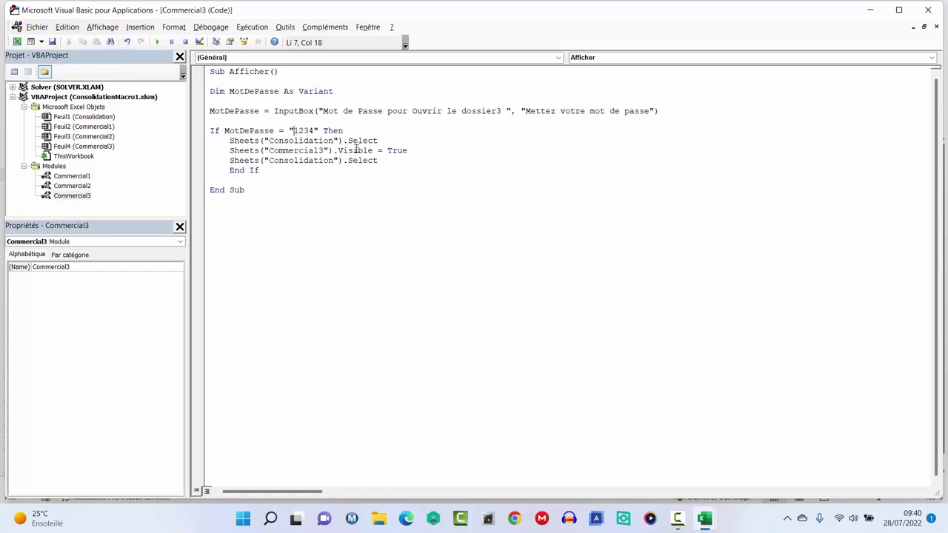
{"action": "key", "text": "Delete"}
{"action": "key", "text": "Delete"}
{"action": "key", "text": "Delete"}
{"action": "key", "text": "Delete"}
{"action": "left_click", "coordinate": [511, 217]}
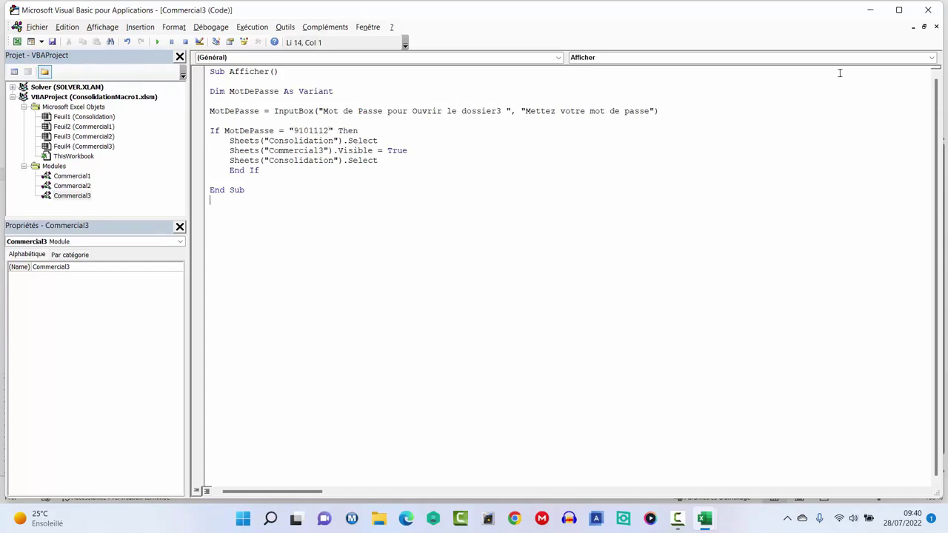
Close the editor, save and close Excel, then reopen the workbook
{"action": "left_click", "coordinate": [928, 11]}
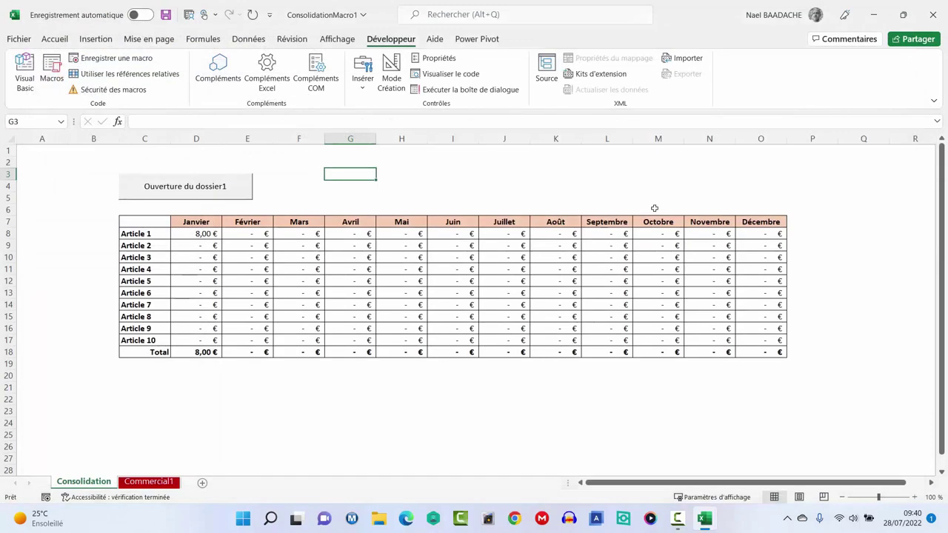
{"action": "left_click", "coordinate": [933, 15]}
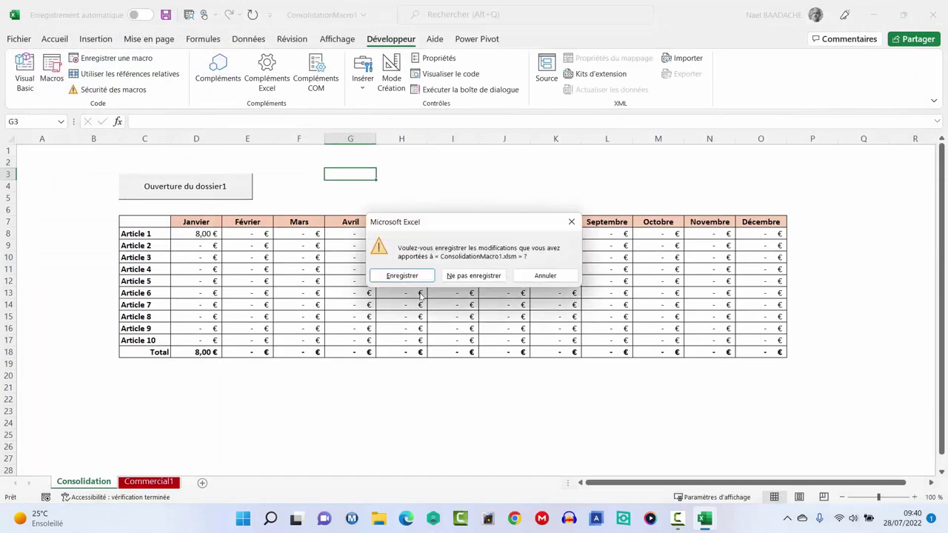
{"action": "left_click", "coordinate": [405, 275]}
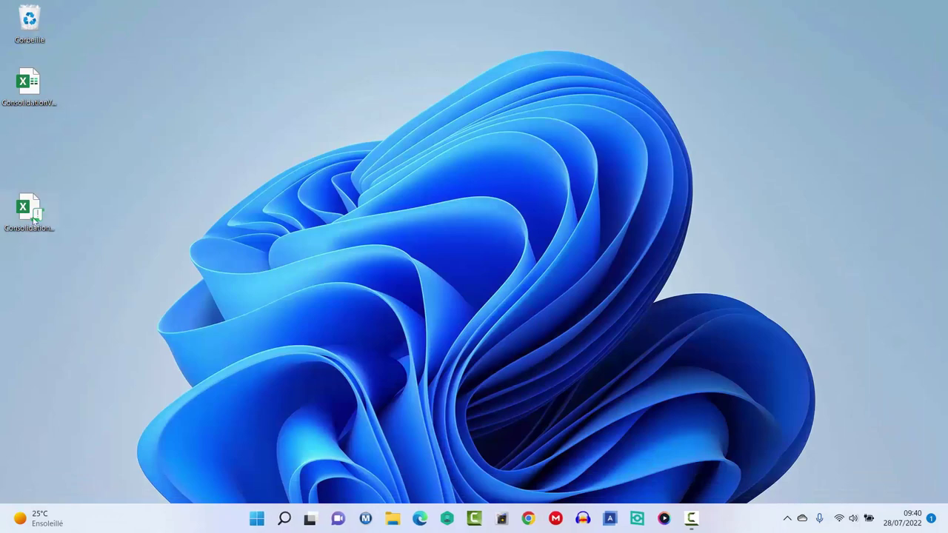
{"action": "double_click", "coordinate": [33, 219]}
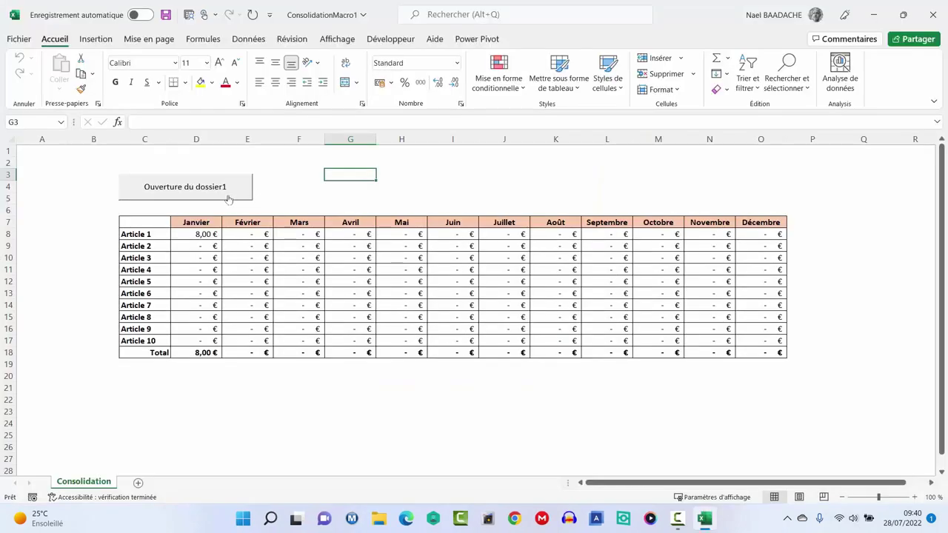
{"action": "right_click", "coordinate": [228, 189]}
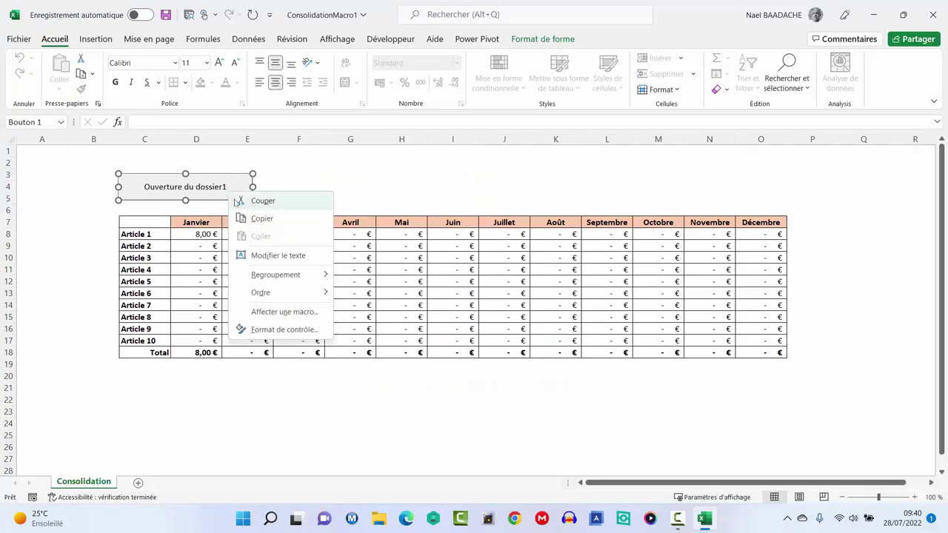
Copy the dossier1 button and paste two copies near cells F4 and K5
{"action": "left_click", "coordinate": [262, 219]}
{"action": "left_click", "coordinate": [321, 182]}
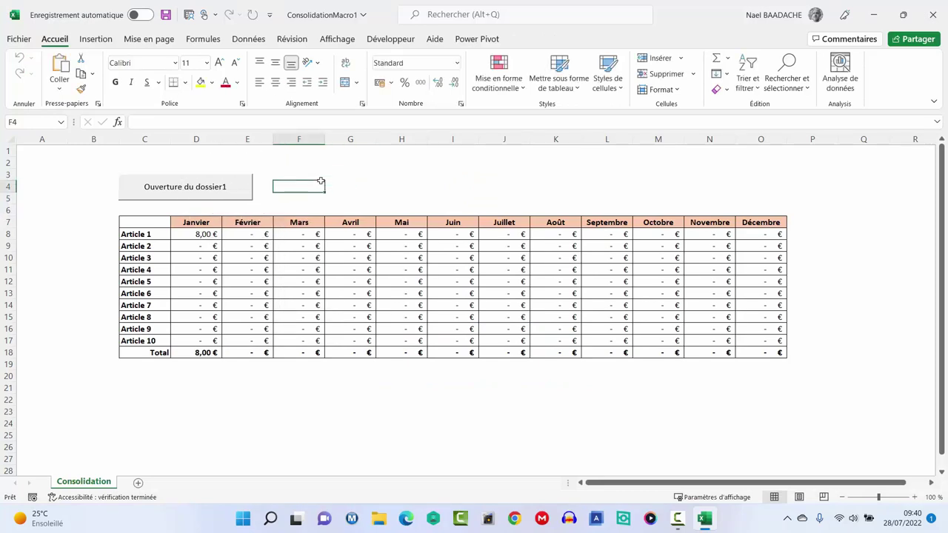
{"action": "key", "text": "ctrl+v"}
{"action": "left_click", "coordinate": [541, 193]}
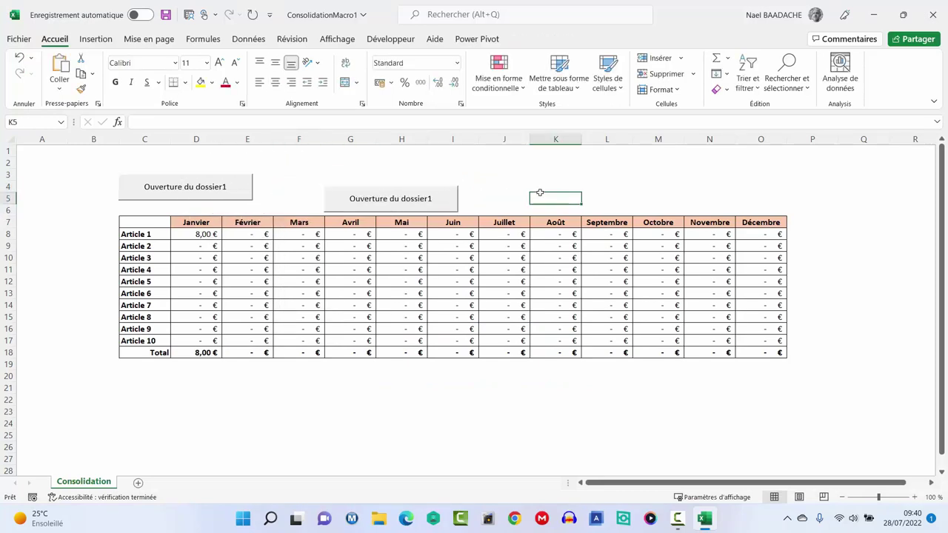
{"action": "key", "text": "ctrl+v"}
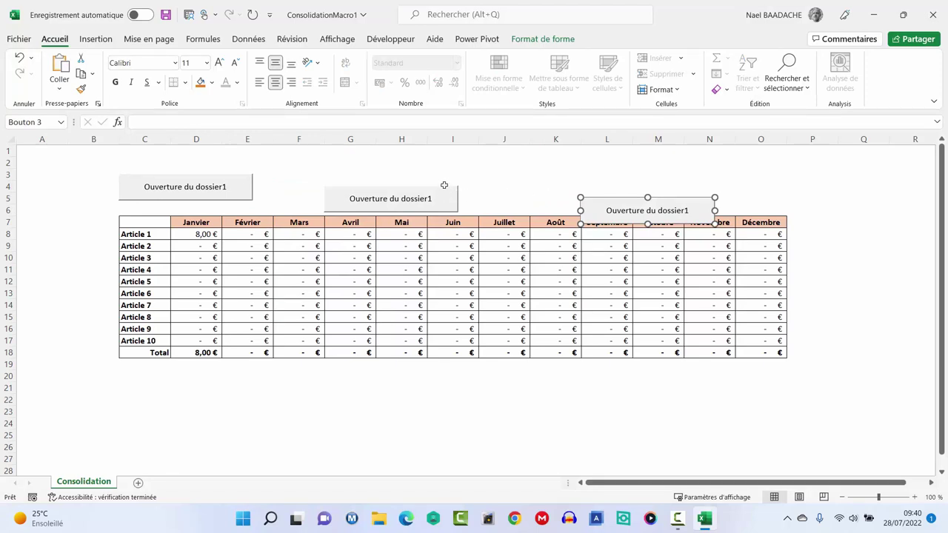
Move the second button beside the first and relabel it 'Ouverture du dossier2'
{"action": "right_click", "coordinate": [446, 190]}
{"action": "key", "text": "Escape"}
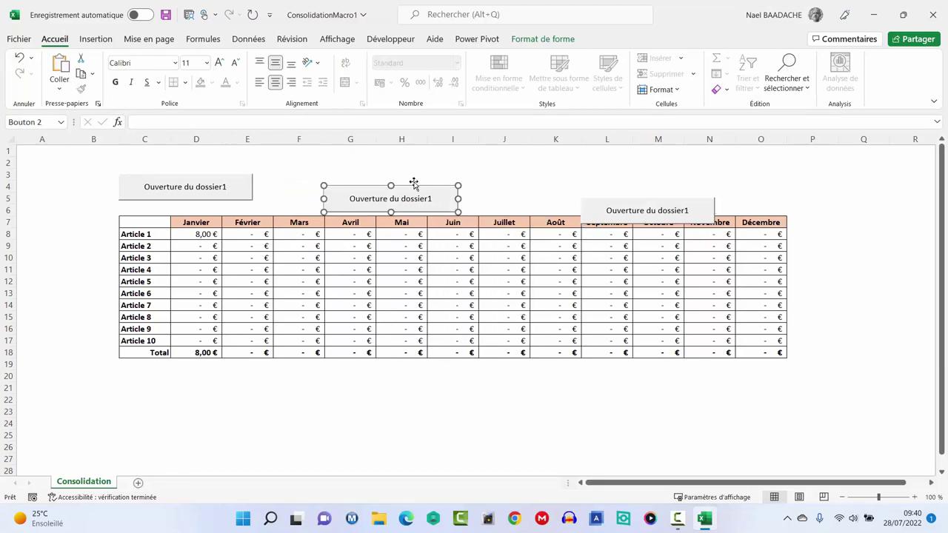
{"action": "left_click_drag", "start_coordinate": [412, 190], "coordinate": [350, 172]}
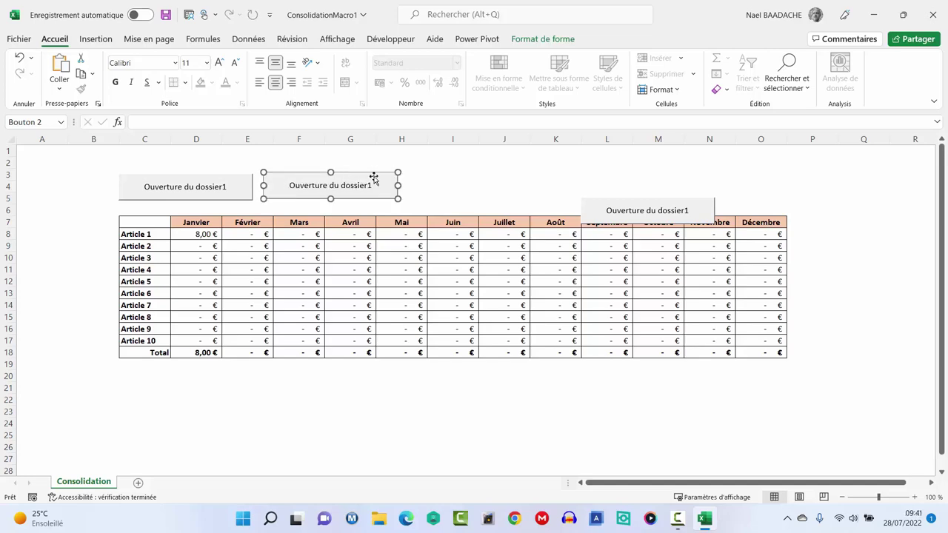
{"action": "left_click", "coordinate": [366, 185]}
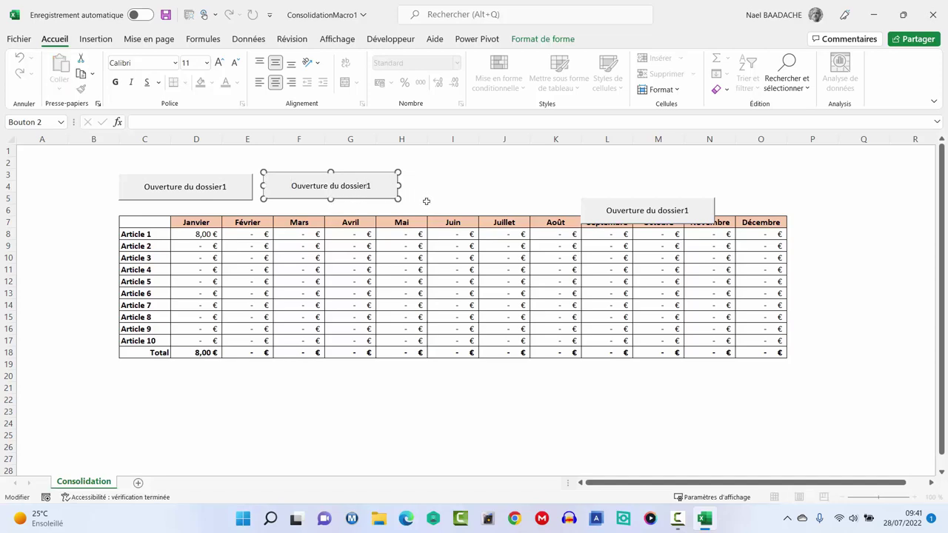
{"action": "key", "text": "BackSpace"}
{"action": "type", "text": "2"}
{"action": "left_click", "coordinate": [548, 178]}
Line up the third button with the others and relabel it 'Ouverture du dossier3'
{"action": "right_click", "coordinate": [662, 199]}
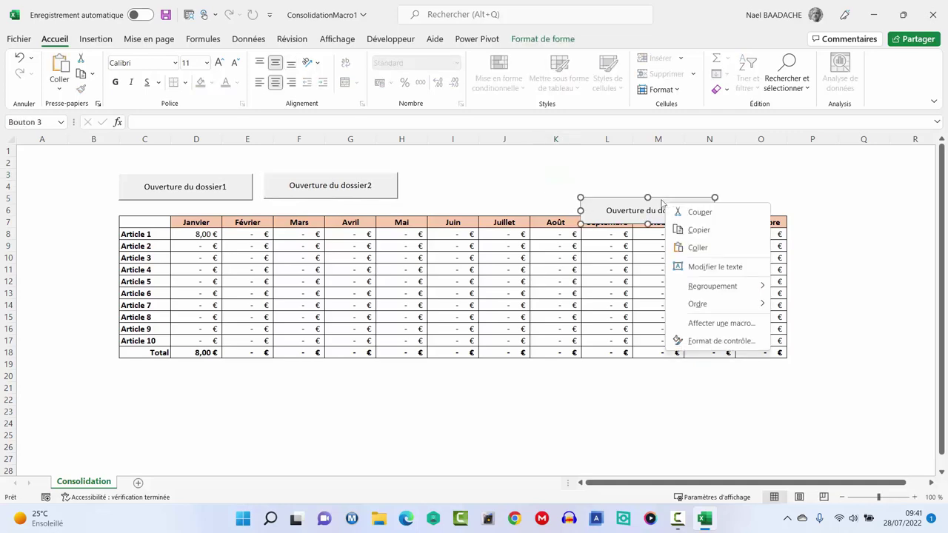
{"action": "left_click", "coordinate": [652, 197]}
{"action": "left_click_drag", "start_coordinate": [635, 196], "coordinate": [471, 171]}
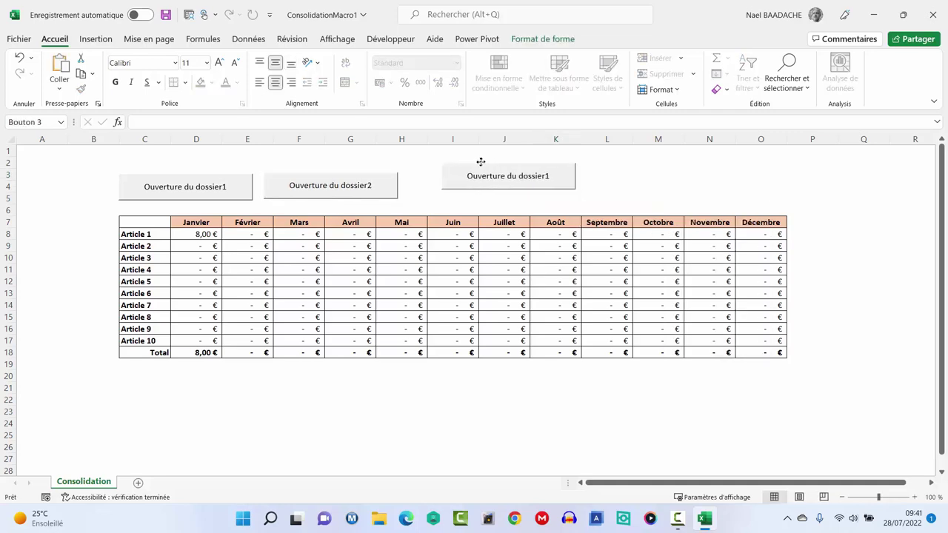
{"action": "left_click", "coordinate": [514, 186]}
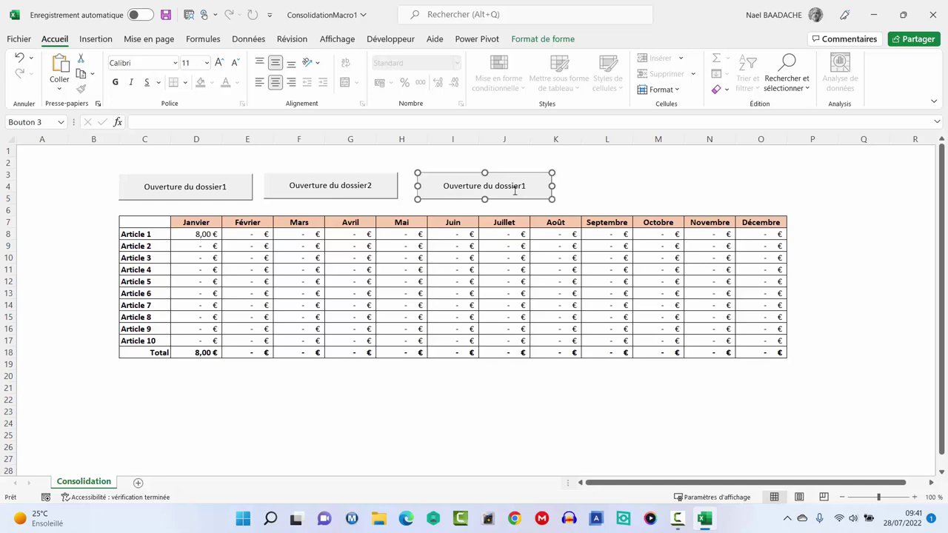
{"action": "key", "text": "BackSpace"}
{"action": "type", "text": "3"}
{"action": "left_click", "coordinate": [762, 172]}
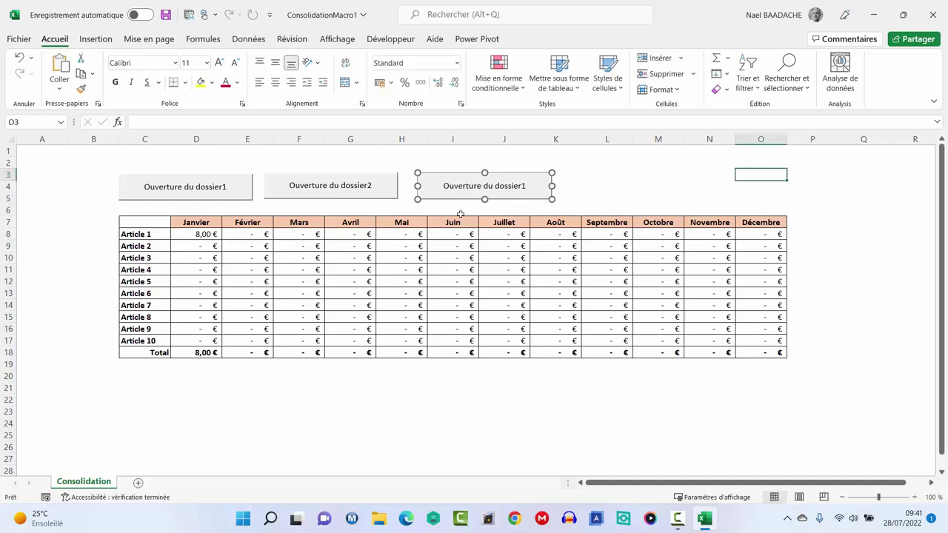
Assign Commercial2.Afficher to the dossier2 button and Commercial3.Afficher to the dossier3 button
{"action": "right_click", "coordinate": [385, 199]}
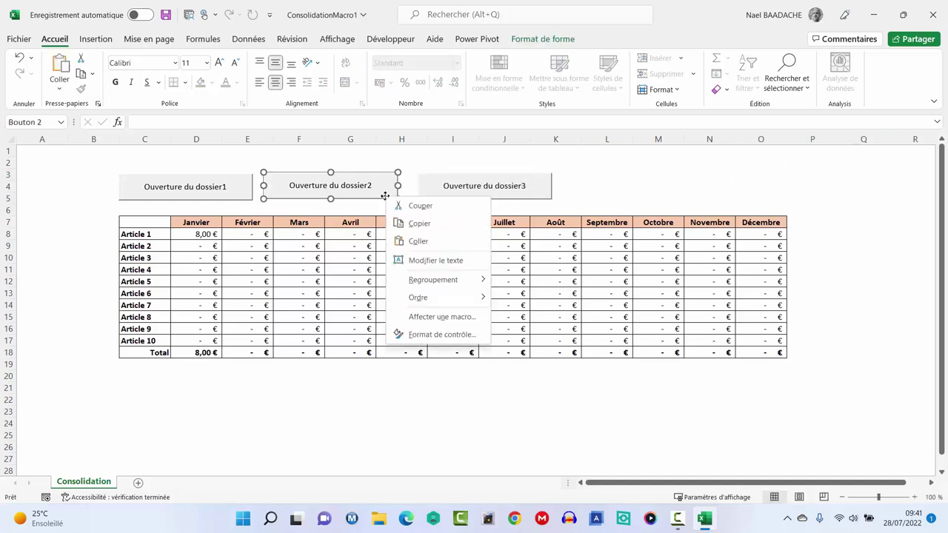
{"action": "left_click", "coordinate": [435, 317]}
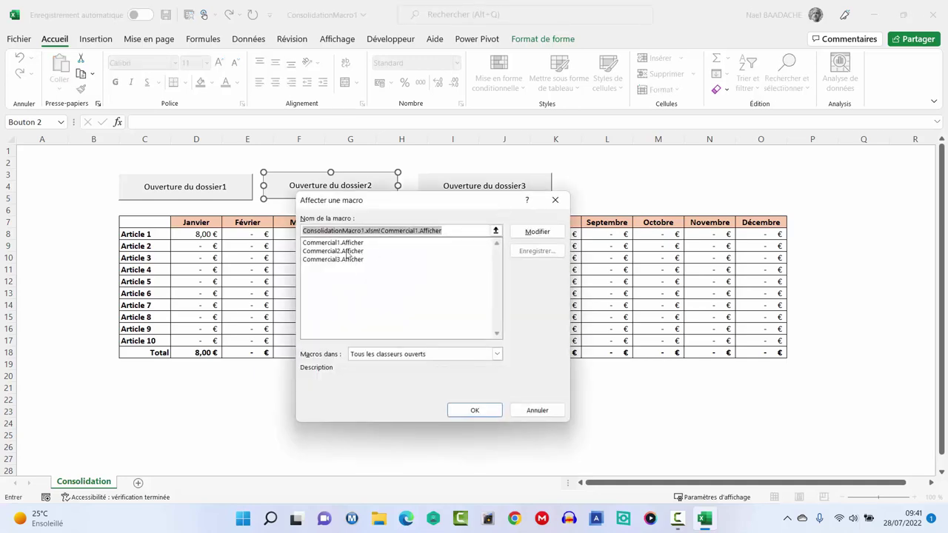
{"action": "left_click", "coordinate": [347, 251]}
{"action": "left_click", "coordinate": [475, 410]}
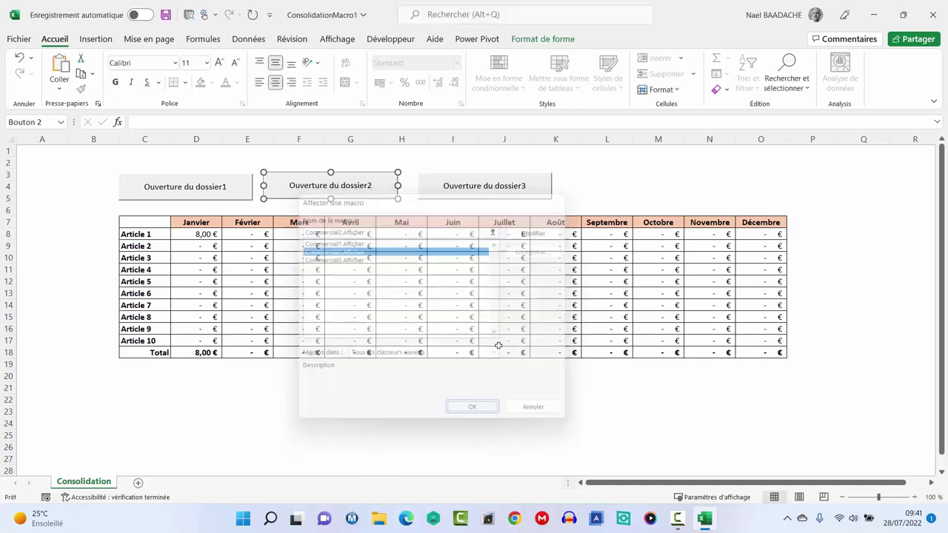
{"action": "right_click", "coordinate": [508, 186]}
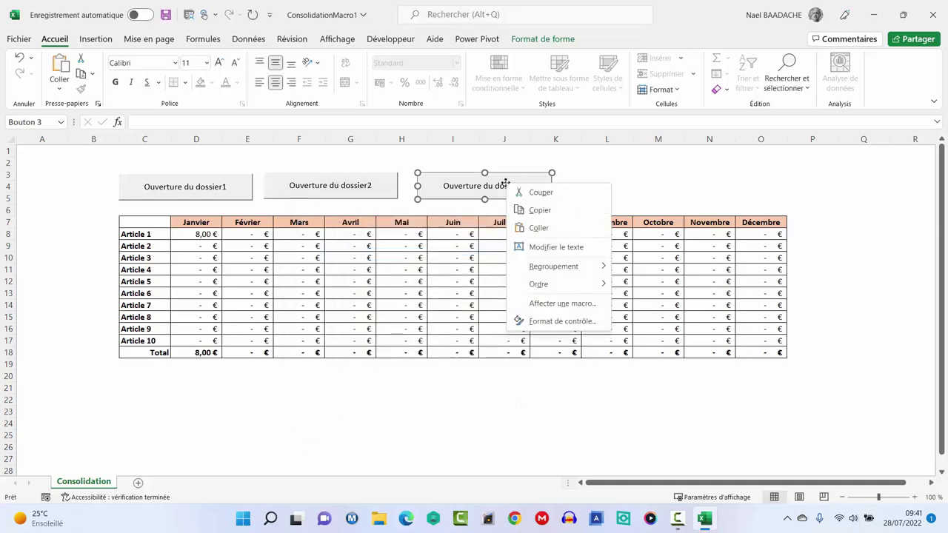
{"action": "left_click", "coordinate": [542, 305]}
{"action": "left_click", "coordinate": [459, 245]}
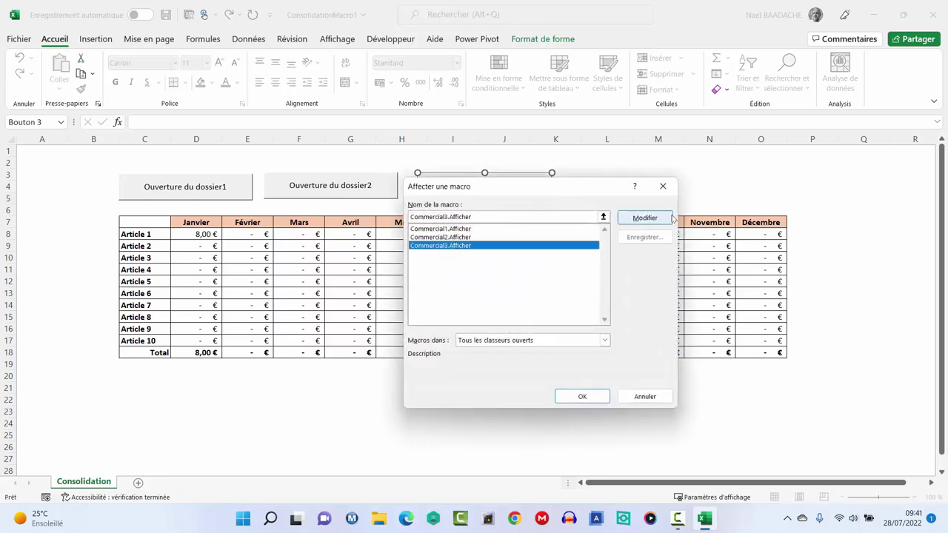
{"action": "left_click", "coordinate": [582, 396]}
{"action": "left_click", "coordinate": [558, 422]}
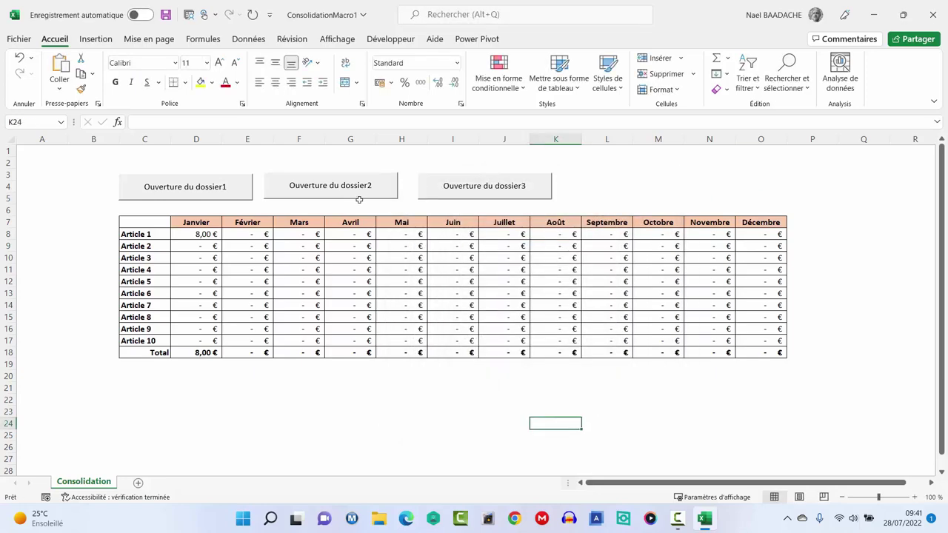
Use the dossier1, dossier2 and dossier3 buttons with their passwords to reveal sheets Commercial1–3
{"action": "left_click", "coordinate": [212, 185]}
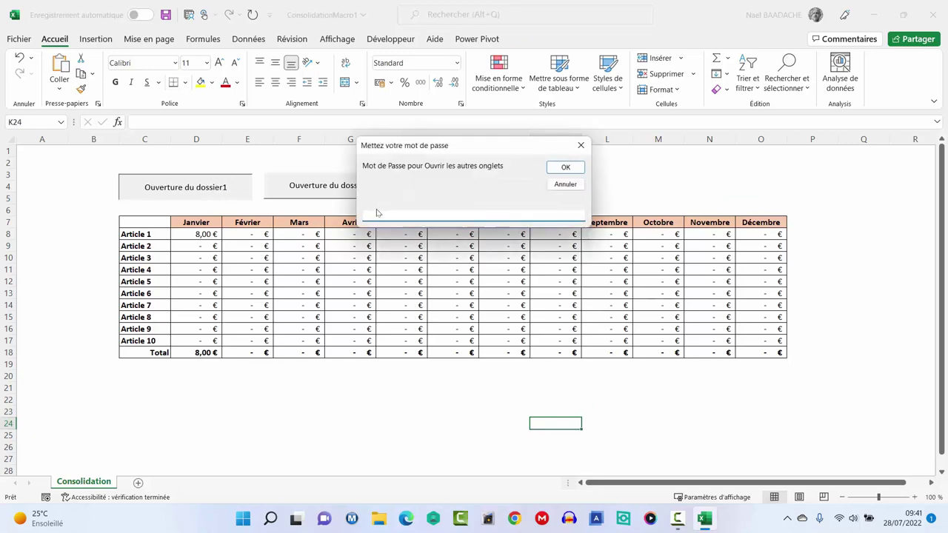
{"action": "key", "text": "Return"}
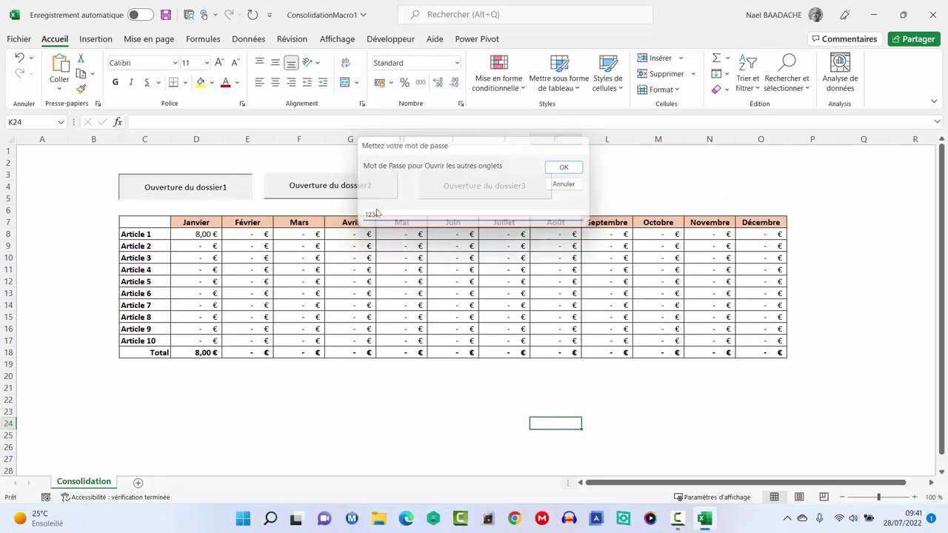
{"action": "left_click", "coordinate": [357, 198]}
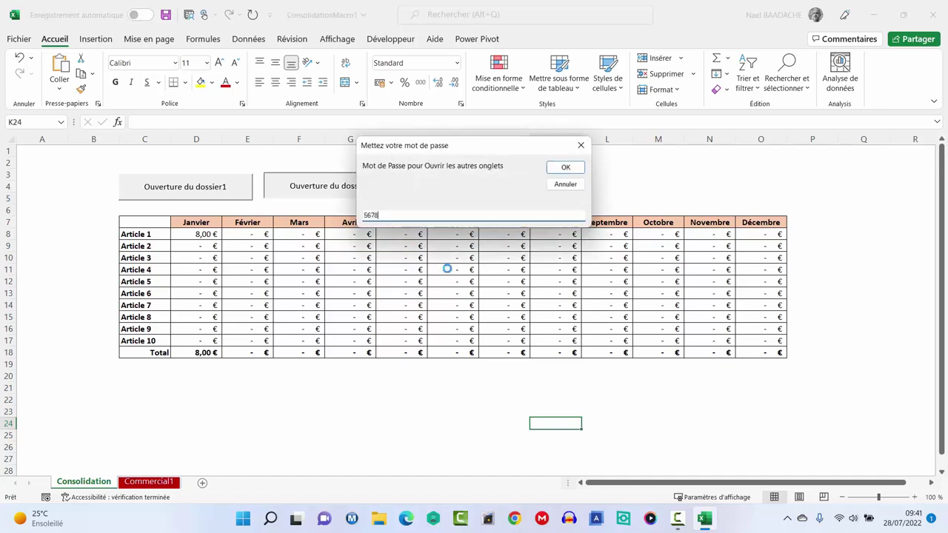
{"action": "key", "text": "Return"}
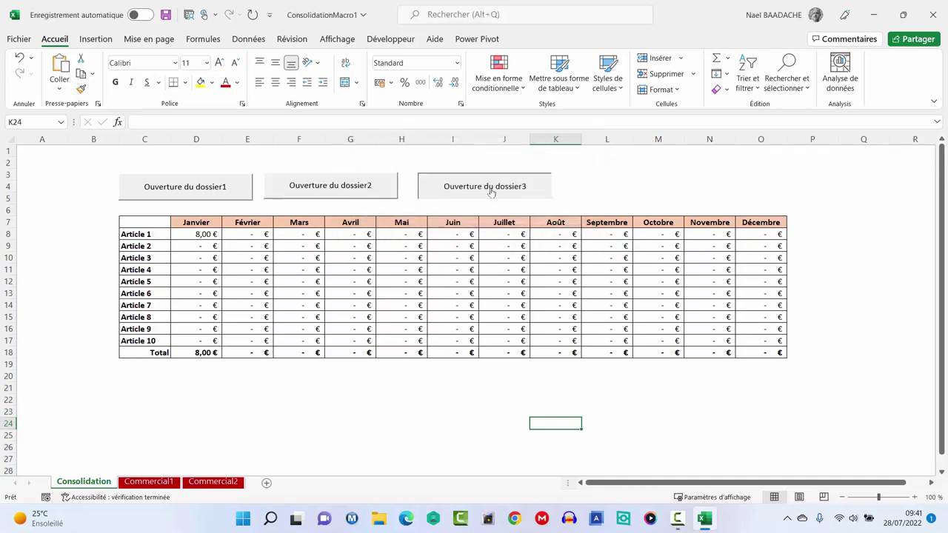
{"action": "left_click", "coordinate": [491, 192]}
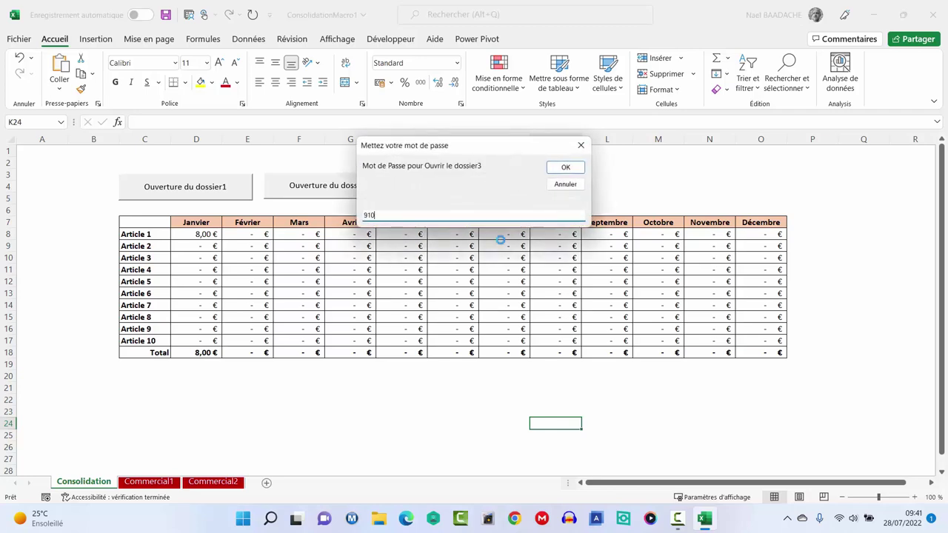
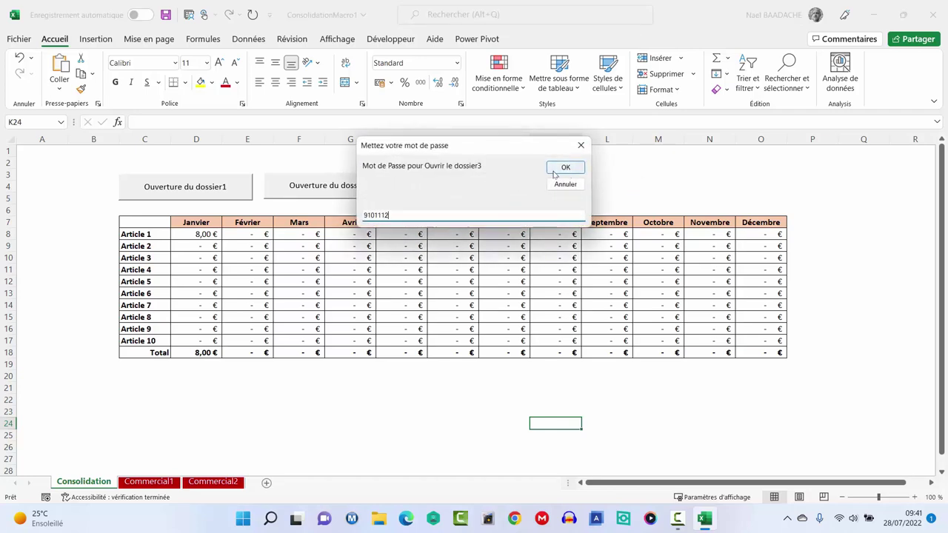
{"action": "left_click", "coordinate": [556, 171]}
{"action": "left_click", "coordinate": [288, 420]}
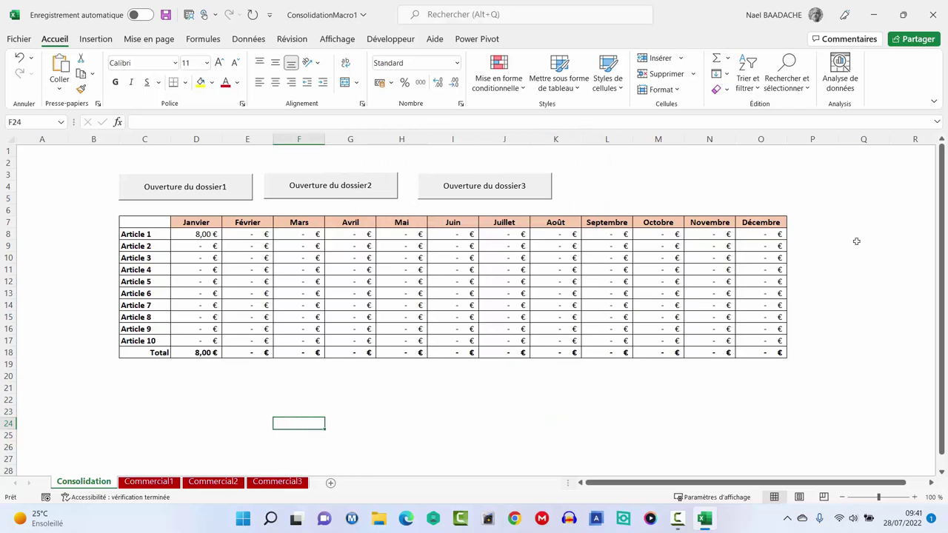
Select all three dossier buttons and apply Aligner > Distribuer horizontalement
{"action": "right_click", "coordinate": [211, 188]}
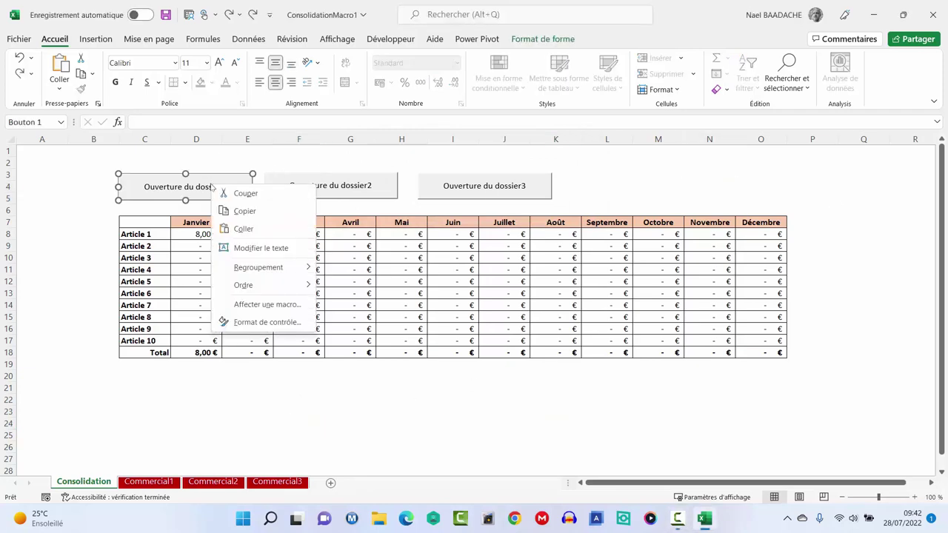
{"action": "right_click", "coordinate": [368, 179], "text": "ctrl"}
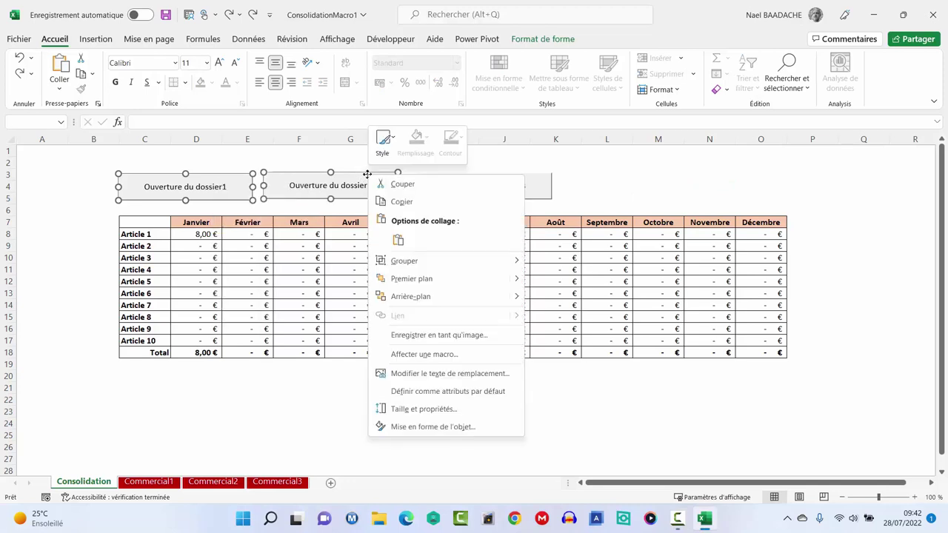
{"action": "right_click", "coordinate": [545, 183], "text": "ctrl"}
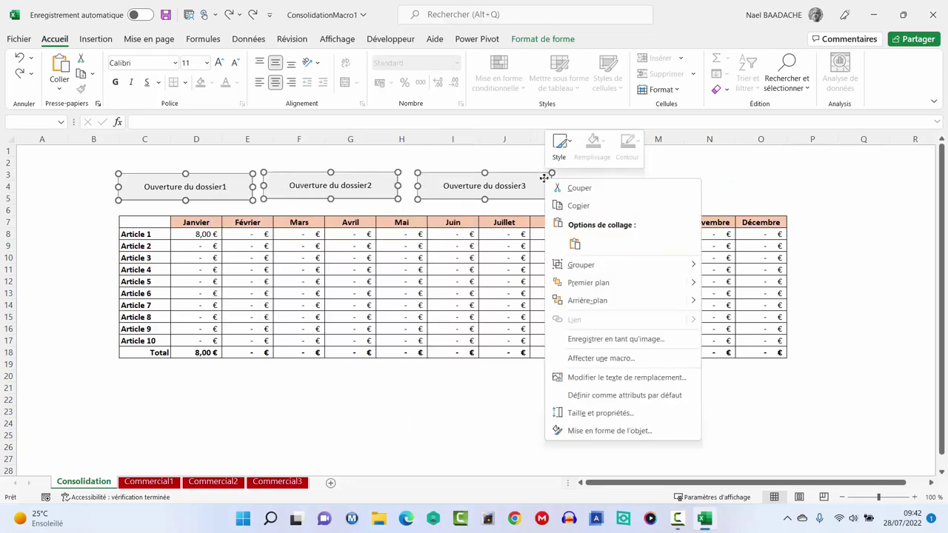
{"action": "left_click", "coordinate": [776, 177]}
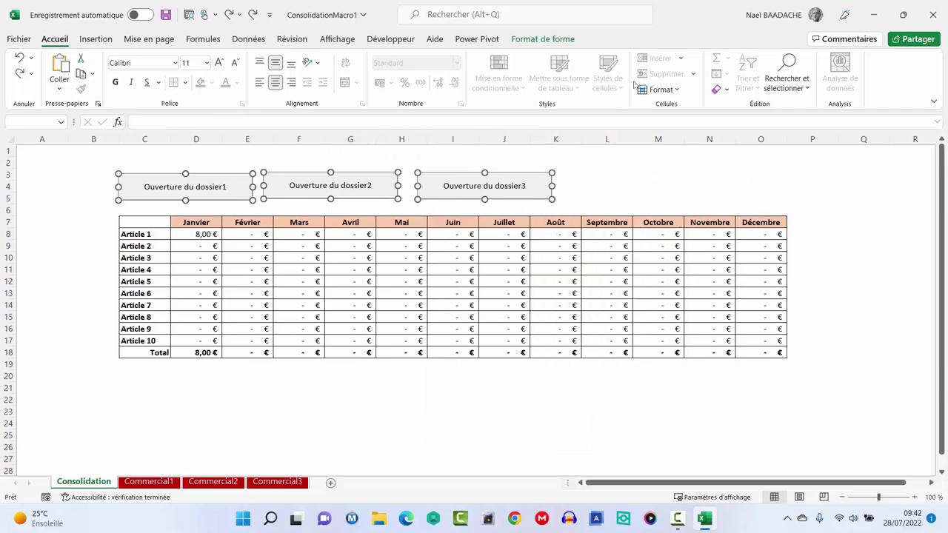
{"action": "left_click", "coordinate": [541, 41]}
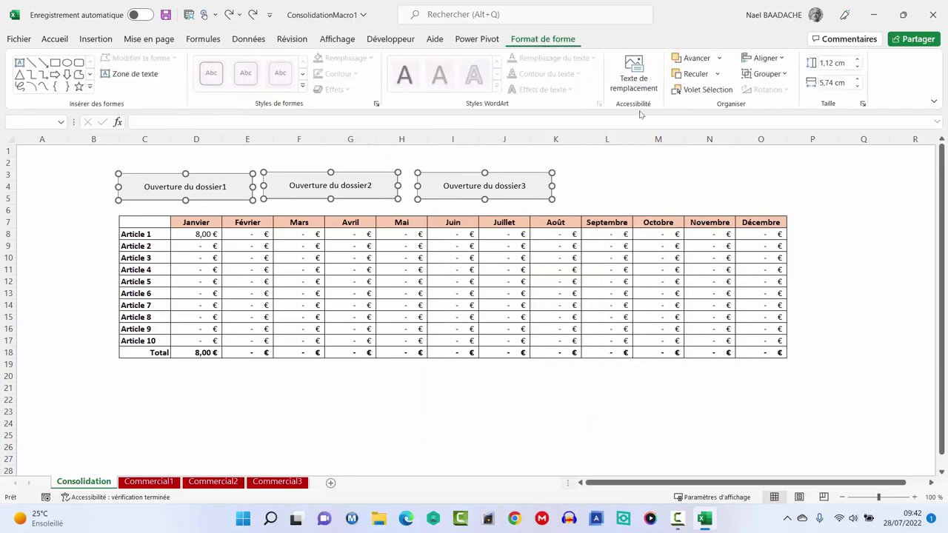
{"action": "left_click", "coordinate": [782, 59]}
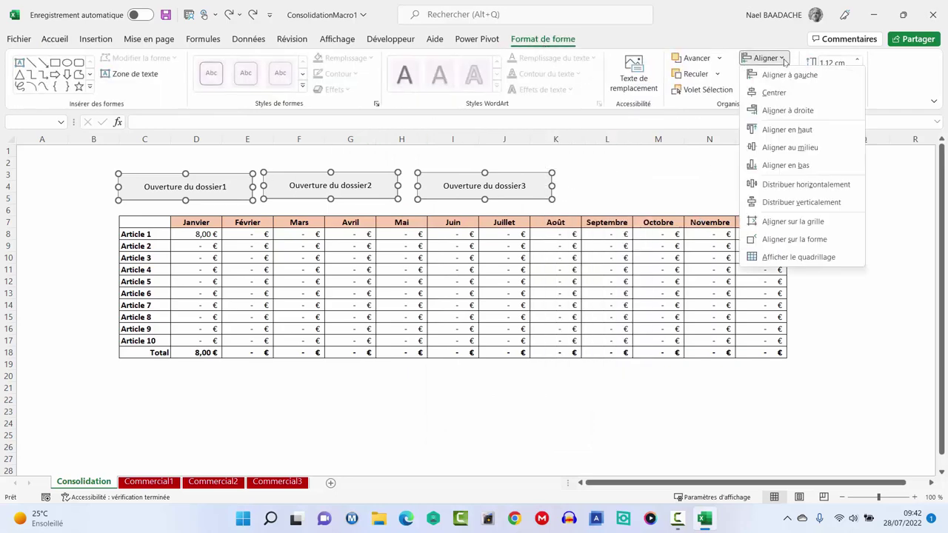
{"action": "left_click", "coordinate": [778, 190]}
{"action": "left_click", "coordinate": [784, 59]}
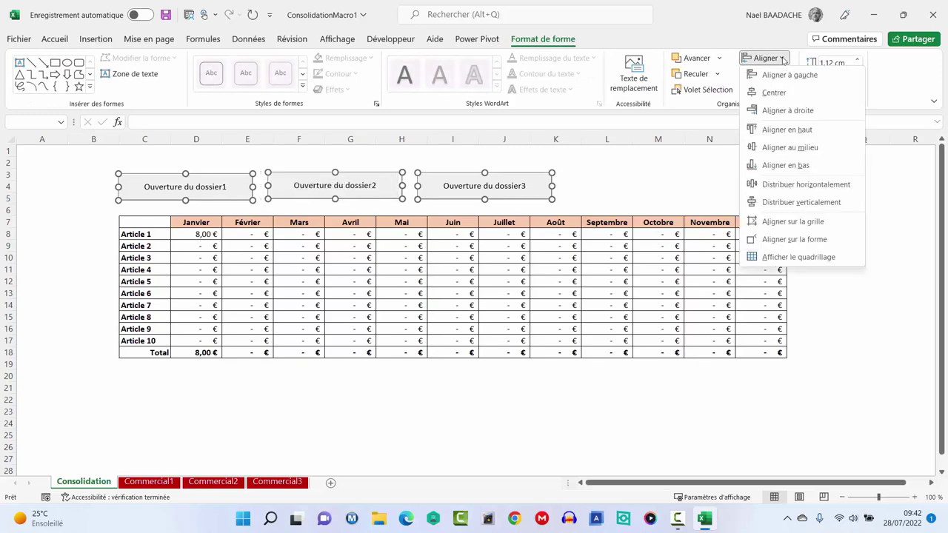
{"action": "left_click", "coordinate": [777, 203]}
{"action": "left_click", "coordinate": [819, 210]}
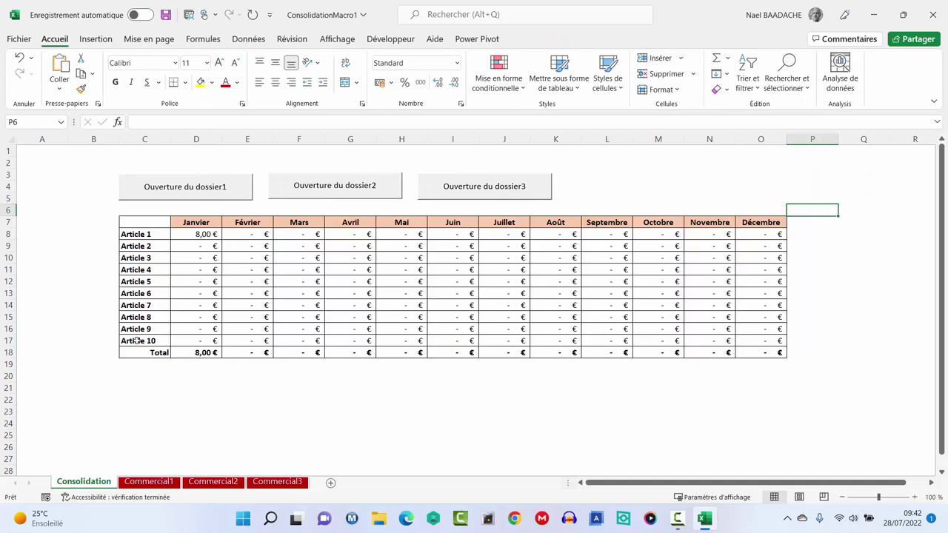
Open the Visual Basic editor from the Developer tab and bring up the VBAProject properties
{"action": "left_click", "coordinate": [393, 40]}
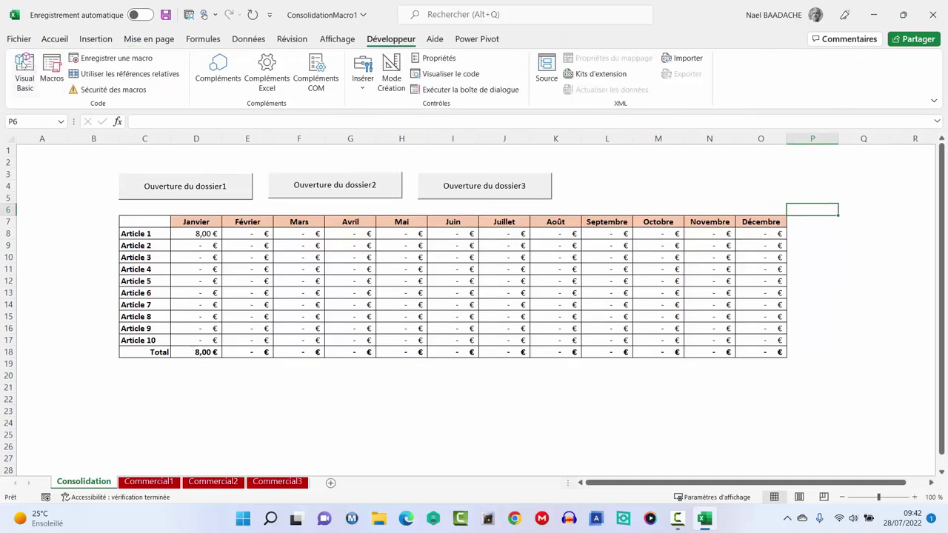
{"action": "left_click", "coordinate": [25, 70]}
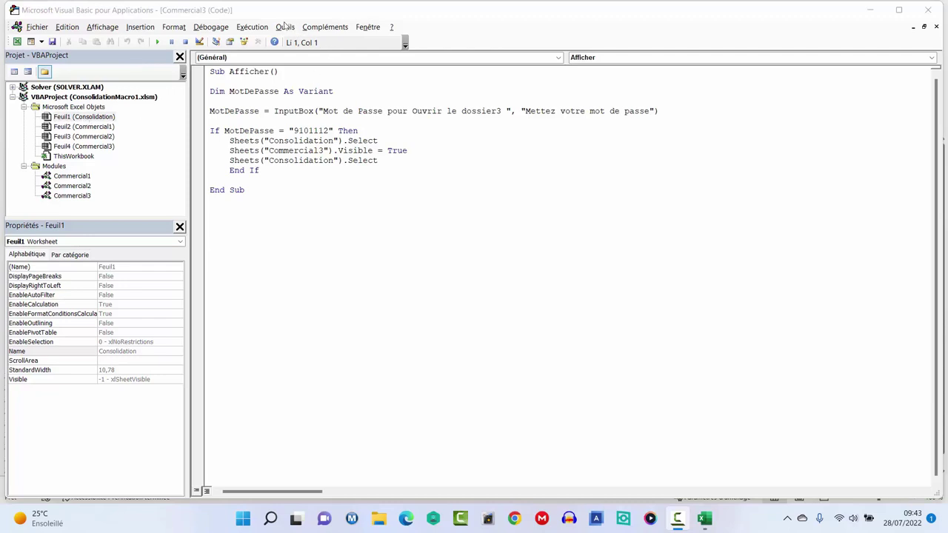
{"action": "left_click", "coordinate": [287, 29]}
{"action": "left_click", "coordinate": [286, 28]}
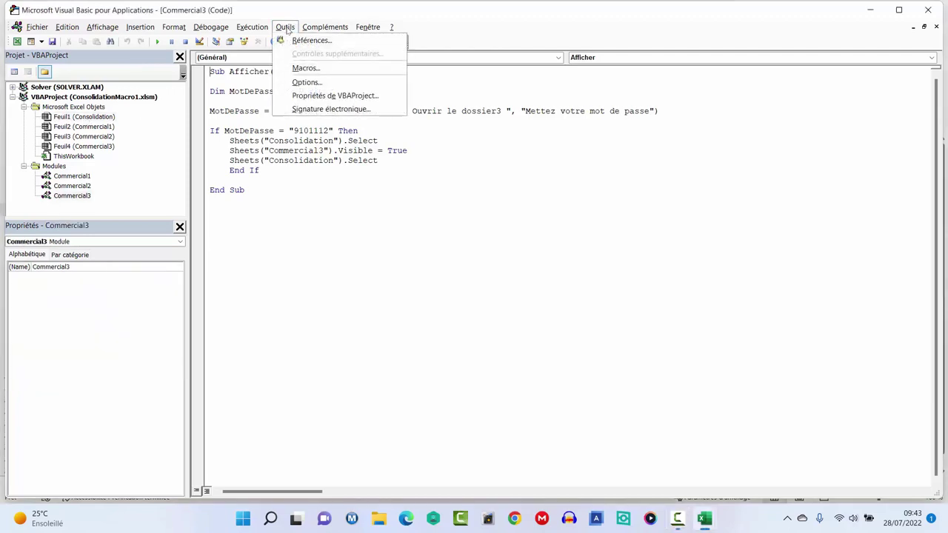
{"action": "left_click", "coordinate": [333, 97]}
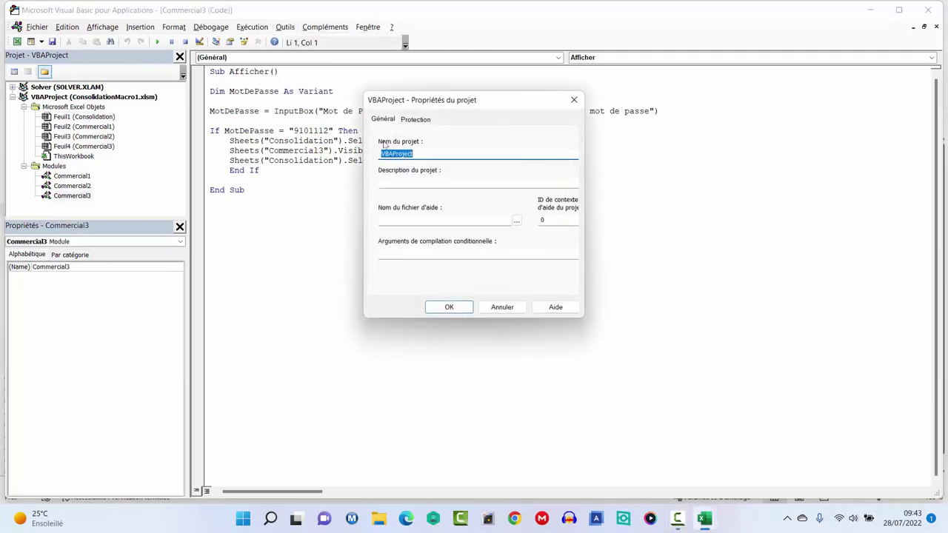
On the Protection tab, lock the project for viewing and enter and confirm a password
{"action": "left_click", "coordinate": [416, 121]}
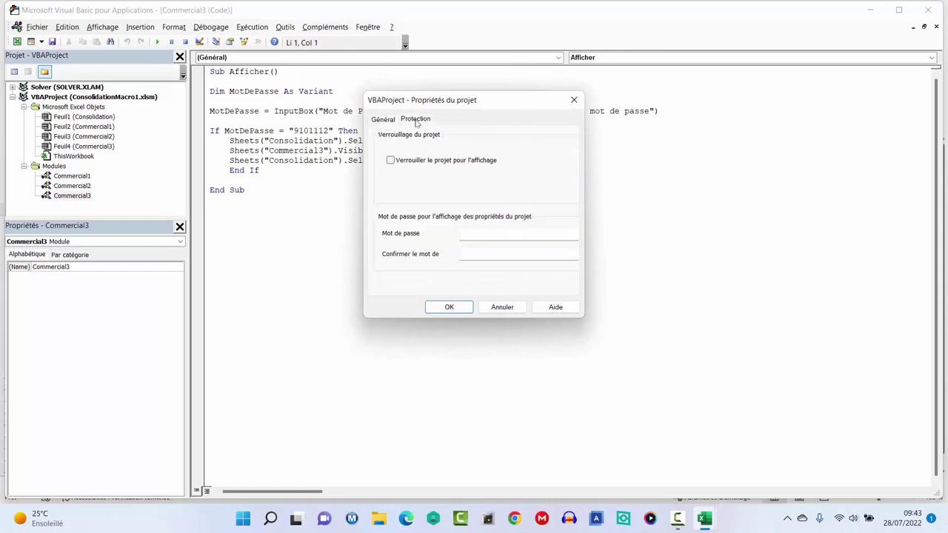
{"action": "left_click", "coordinate": [390, 161]}
{"action": "left_click", "coordinate": [493, 236]}
{"action": "left_click", "coordinate": [478, 253]}
{"action": "left_click", "coordinate": [449, 307]}
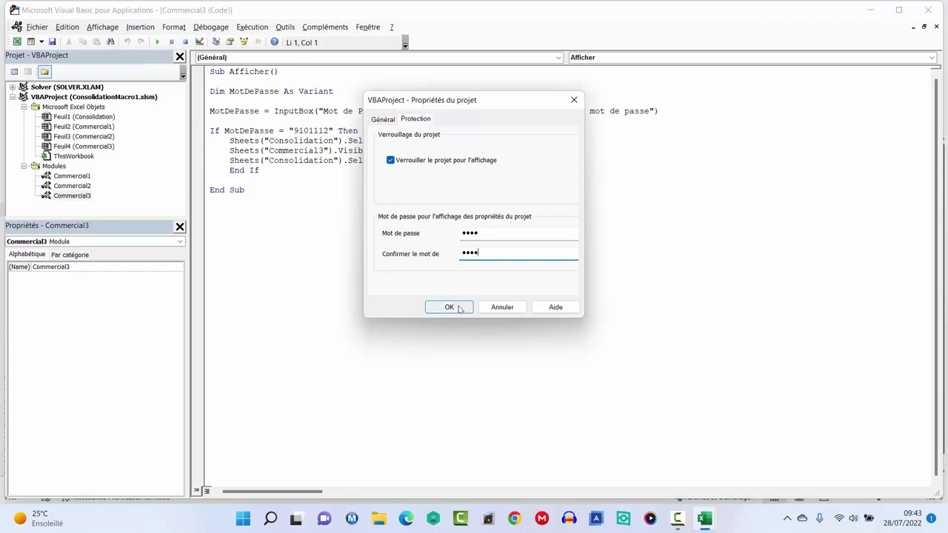
Close the editor and workbook, saving changes, then reopen the ConsolidationMacro1 workbook
{"action": "left_click", "coordinate": [932, 15]}
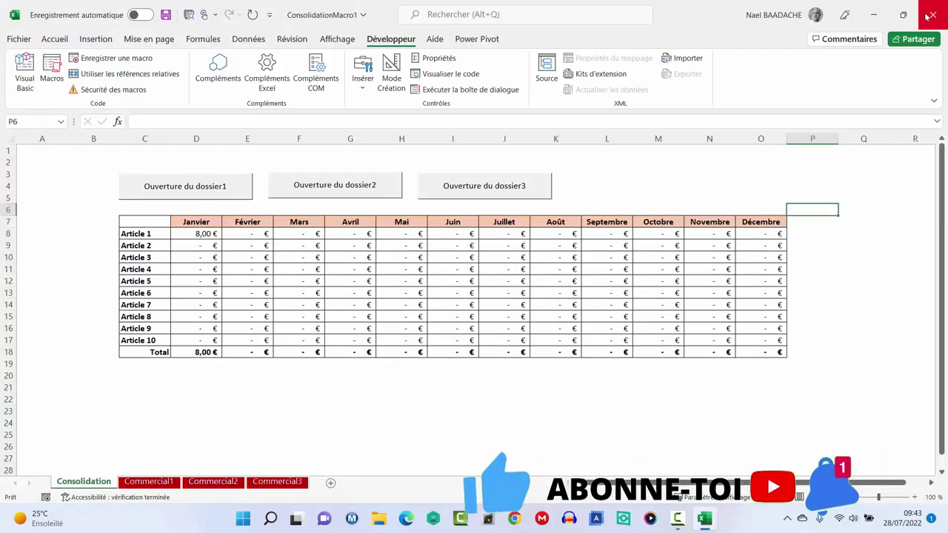
{"action": "left_click", "coordinate": [932, 15]}
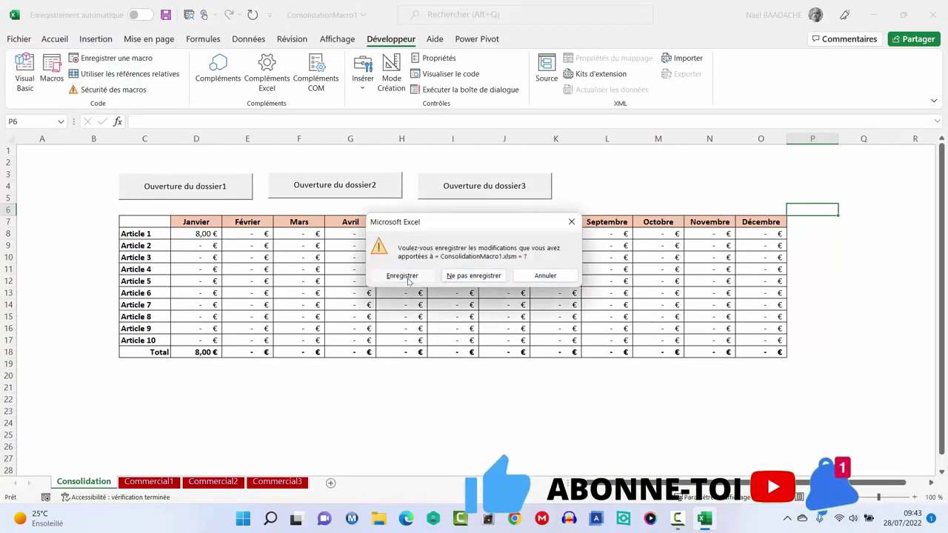
{"action": "left_click", "coordinate": [407, 276]}
{"action": "double_click", "coordinate": [28, 211]}
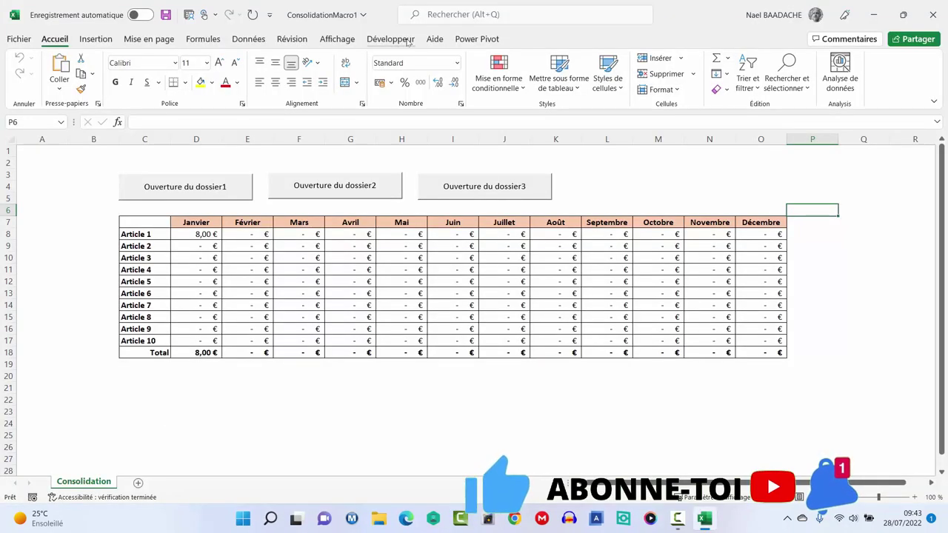
Open the Visual Basic editor and unlock the protected VBAProject with its password
{"action": "left_click", "coordinate": [391, 38]}
{"action": "left_click", "coordinate": [24, 69]}
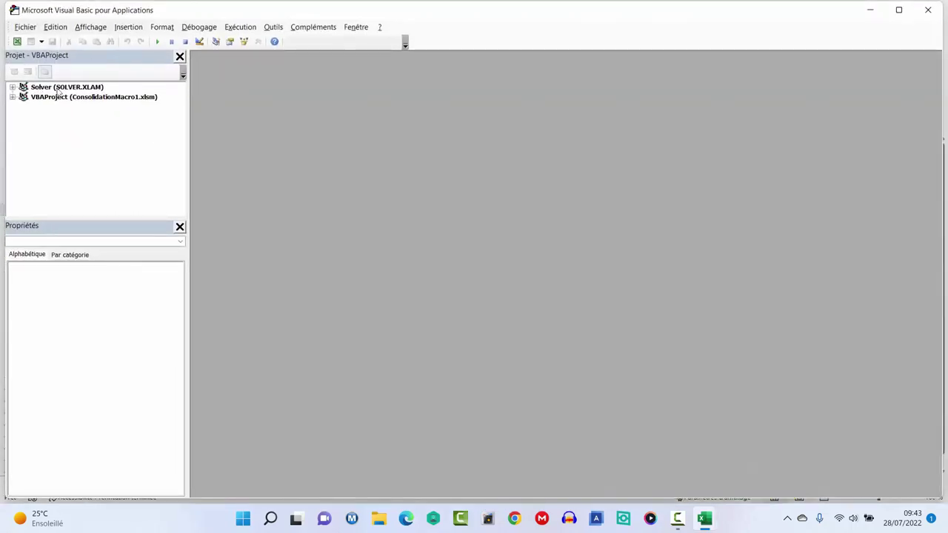
{"action": "left_click", "coordinate": [14, 97]}
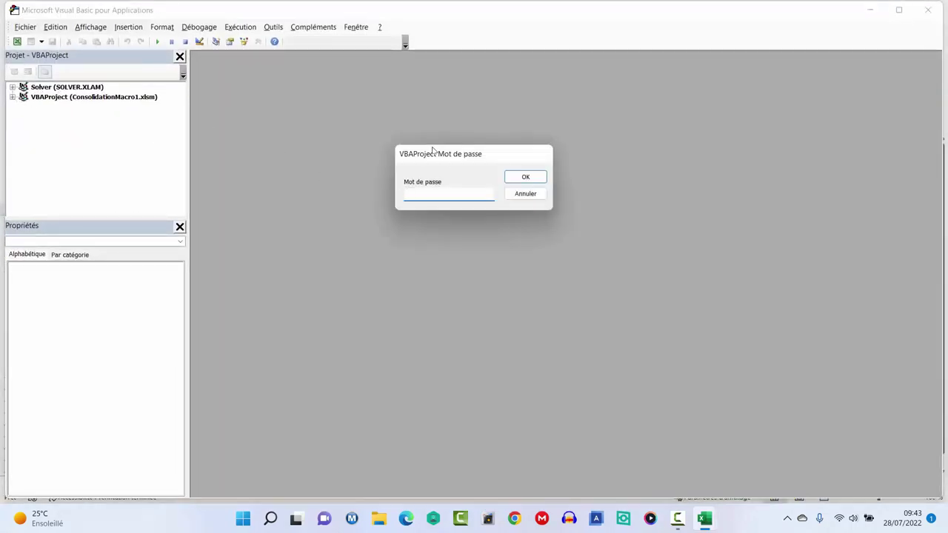
{"action": "key", "text": "Return"}
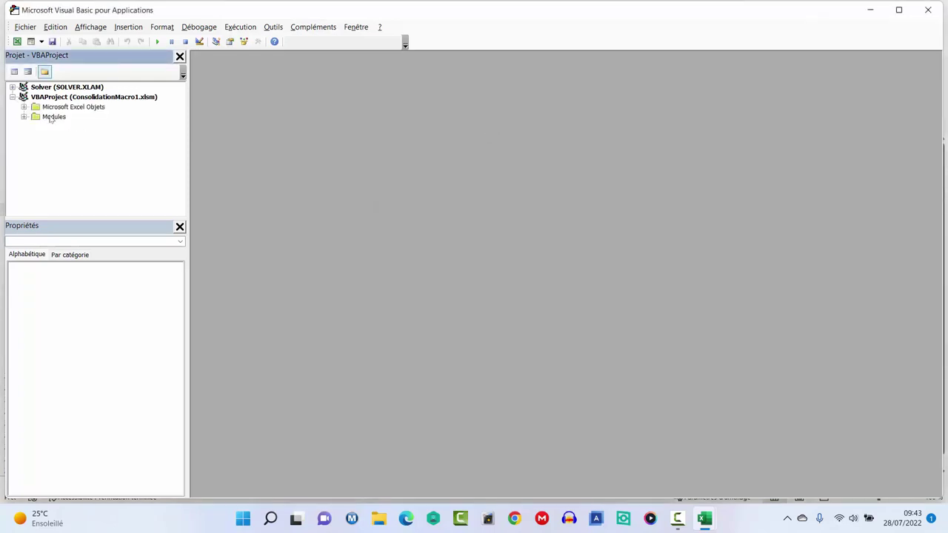
Display the Commercial1 module's code from the Modules folder
{"action": "left_click", "coordinate": [24, 117]}
{"action": "left_click", "coordinate": [80, 128]}
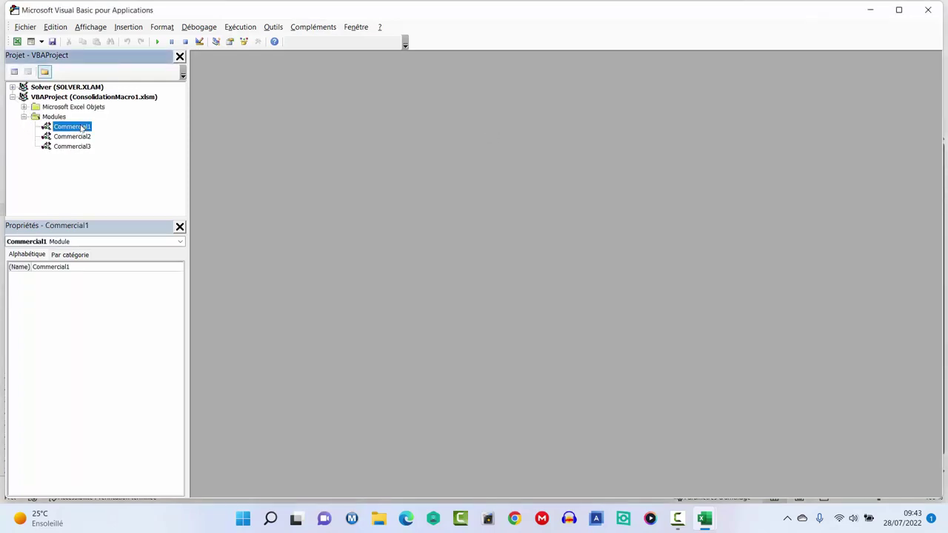
{"action": "double_click", "coordinate": [81, 128]}
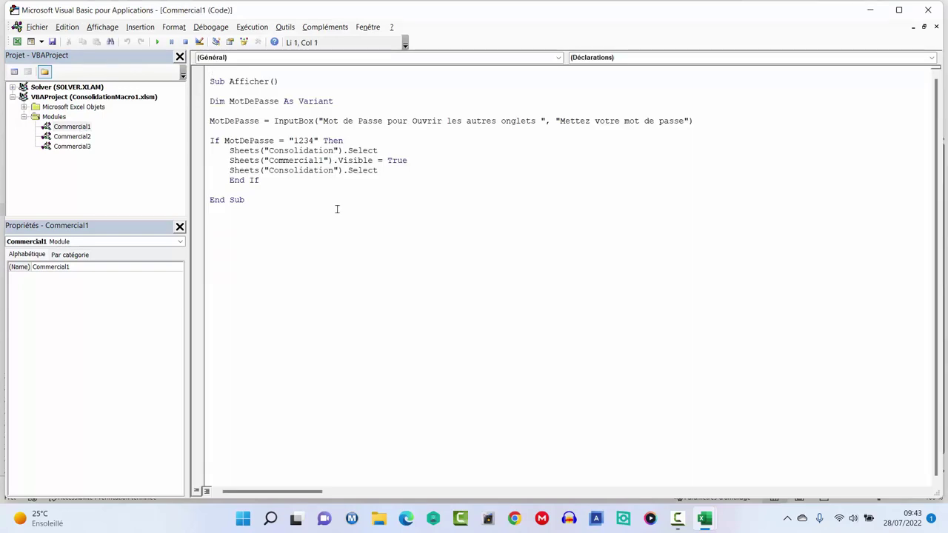